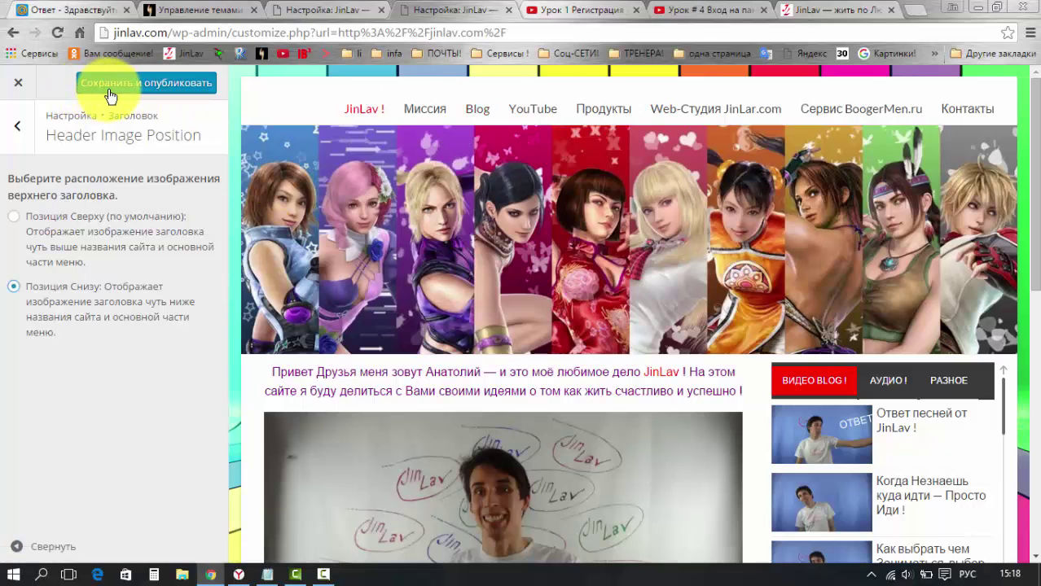
Save and publish the header image position below the site title and menu, and return to the main customizer sections
{"action": "left_click", "coordinate": [110, 96]}
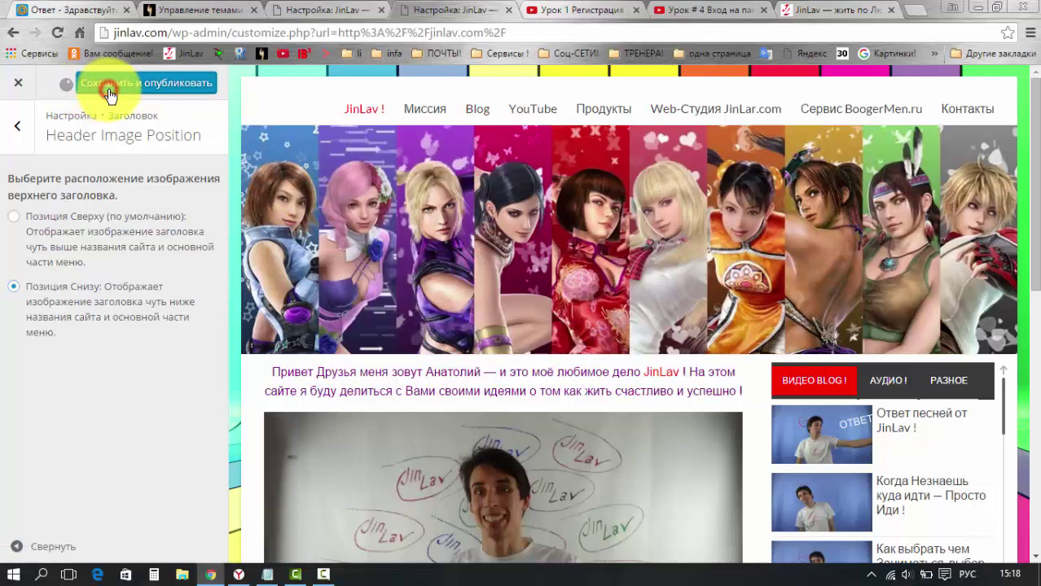
{"action": "left_click", "coordinate": [21, 139]}
{"action": "left_click", "coordinate": [21, 130]}
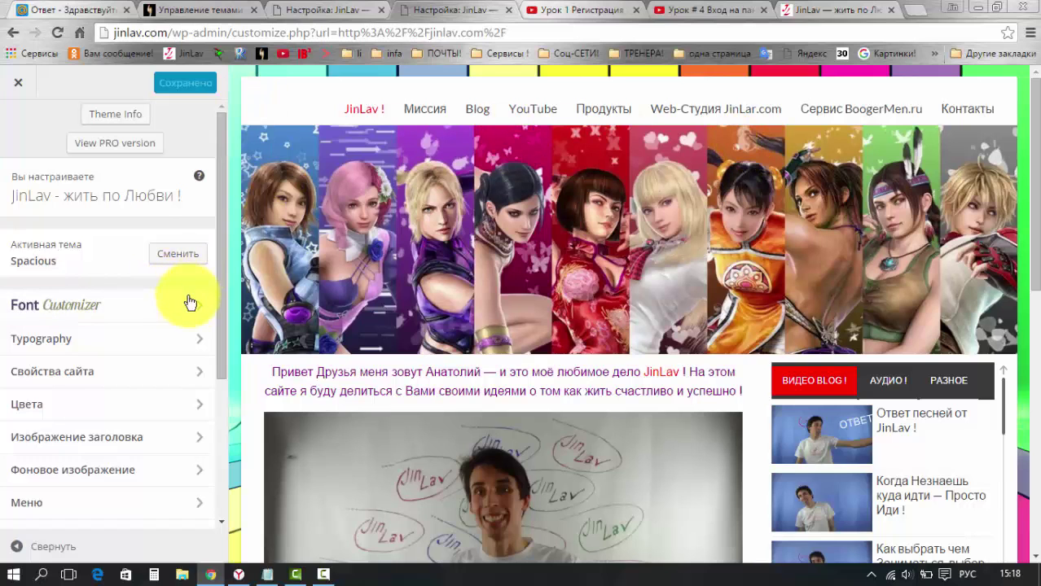
Hide the current header image, publish the change and exit the customizer
{"action": "left_click", "coordinate": [172, 440]}
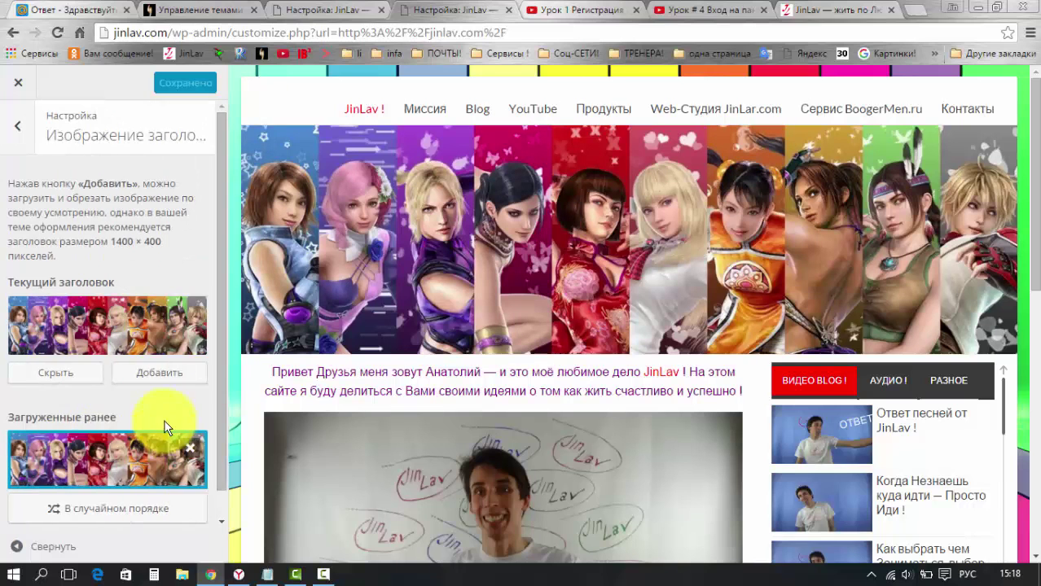
{"action": "left_click", "coordinate": [71, 383]}
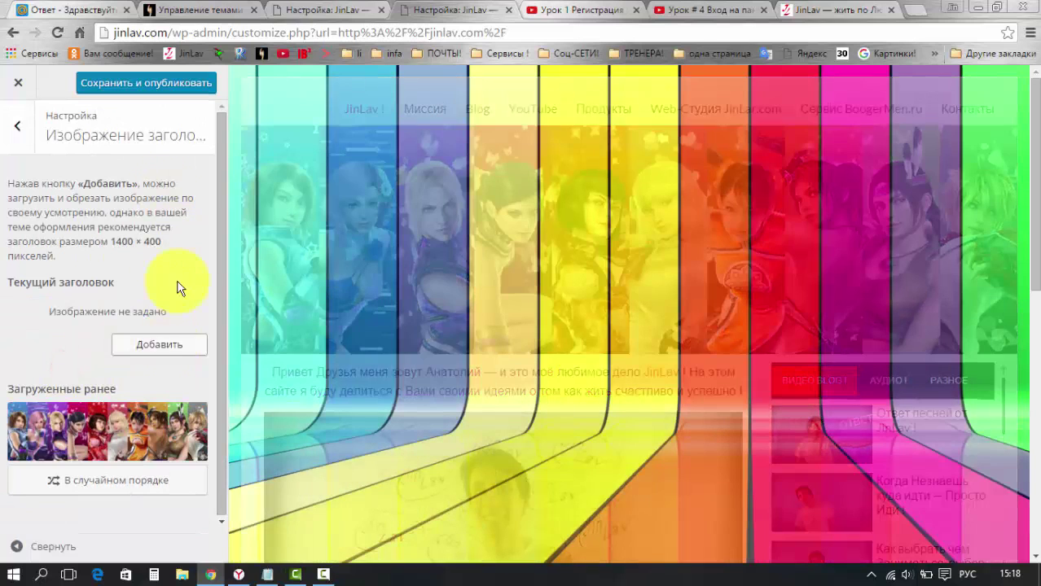
{"action": "left_click", "coordinate": [186, 83]}
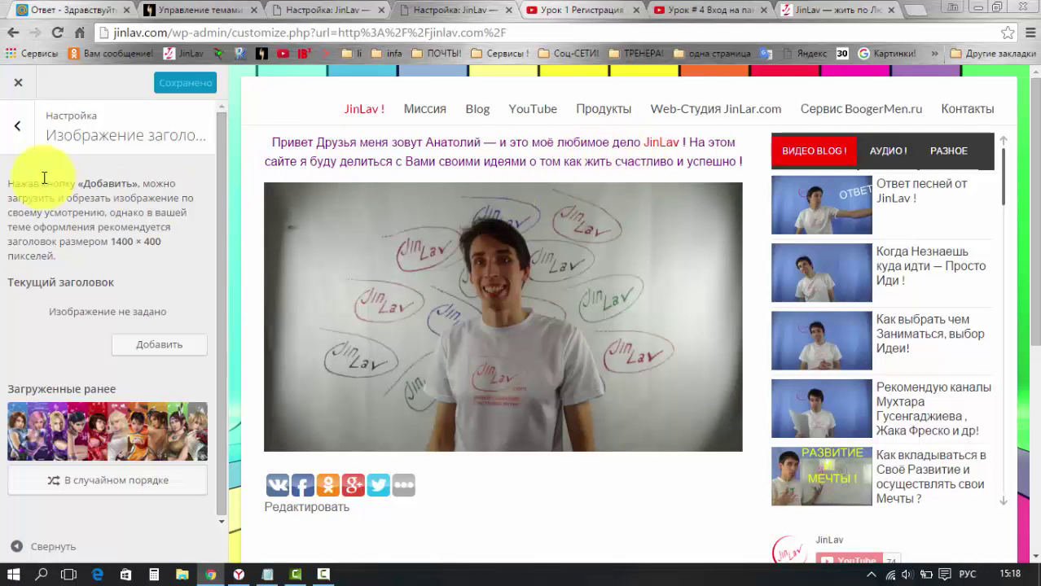
{"action": "left_click", "coordinate": [21, 134]}
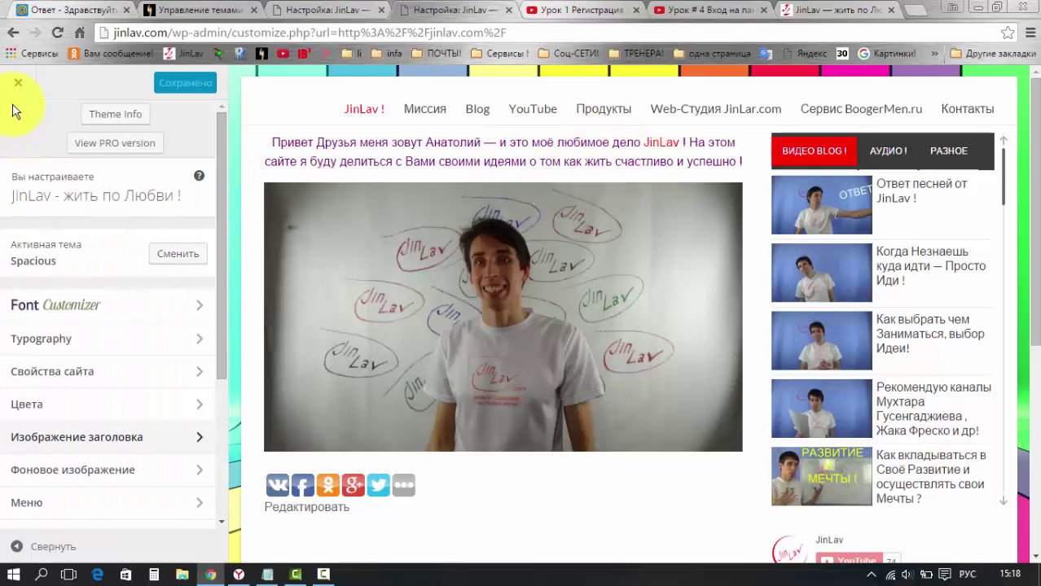
{"action": "left_click", "coordinate": [15, 92]}
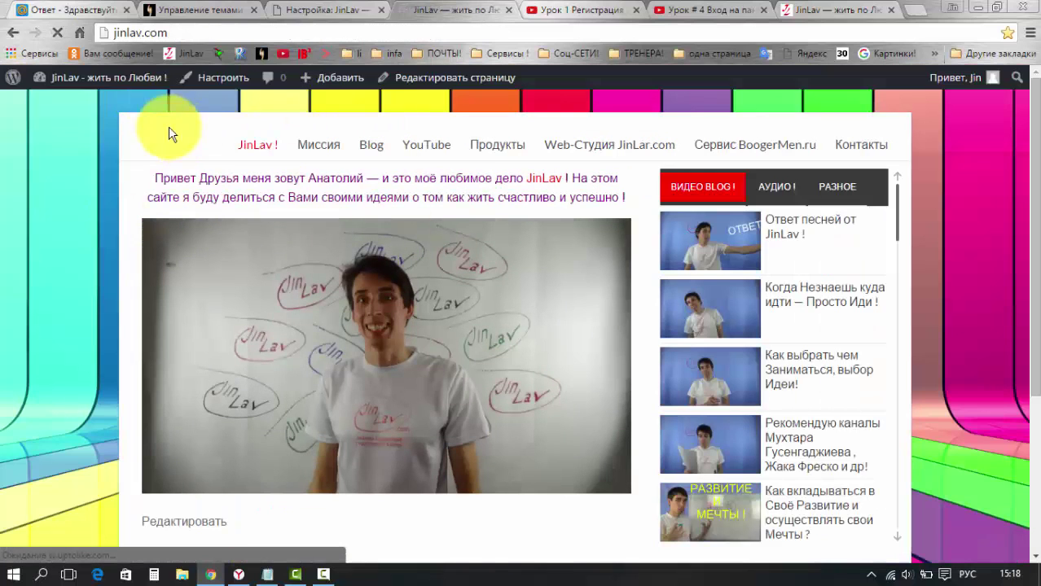
Open the Виджеты page from the site's dashboard and expand the Сайдбар заголовка widget area
{"action": "mouse_move", "coordinate": [74, 81]}
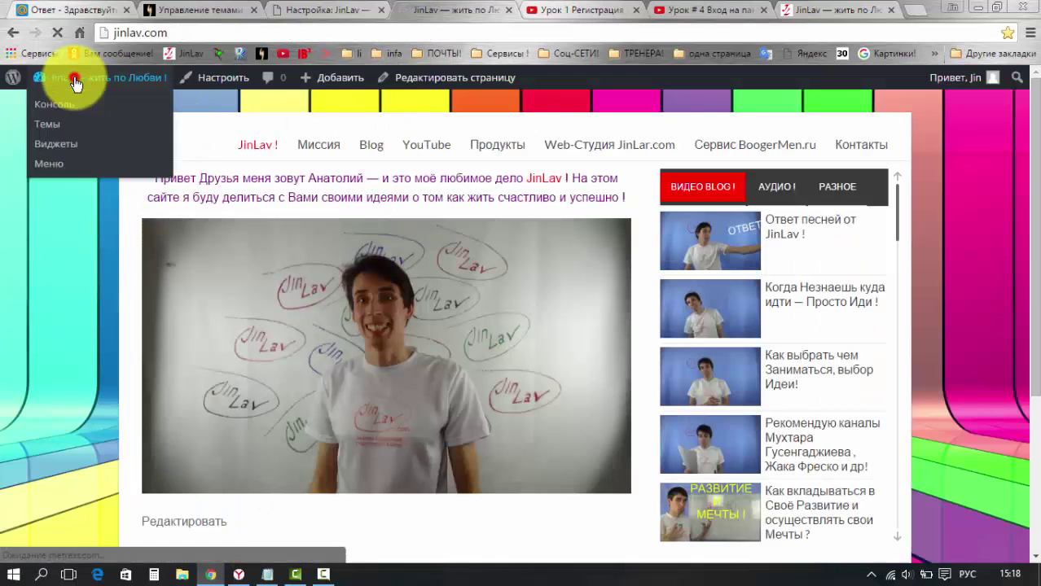
{"action": "left_click", "coordinate": [75, 84]}
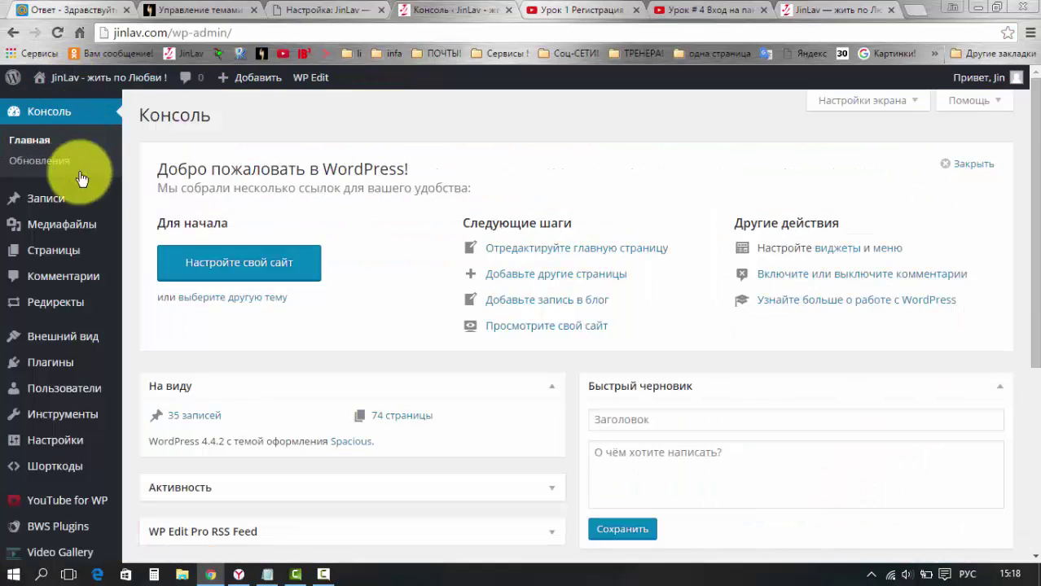
{"action": "scroll", "coordinate": [11, 297], "scroll_direction": "down", "scroll_amount": 4}
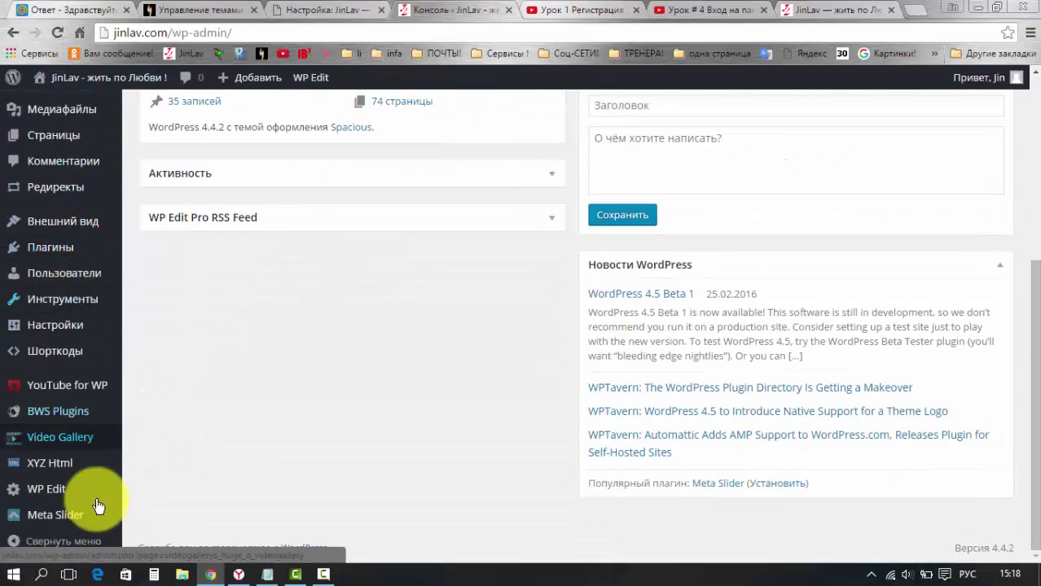
{"action": "mouse_move", "coordinate": [53, 525]}
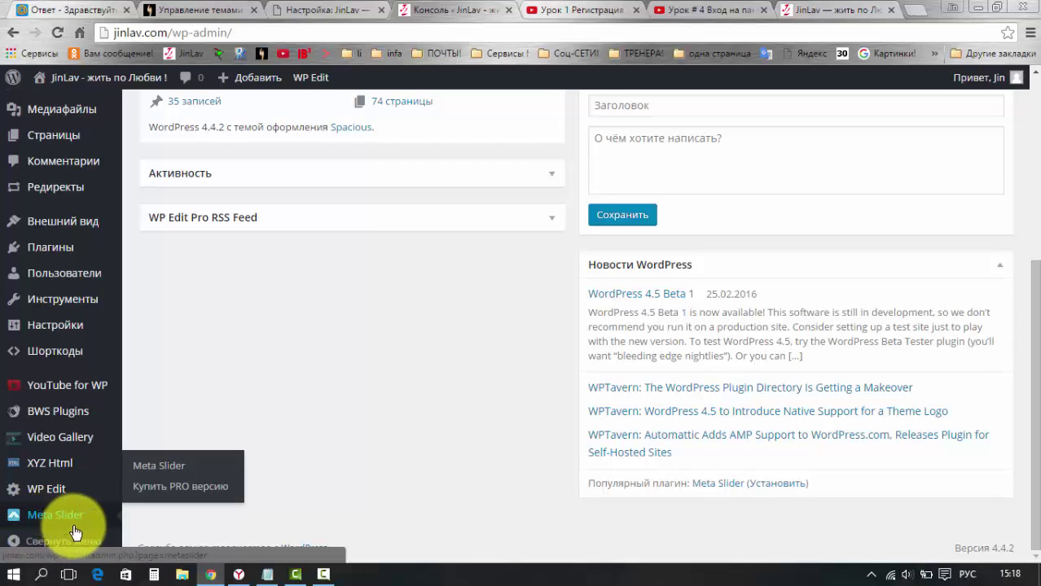
{"action": "mouse_move", "coordinate": [70, 244]}
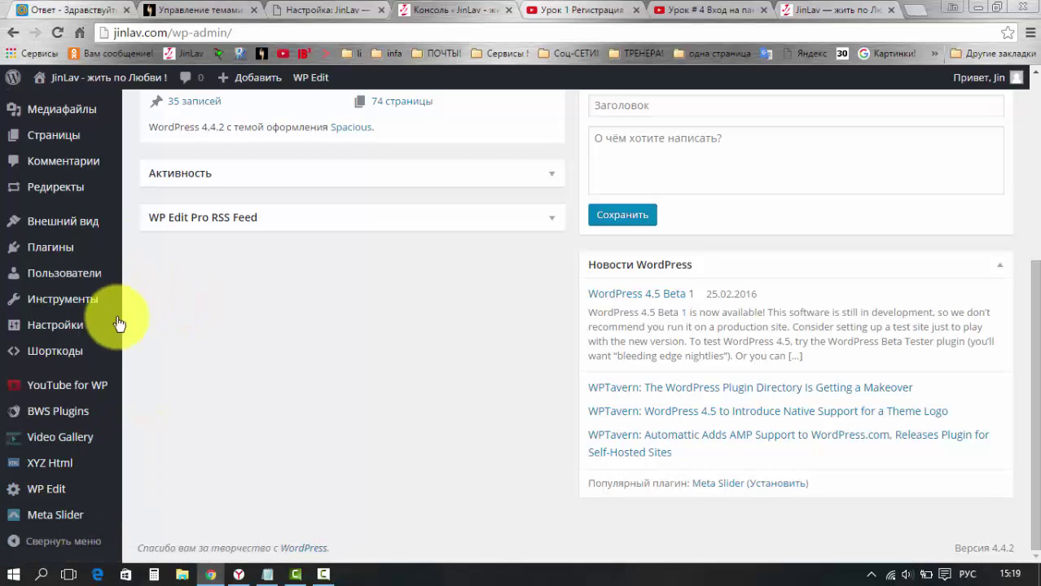
{"action": "scroll", "coordinate": [114, 324], "scroll_direction": "up", "scroll_amount": 2}
{"action": "mouse_move", "coordinate": [65, 343]}
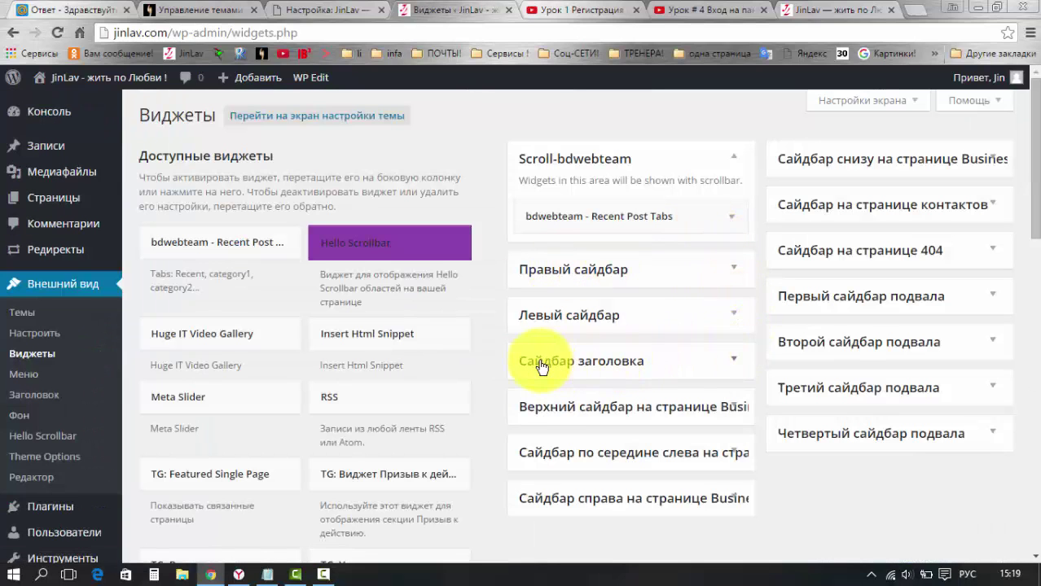
{"action": "left_click", "coordinate": [736, 363]}
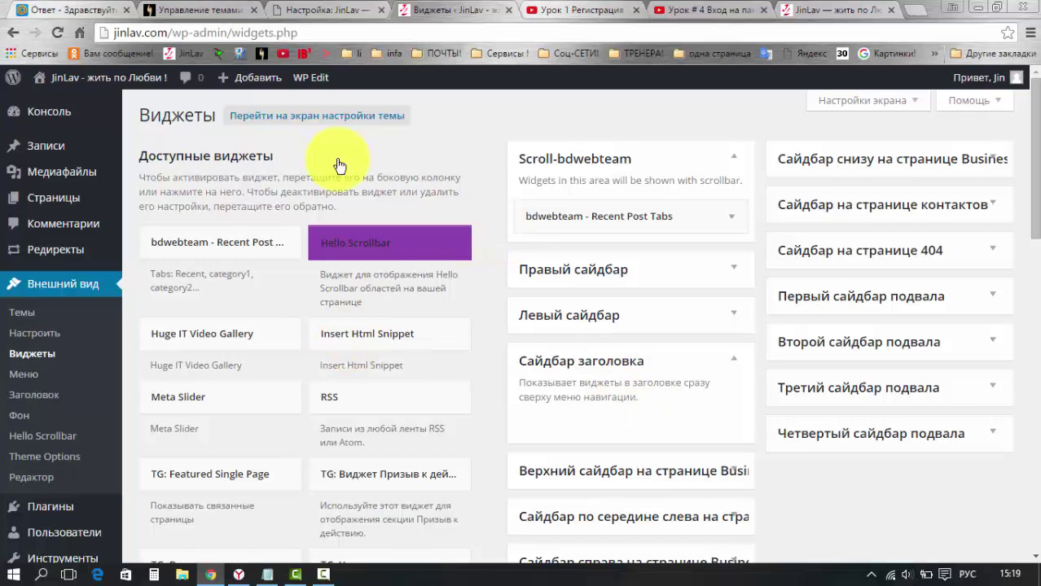
Close the image picker in the other open customizer session and leave that customizer without publishing its changes
{"action": "left_click", "coordinate": [358, 10]}
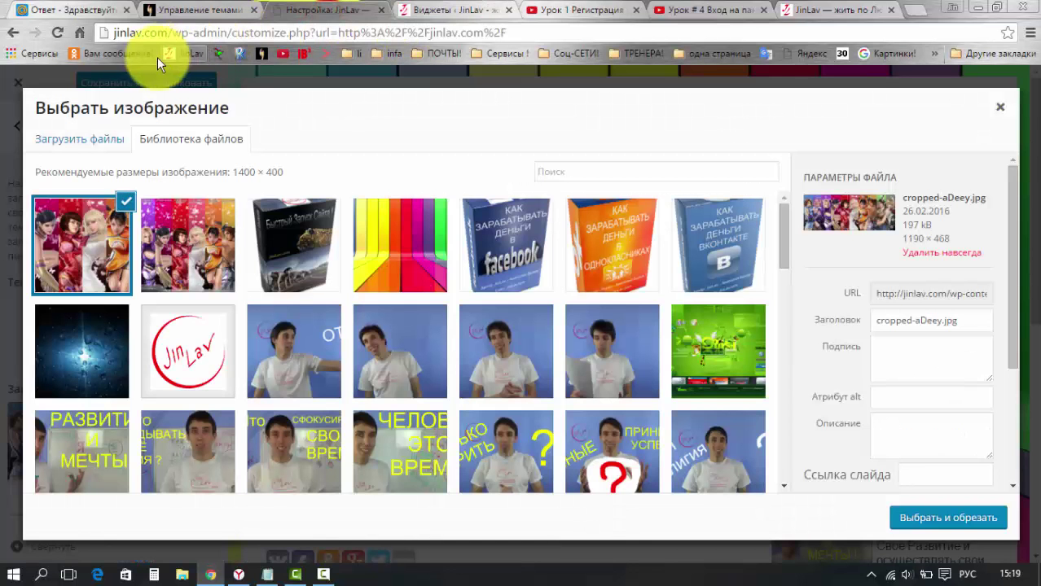
{"action": "left_click", "coordinate": [1000, 114]}
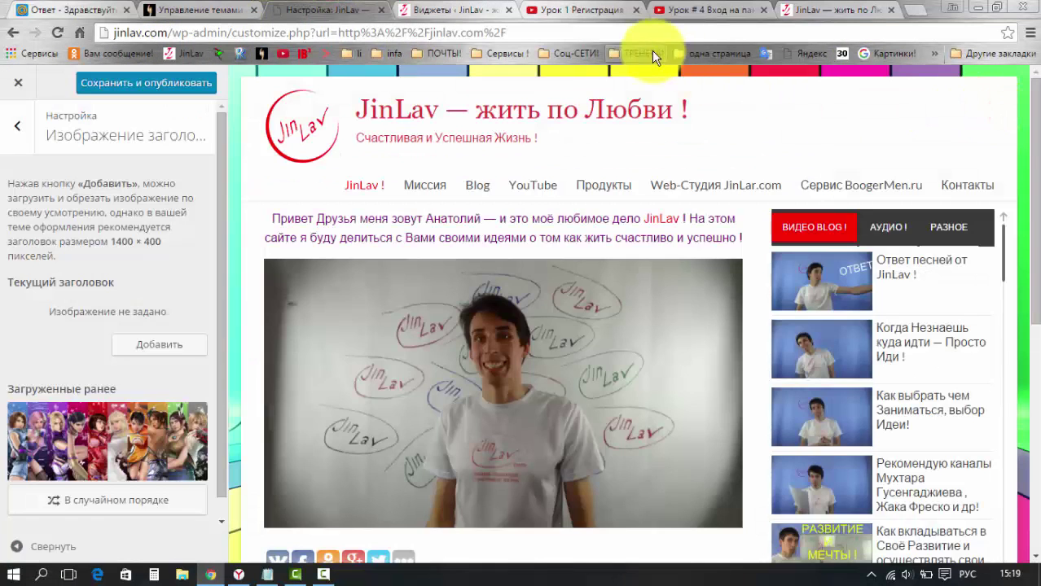
{"action": "left_click", "coordinate": [452, 12]}
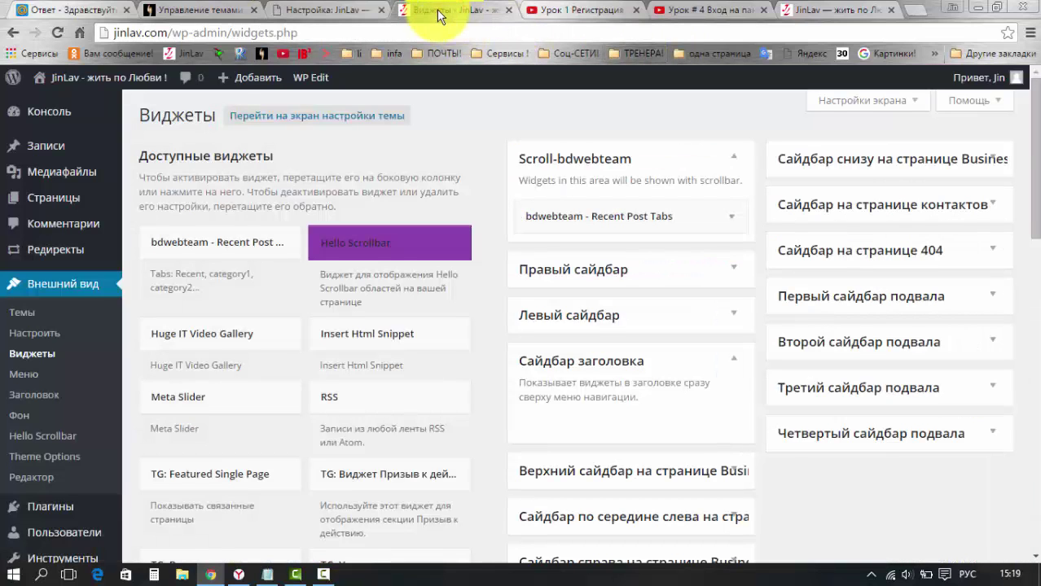
{"action": "left_click", "coordinate": [340, 10]}
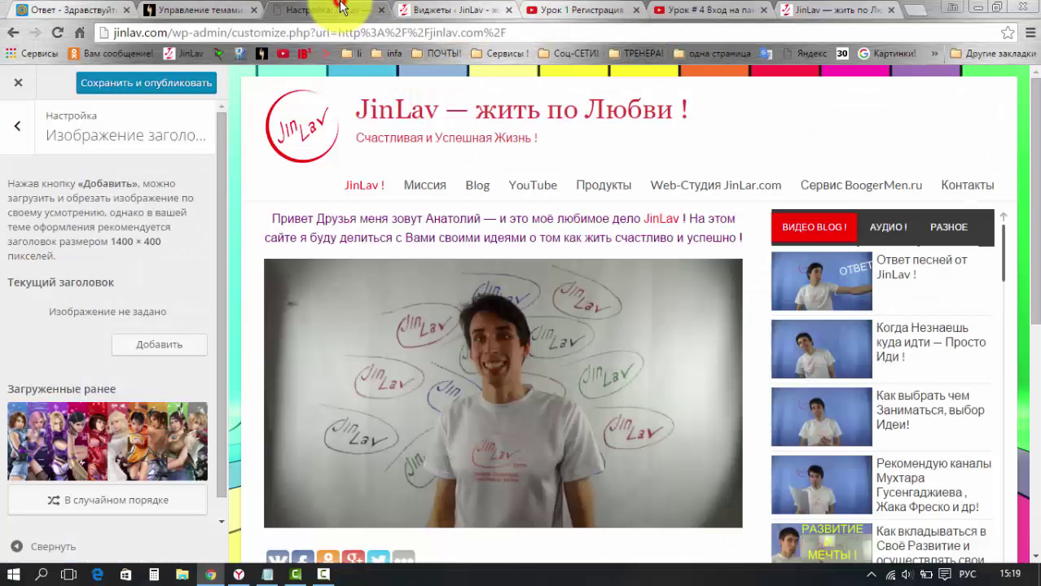
{"action": "left_click", "coordinate": [18, 83]}
{"action": "left_click", "coordinate": [525, 176]}
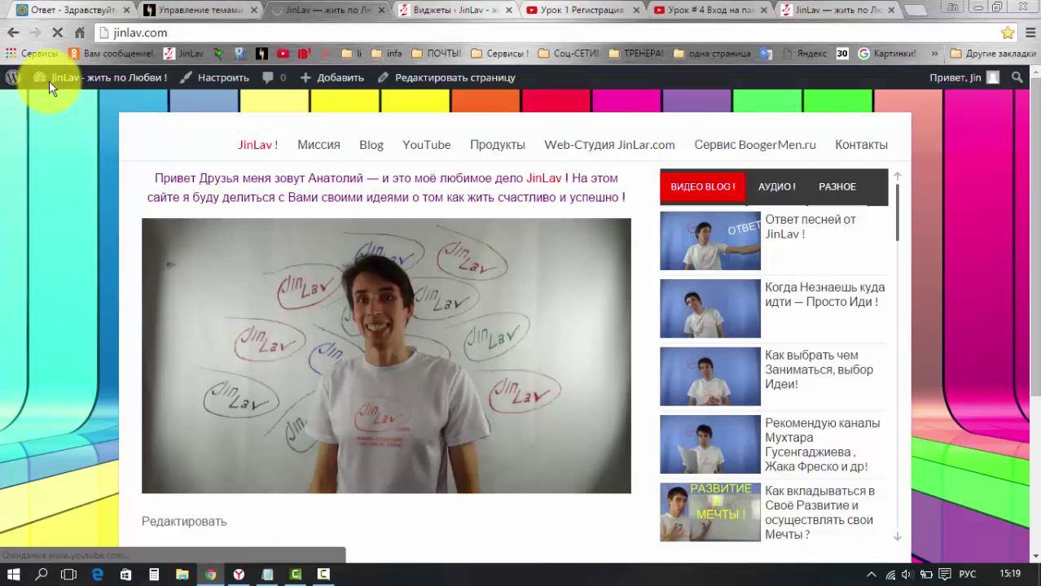
In Meta Slider, add the library image cropped-aDeey-e1456488844751.jpg as a slide to the Шапка Сайта slider and save the slider
{"action": "left_click", "coordinate": [62, 83]}
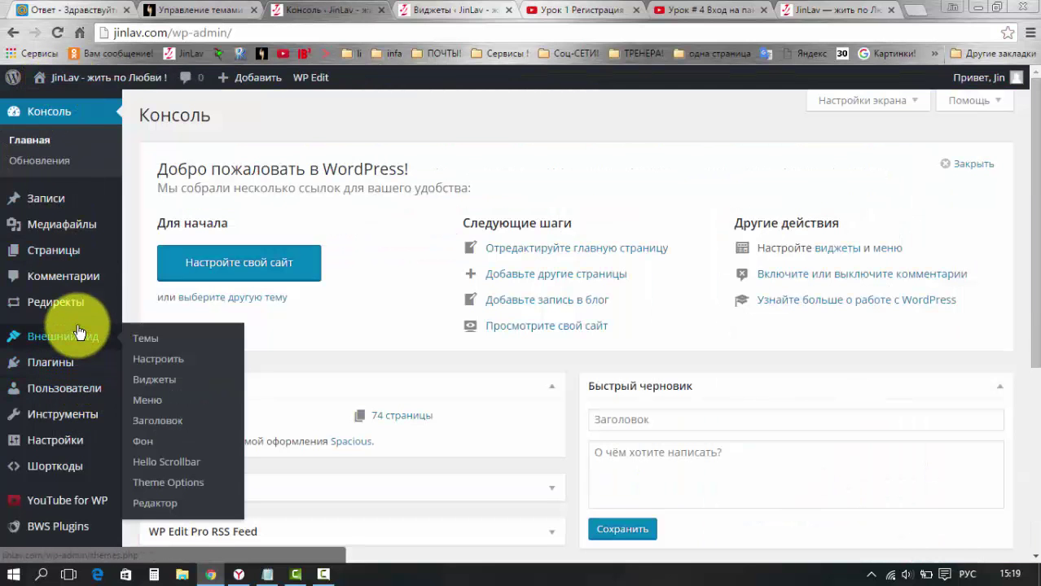
{"action": "scroll", "coordinate": [73, 391], "scroll_direction": "down", "scroll_amount": 4}
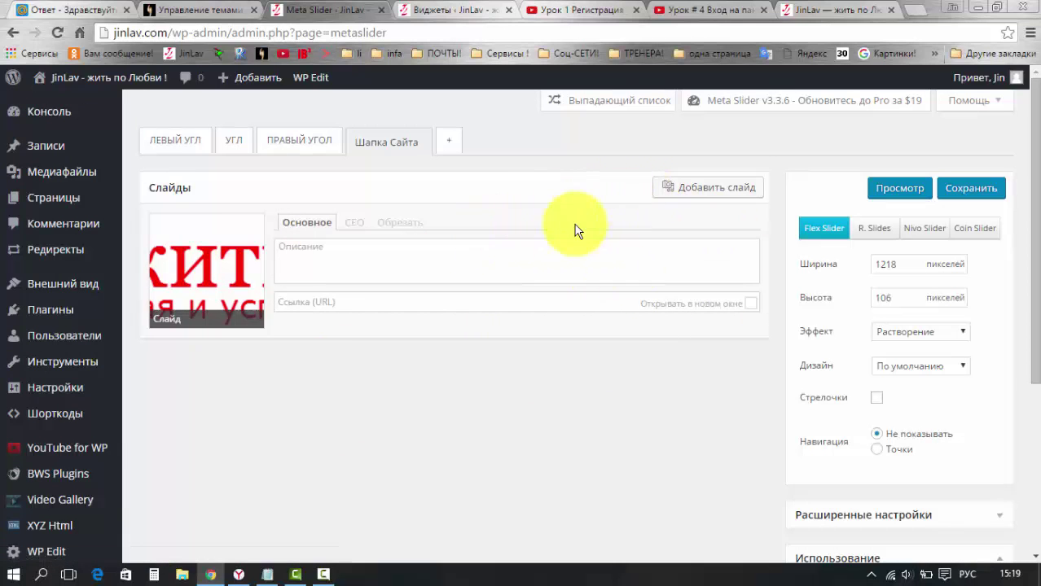
{"action": "left_click", "coordinate": [683, 201]}
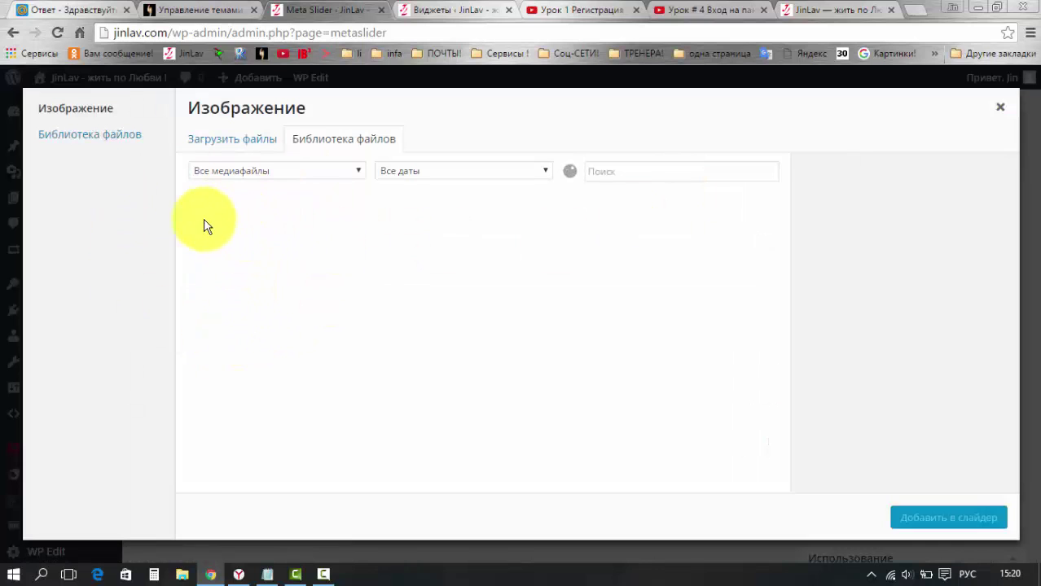
{"action": "left_click", "coordinate": [227, 248]}
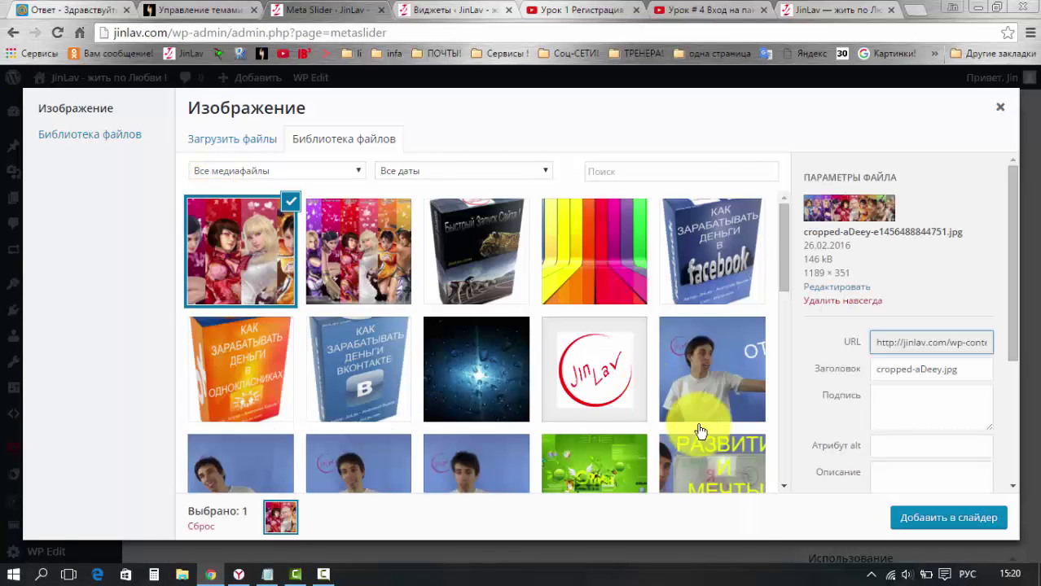
{"action": "left_click", "coordinate": [913, 518]}
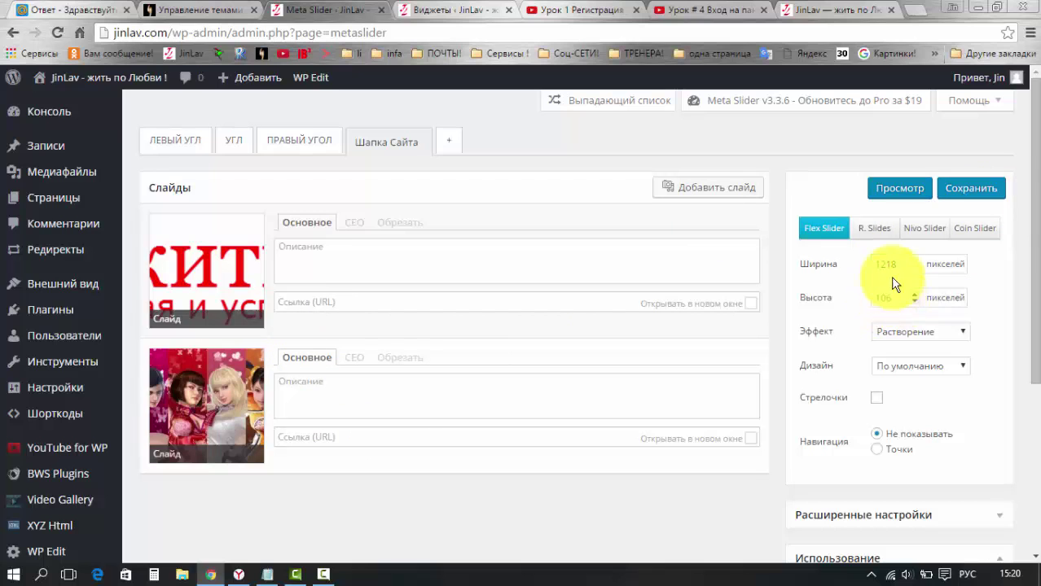
{"action": "left_click", "coordinate": [981, 192]}
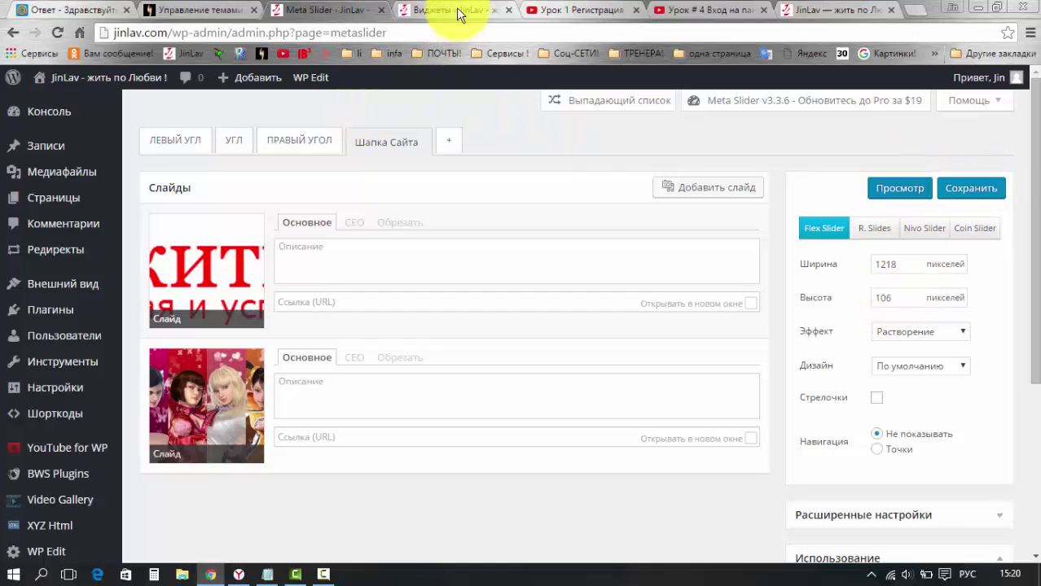
Reload the live home page and compare its header area with the Шапка Сайта slider settings
{"action": "left_click", "coordinate": [847, 11]}
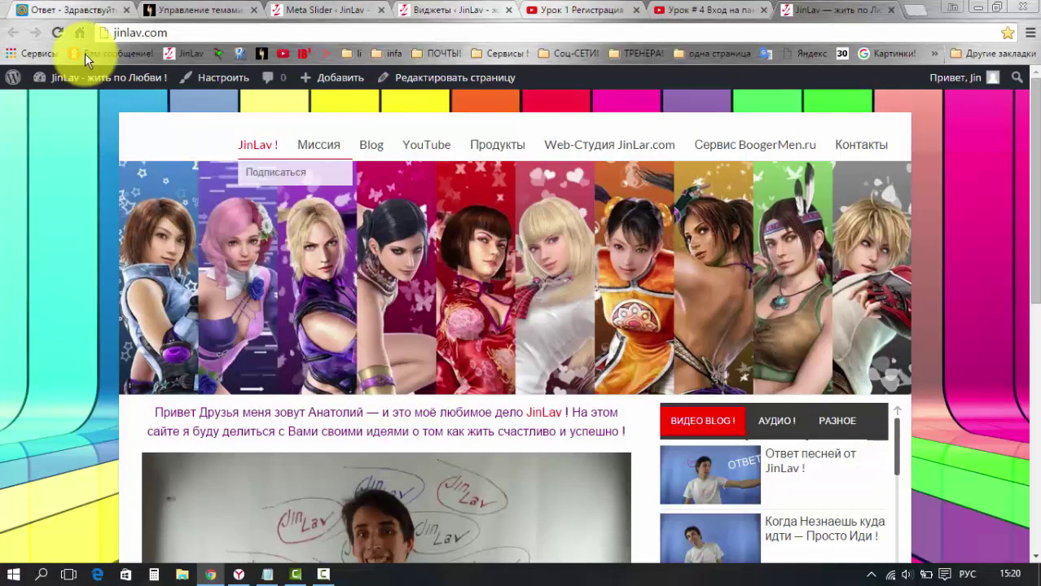
{"action": "left_click", "coordinate": [57, 33]}
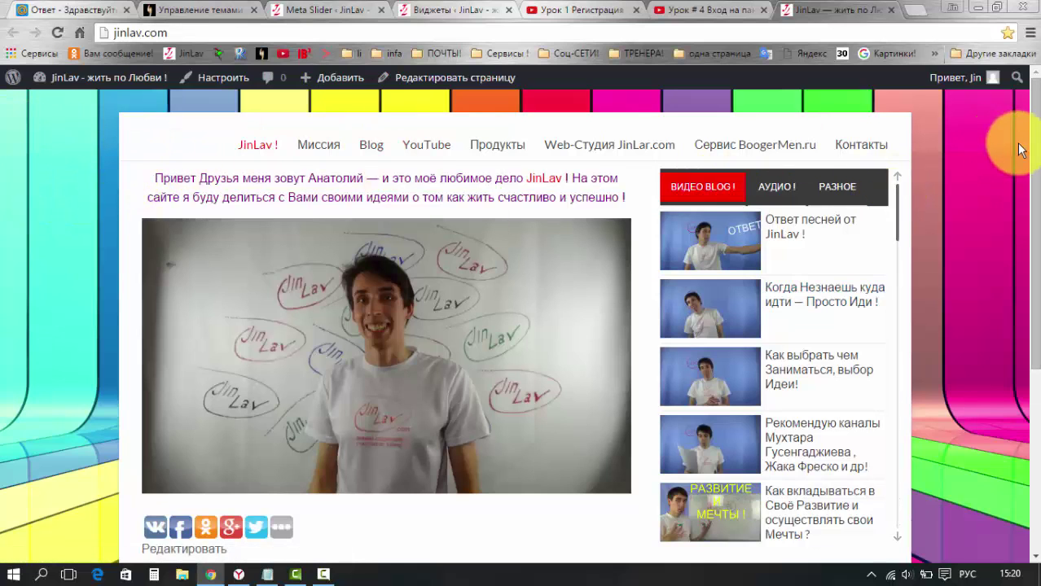
{"action": "left_click", "coordinate": [294, 11]}
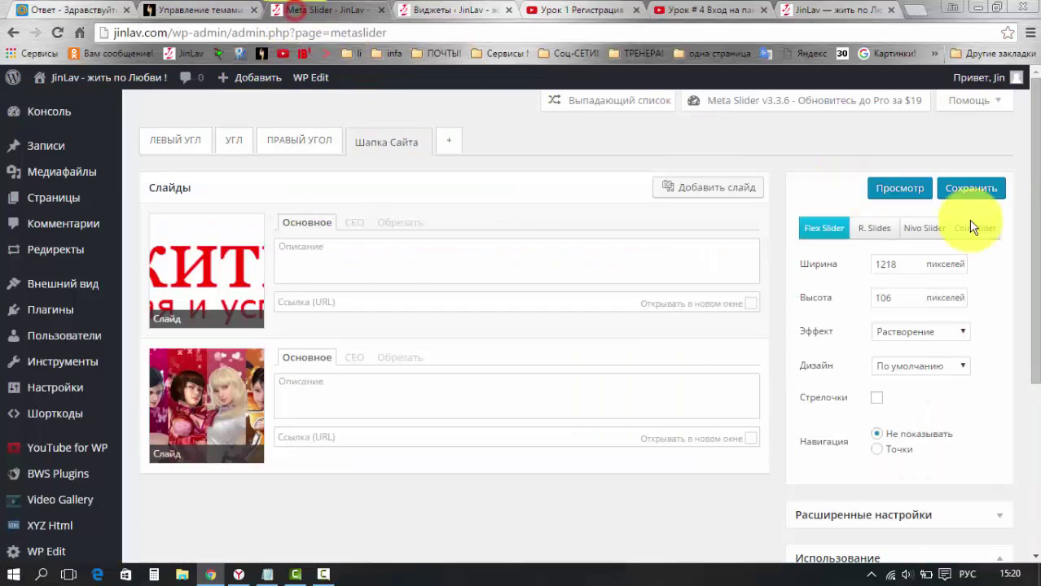
{"action": "left_click", "coordinate": [826, 11]}
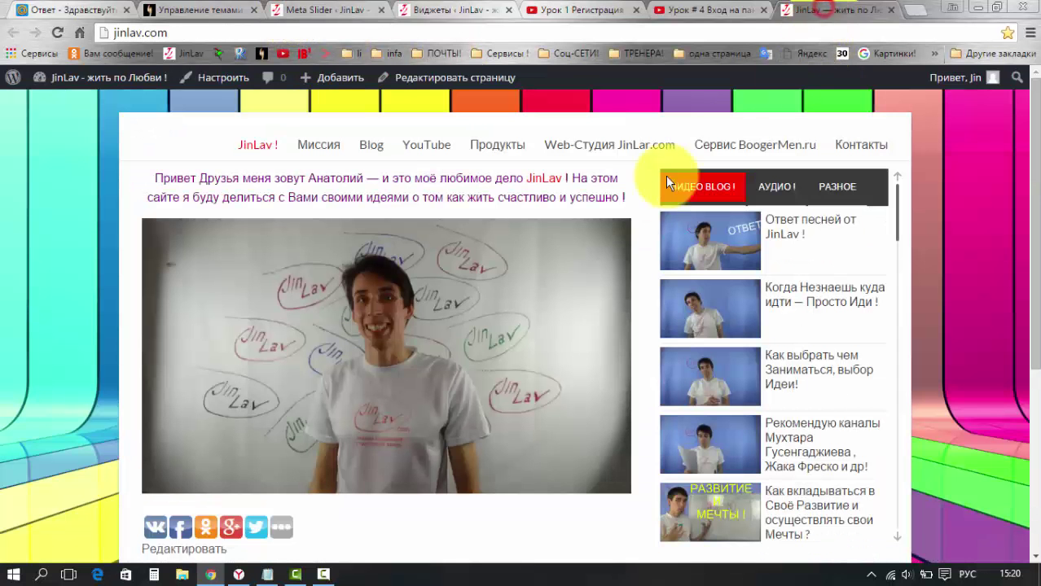
Examine the content width options under Макет сайта in the customizer's Дизайн settings, and return to the Meta Slider page
{"action": "left_click", "coordinate": [203, 88]}
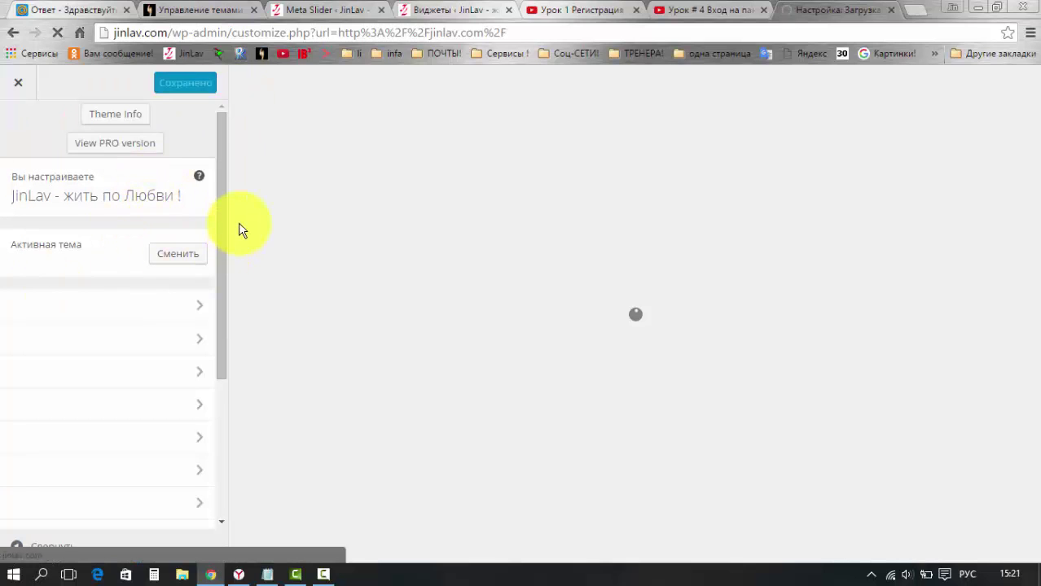
{"action": "left_click", "coordinate": [221, 216]}
{"action": "left_click_drag", "start_coordinate": [221, 215], "coordinate": [159, 432]}
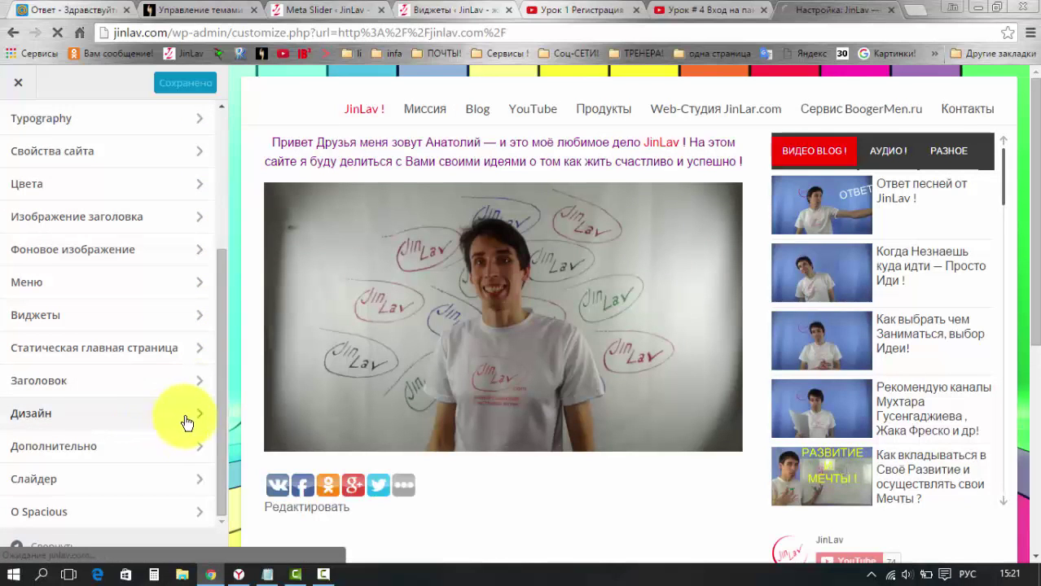
{"action": "left_click", "coordinate": [195, 418]}
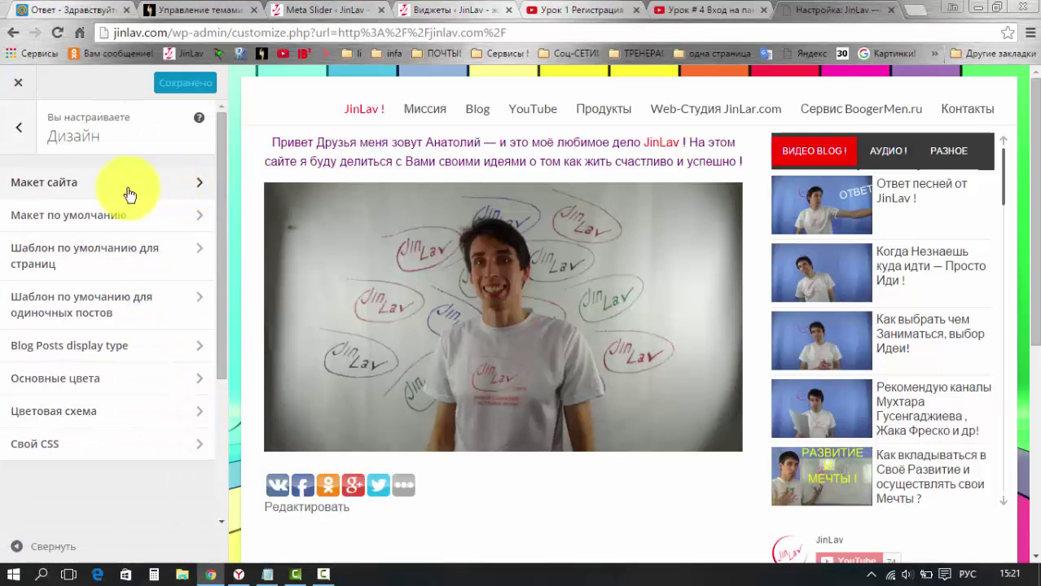
{"action": "left_click", "coordinate": [200, 187]}
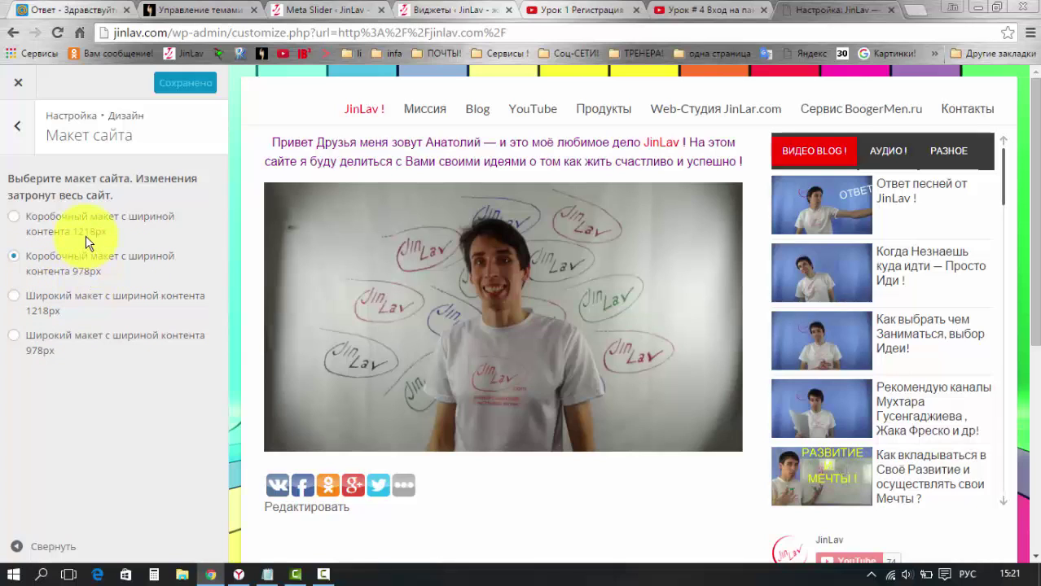
{"action": "left_click", "coordinate": [21, 131]}
{"action": "left_click", "coordinate": [18, 82]}
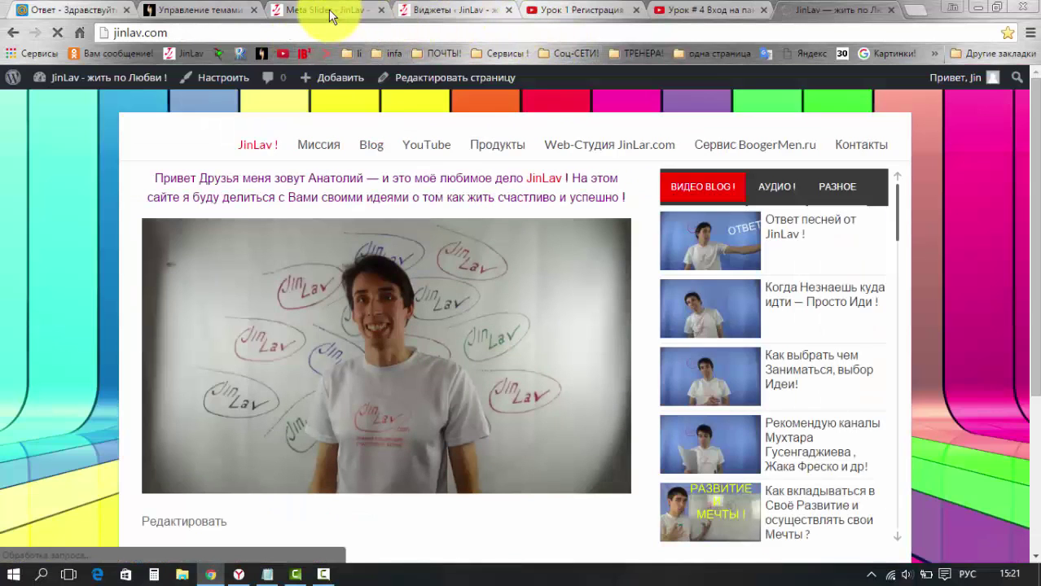
{"action": "left_click", "coordinate": [328, 10]}
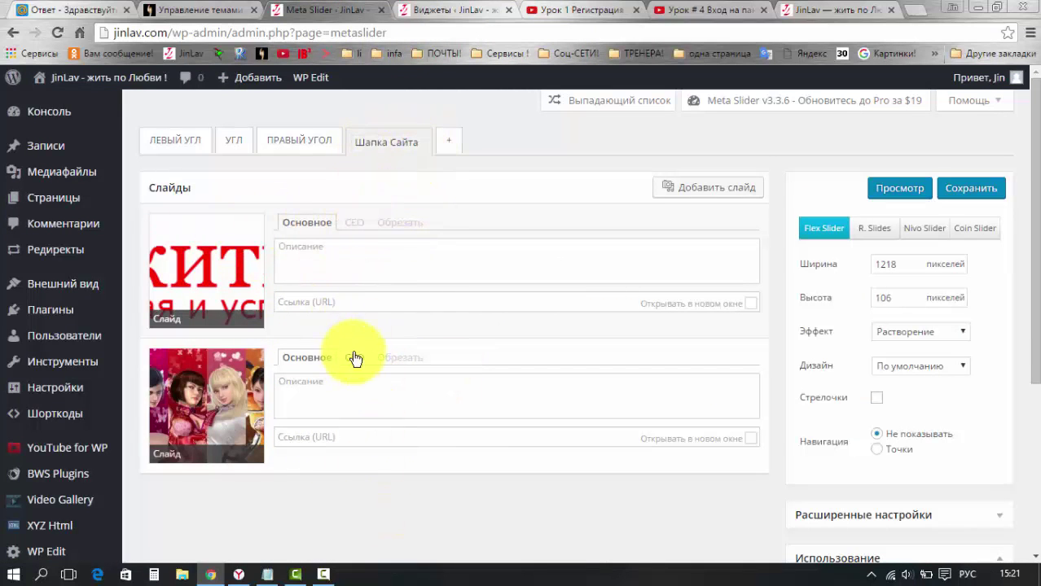
Save the Шапка Сайта slider and look up the pixel dimensions of cropped-aDeey-e1456488844751.jpg in the media library
{"action": "left_click", "coordinate": [955, 190]}
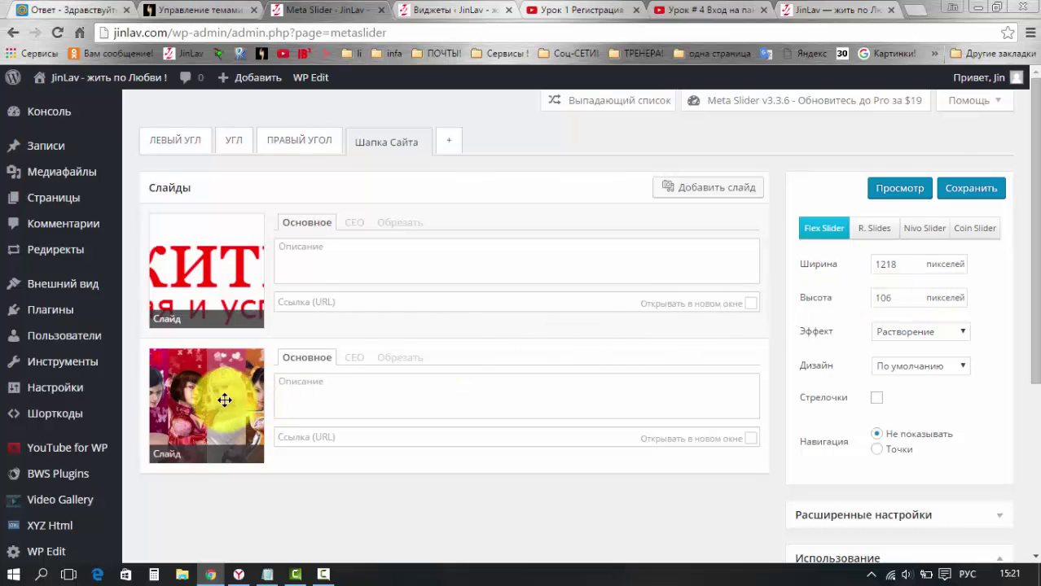
{"action": "left_click", "coordinate": [890, 299]}
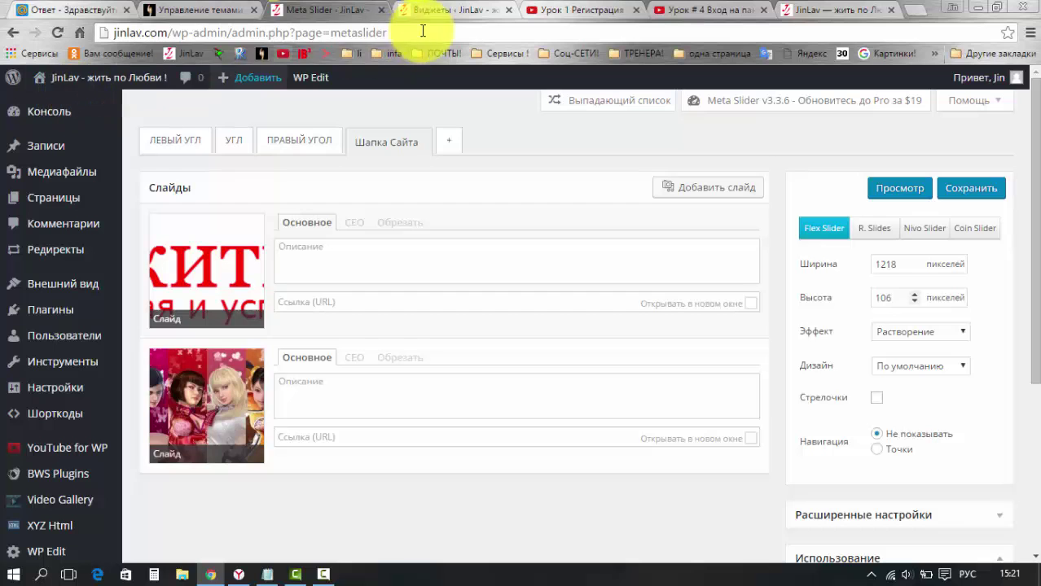
{"action": "left_click", "coordinate": [802, 11]}
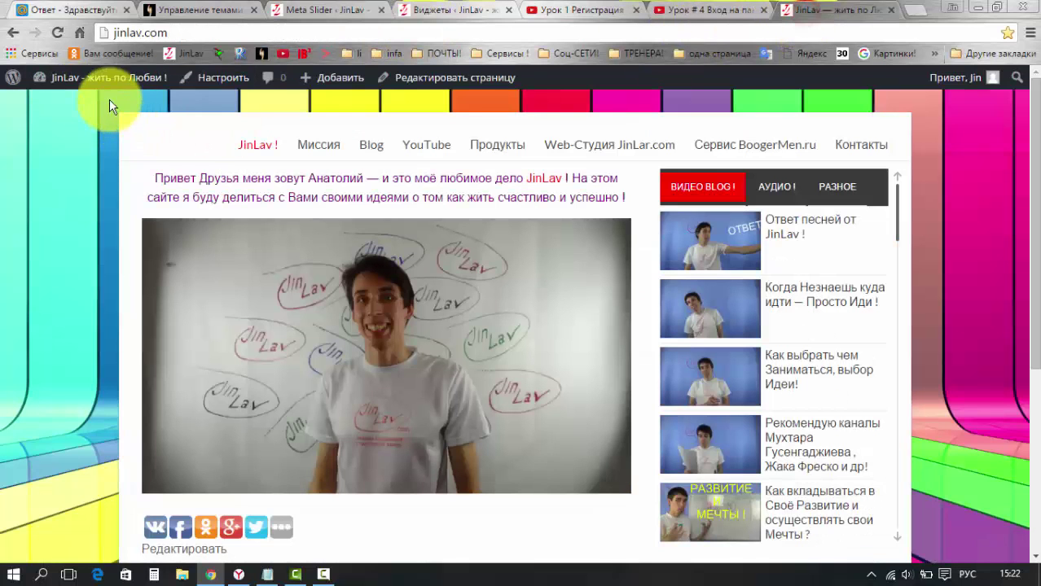
{"action": "left_click", "coordinate": [54, 75]}
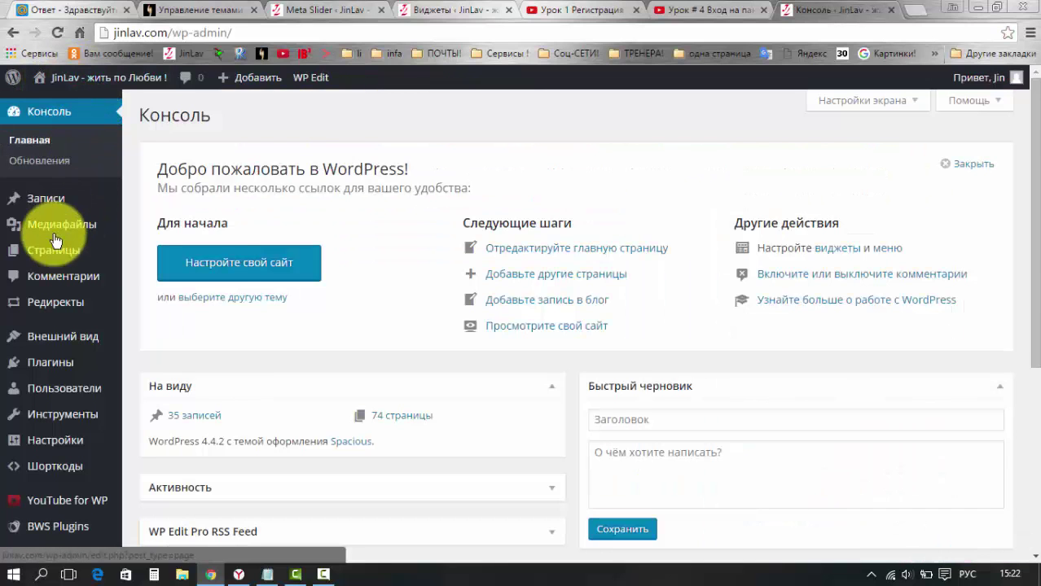
{"action": "mouse_move", "coordinate": [57, 230]}
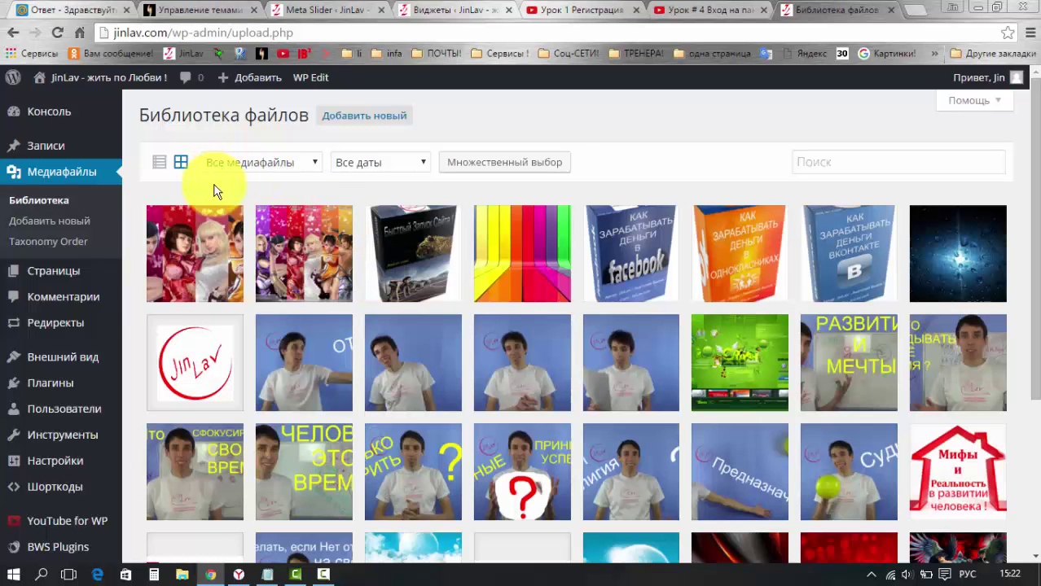
{"action": "left_click", "coordinate": [208, 241]}
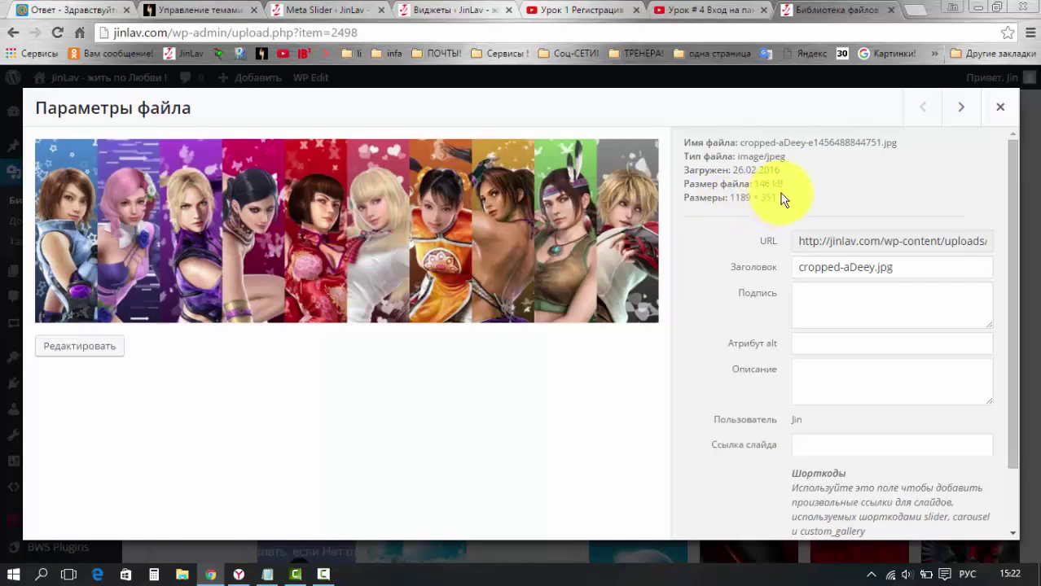
{"action": "left_click", "coordinate": [1005, 111]}
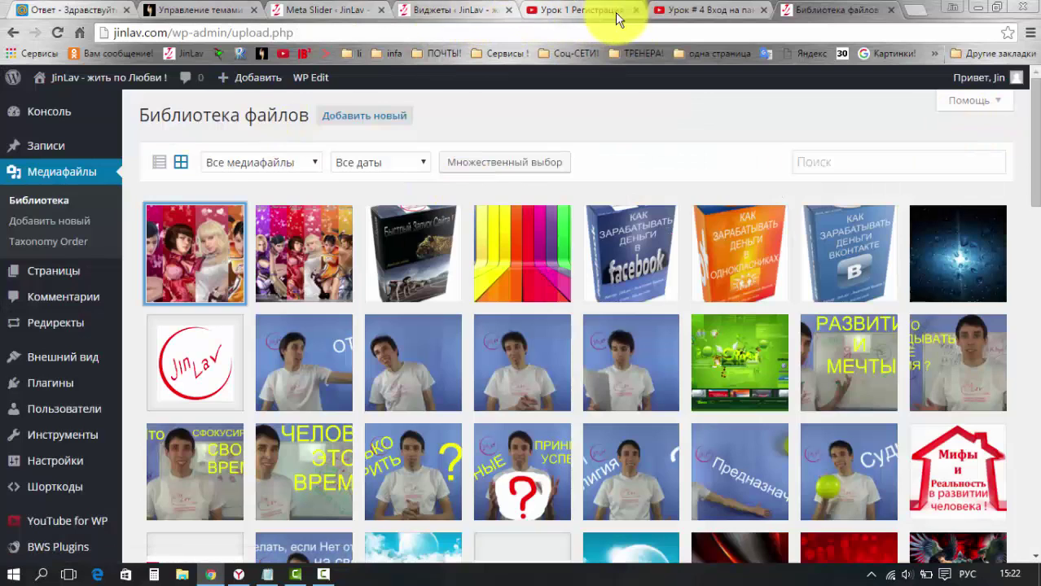
In Meta Slider, set the Шапка Сайта slider's height to 351 pixels and save the slider
{"action": "left_click", "coordinate": [326, 10]}
{"action": "left_click_drag", "start_coordinate": [891, 298], "coordinate": [870, 306]}
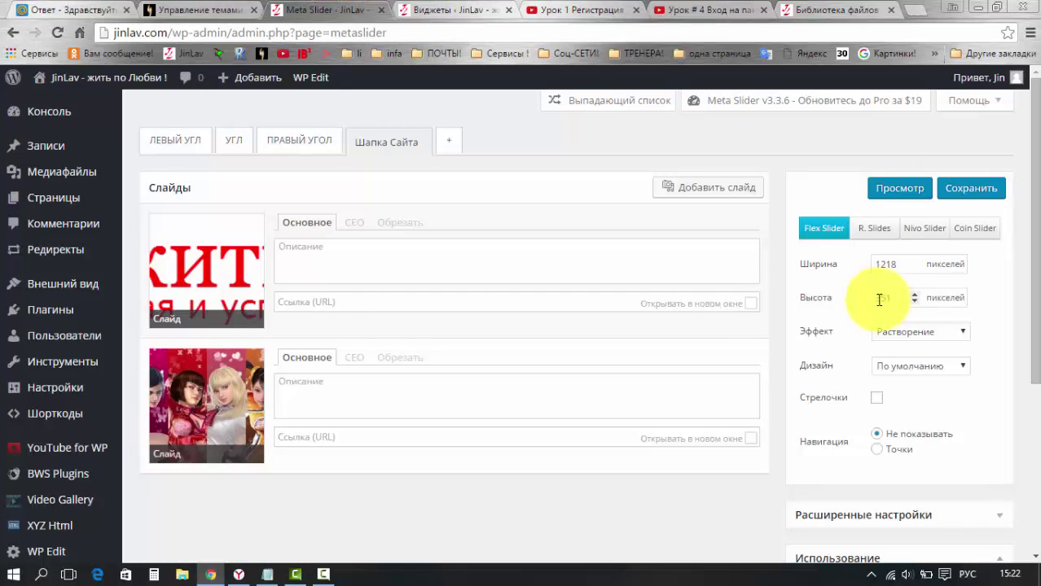
{"action": "type", "text": "351"}
{"action": "left_click", "coordinate": [975, 189]}
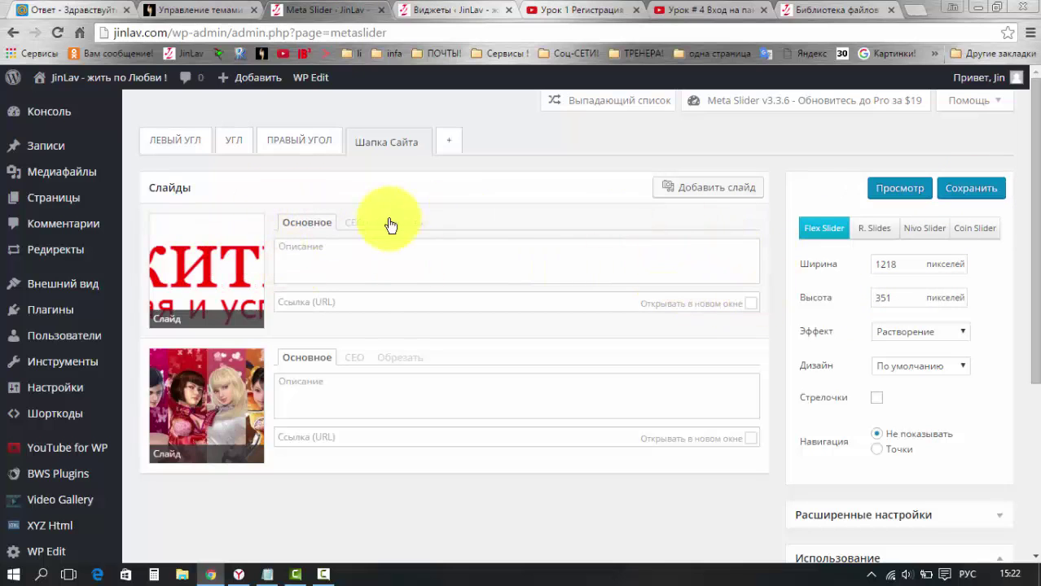
Delete the first slide, the one with red text, from the Шапка Сайта slider and save the slider
{"action": "left_click", "coordinate": [158, 227]}
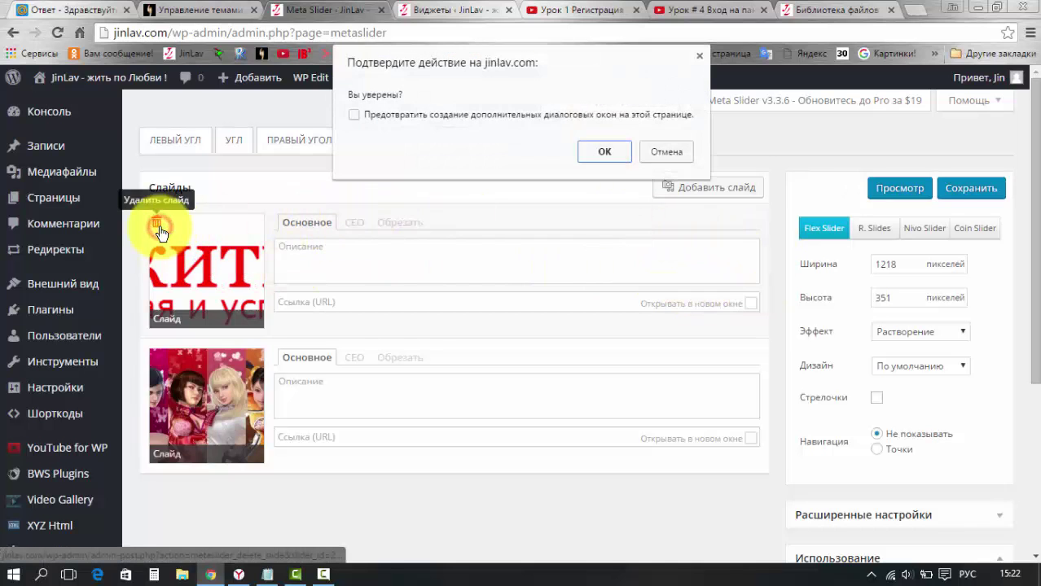
{"action": "left_click", "coordinate": [602, 154]}
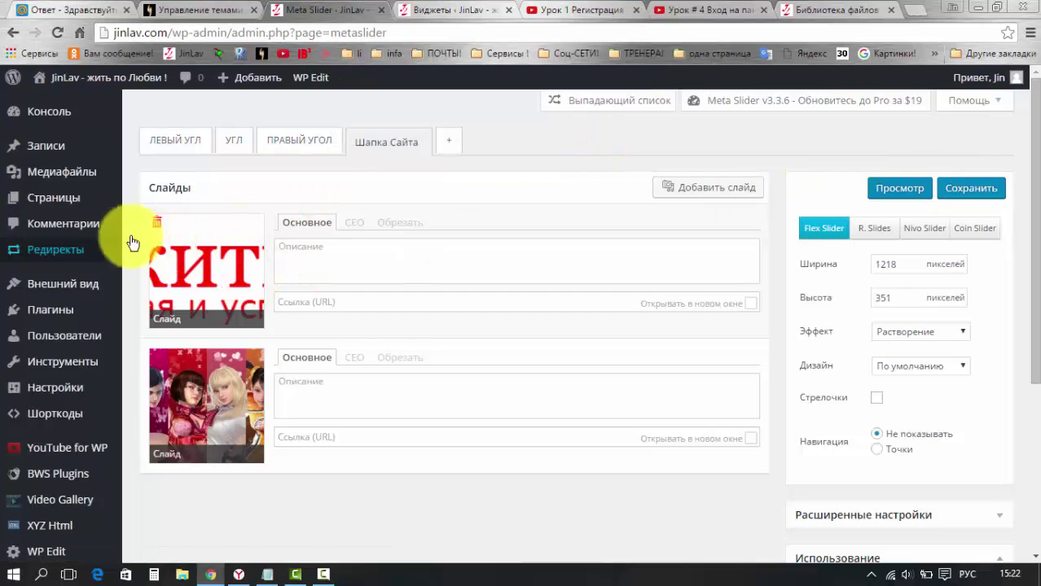
{"action": "left_click", "coordinate": [158, 229]}
{"action": "left_click", "coordinate": [603, 155]}
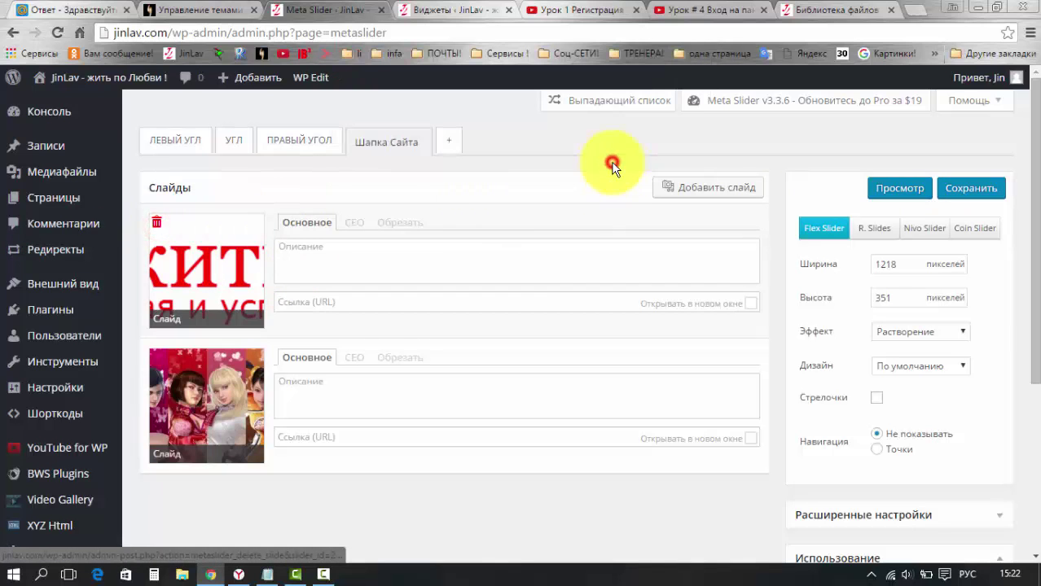
{"action": "left_click", "coordinate": [966, 189]}
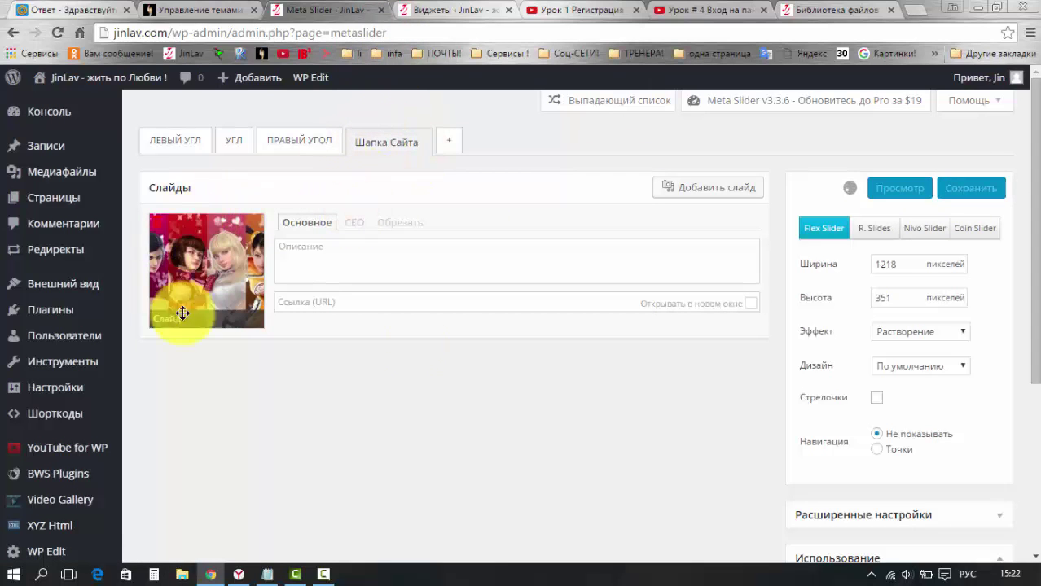
On the Widgets page, try to add a Meta Slider widget with the slider Шапка Сайта! to Сайдбар заголовка and save it
{"action": "left_click", "coordinate": [429, 18]}
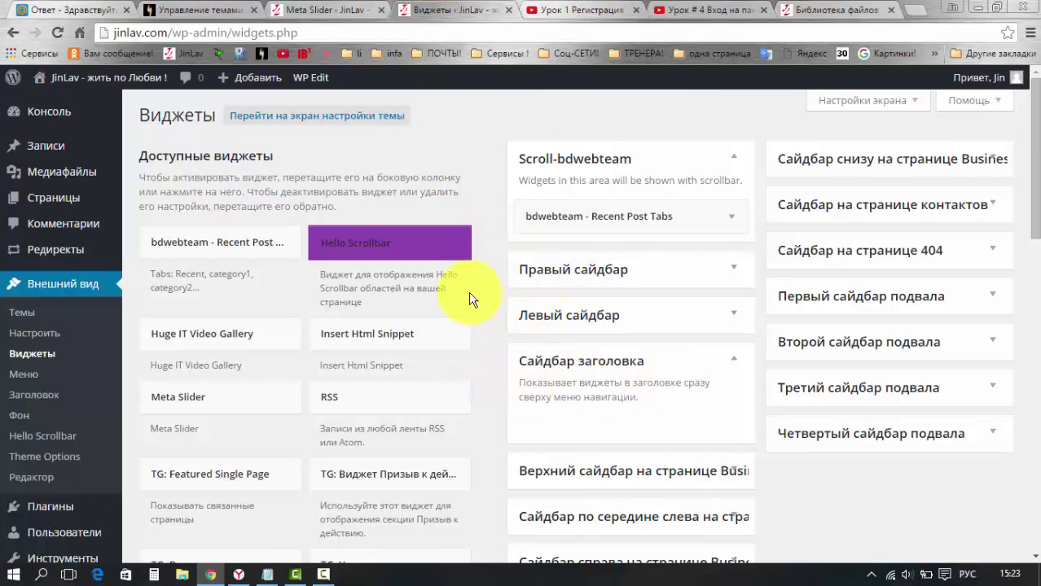
{"action": "scroll", "coordinate": [481, 298], "scroll_direction": "down", "scroll_amount": 1}
{"action": "scroll", "coordinate": [481, 299], "scroll_direction": "down", "scroll_amount": 3}
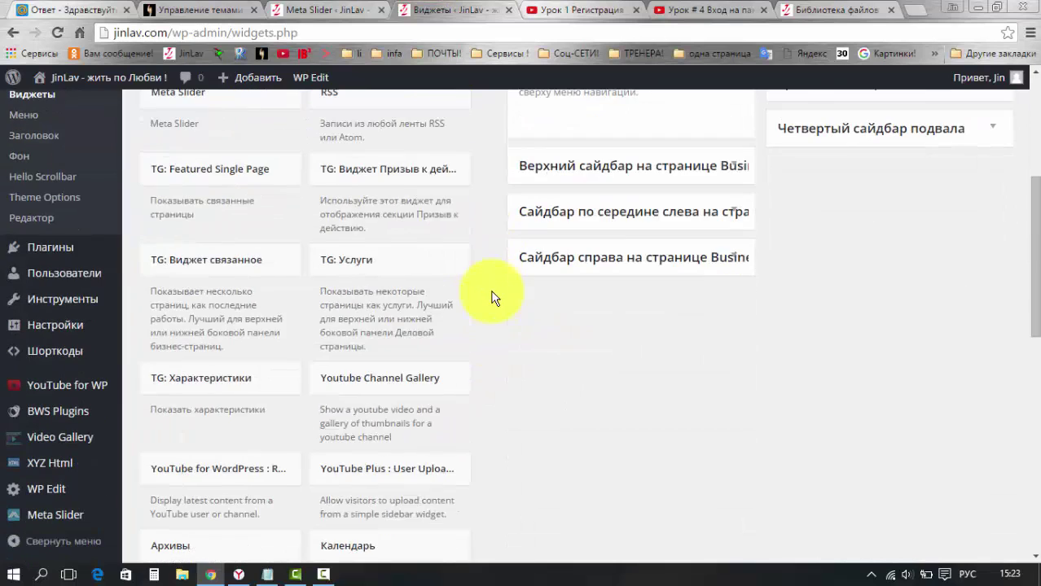
{"action": "scroll", "coordinate": [492, 298], "scroll_direction": "down", "scroll_amount": 6}
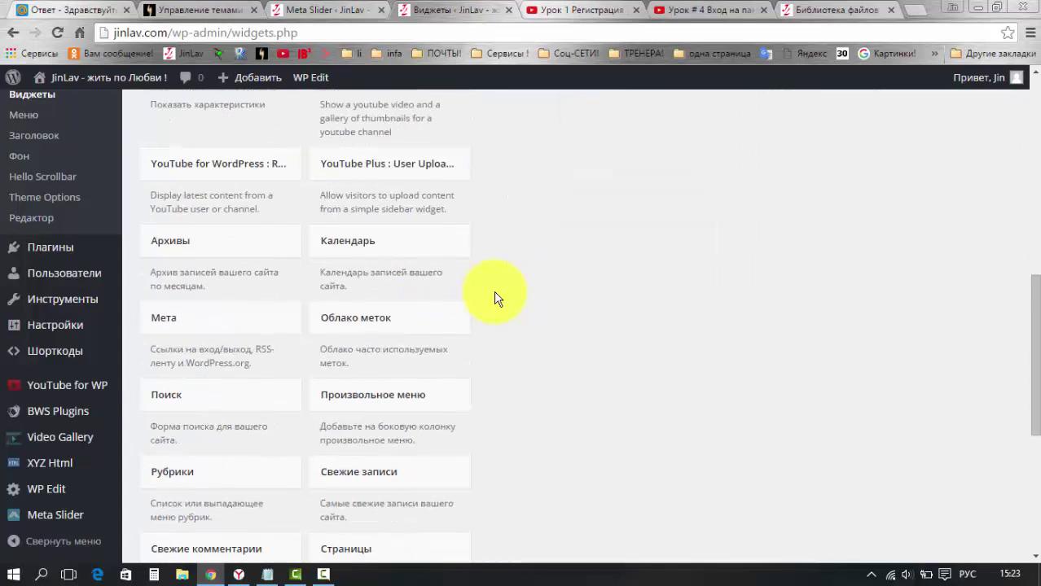
{"action": "scroll", "coordinate": [497, 299], "scroll_direction": "down", "scroll_amount": 1}
{"action": "scroll", "coordinate": [497, 299], "scroll_direction": "down", "scroll_amount": 2}
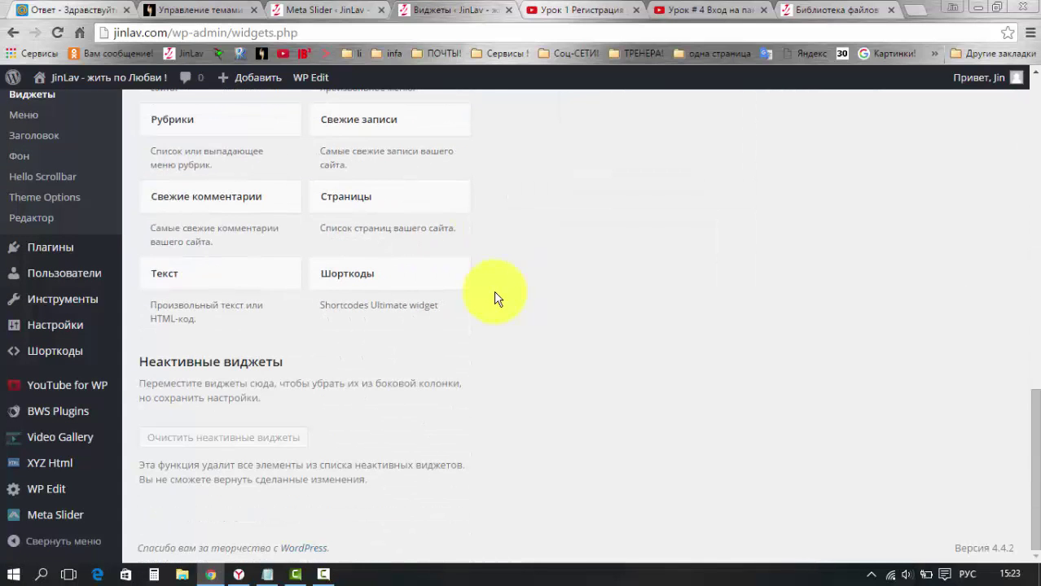
{"action": "scroll", "coordinate": [497, 299], "scroll_direction": "up", "scroll_amount": 5}
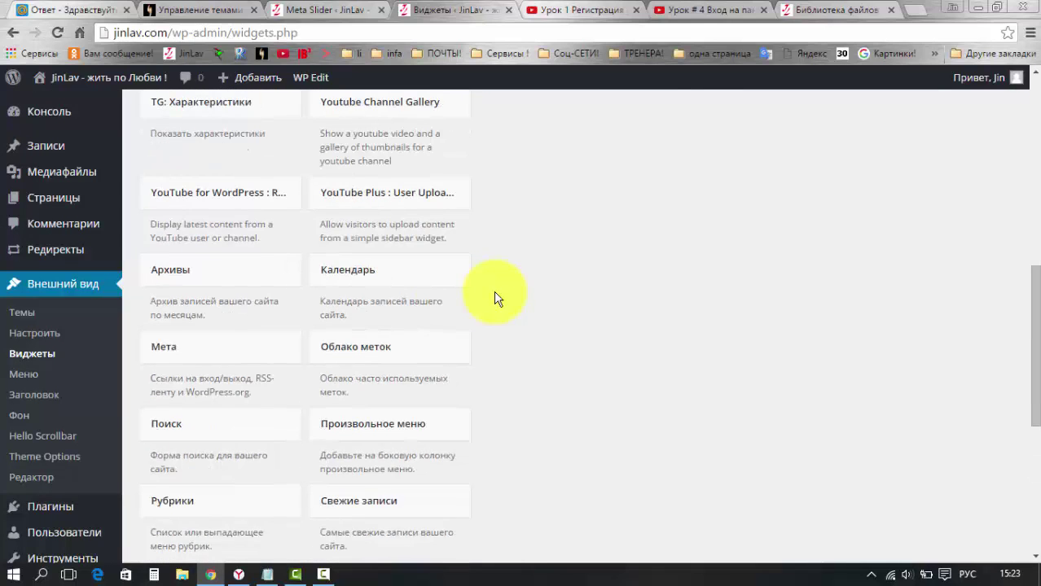
{"action": "scroll", "coordinate": [497, 299], "scroll_direction": "up", "scroll_amount": 2}
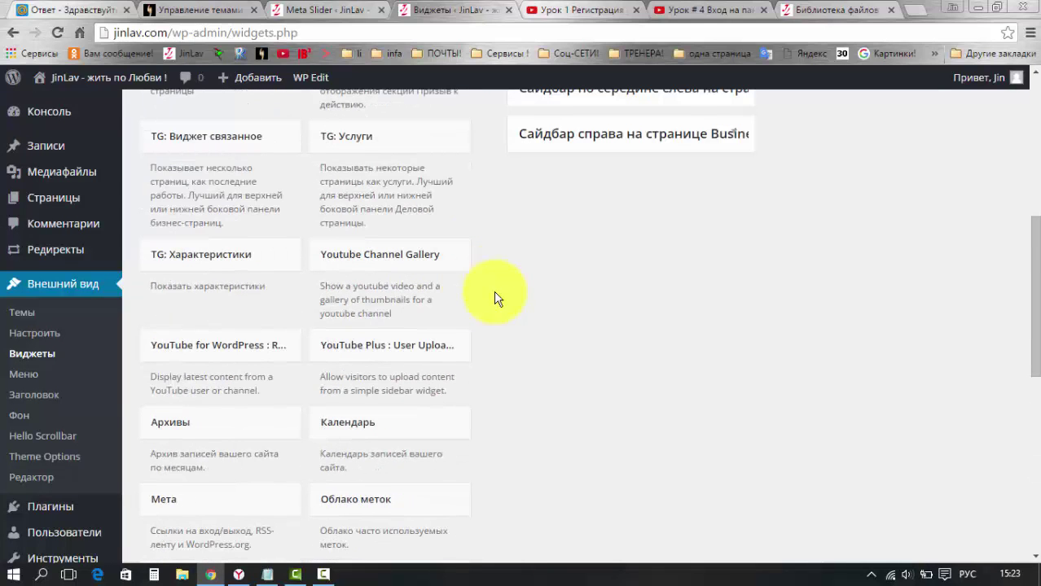
{"action": "scroll", "coordinate": [497, 299], "scroll_direction": "up", "scroll_amount": 3}
{"action": "left_click", "coordinate": [247, 200]}
{"action": "left_click_drag", "start_coordinate": [286, 202], "coordinate": [634, 235]}
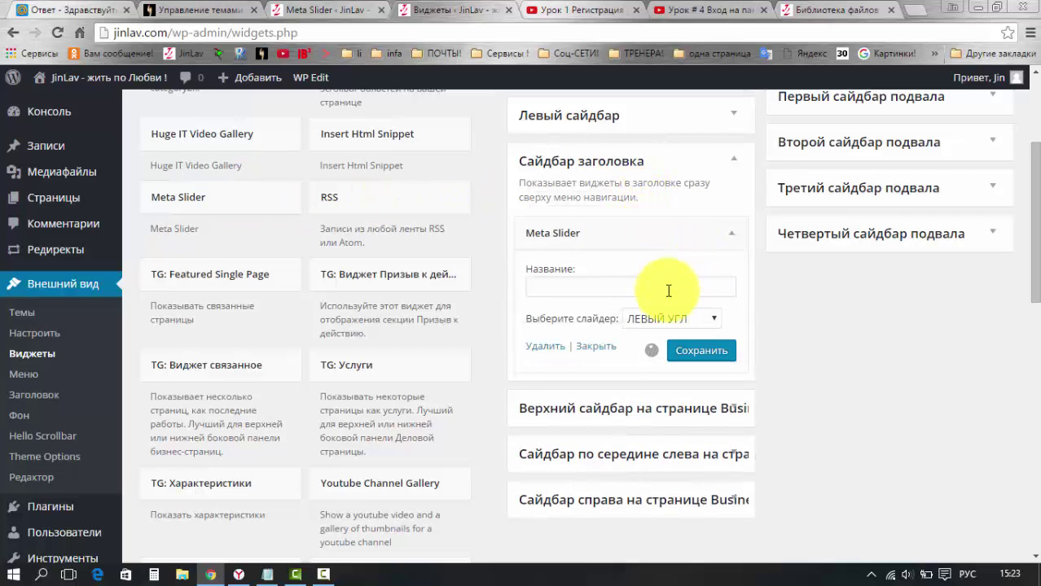
{"action": "left_click", "coordinate": [710, 318]}
{"action": "left_click", "coordinate": [684, 383]}
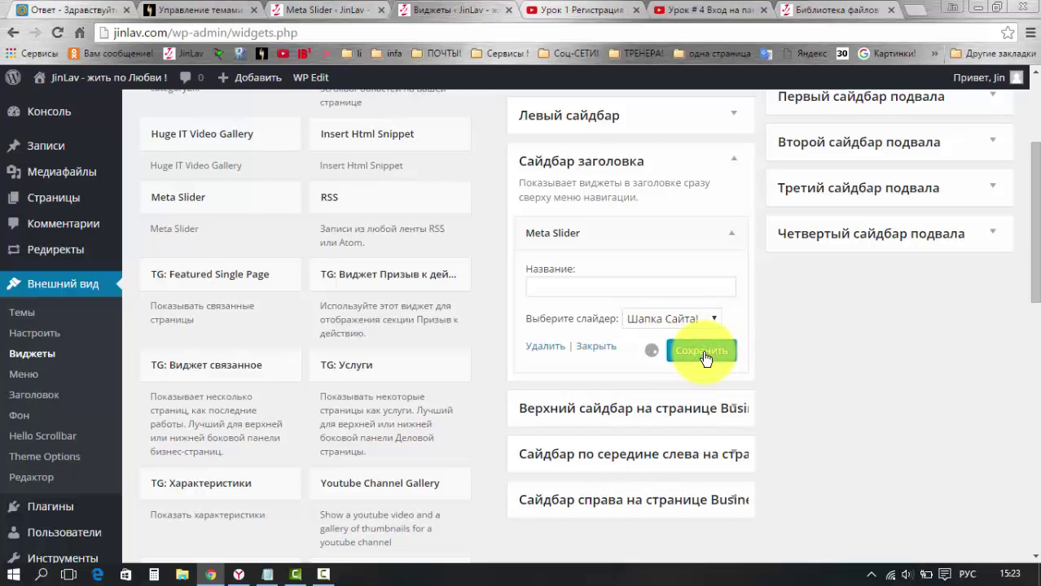
Close the media library page that keeps loading and reload the live home page to check its header area
{"action": "left_click", "coordinate": [825, 8]}
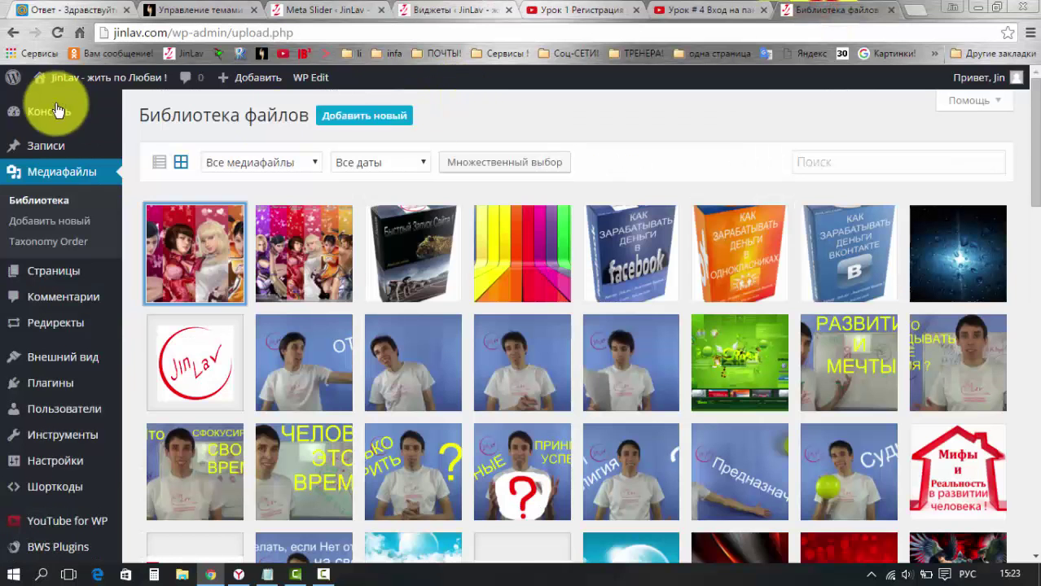
{"action": "mouse_move", "coordinate": [63, 79]}
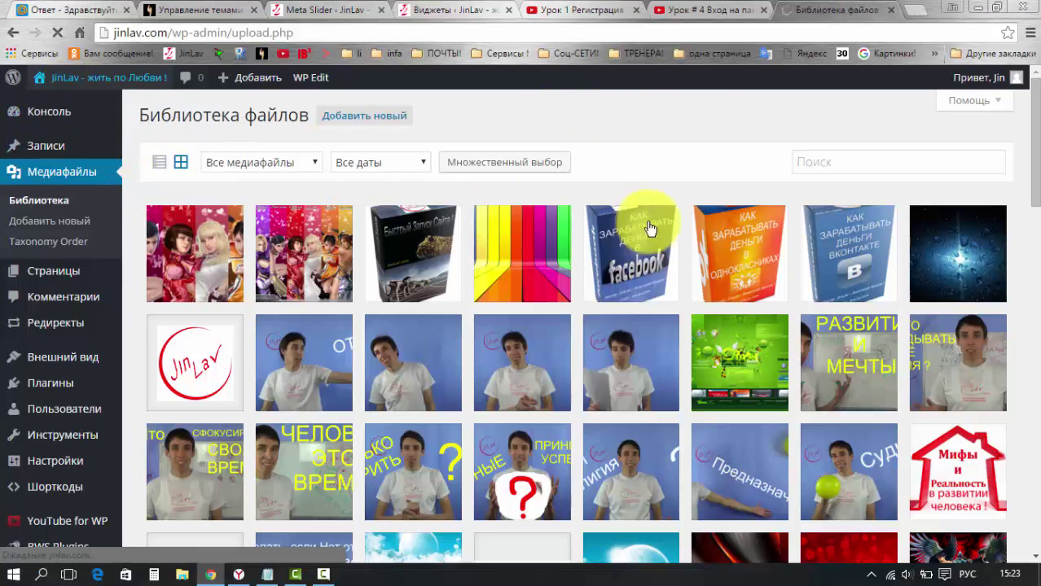
{"action": "scroll", "coordinate": [332, 244], "scroll_direction": "down", "scroll_amount": 2}
{"action": "scroll", "coordinate": [372, 442], "scroll_direction": "up", "scroll_amount": 2}
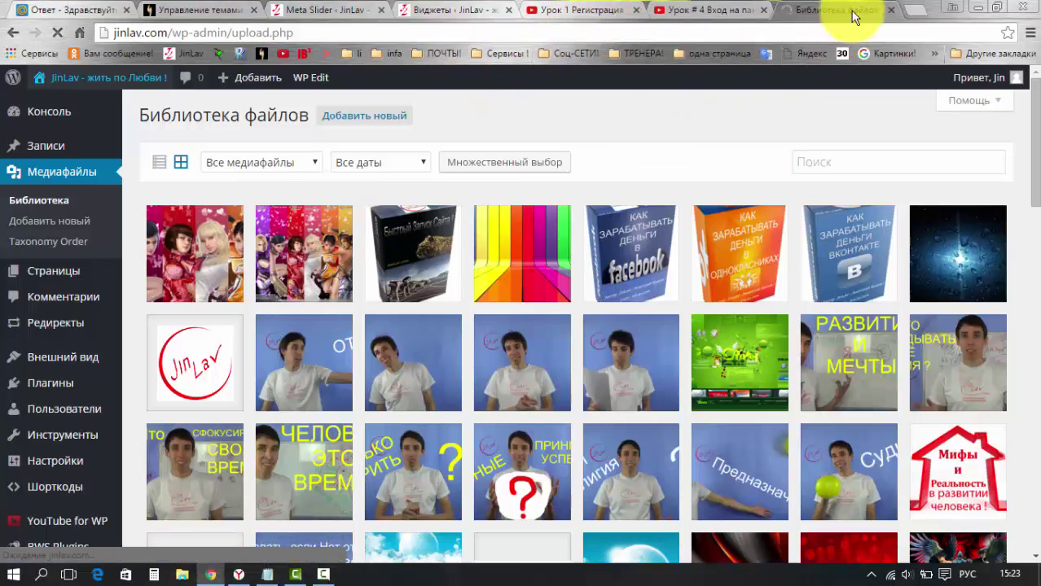
{"action": "left_click", "coordinate": [892, 9]}
{"action": "left_click", "coordinate": [521, 10]}
{"action": "key", "text": "F5"}
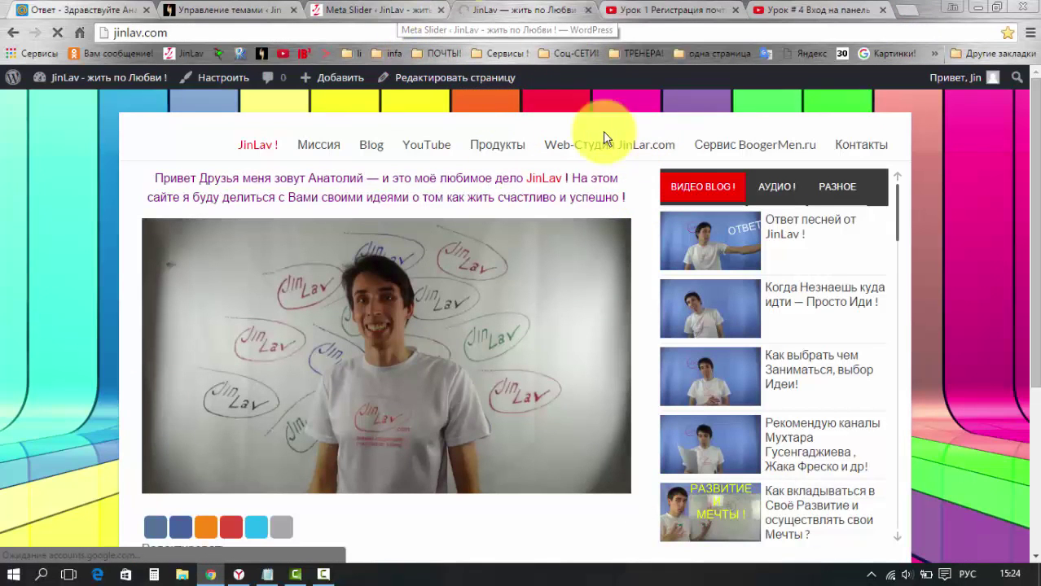
Save the Шапка Сайта slider again and expand the Сайдбар заголовка area on the Widgets page
{"action": "left_click", "coordinate": [403, 13]}
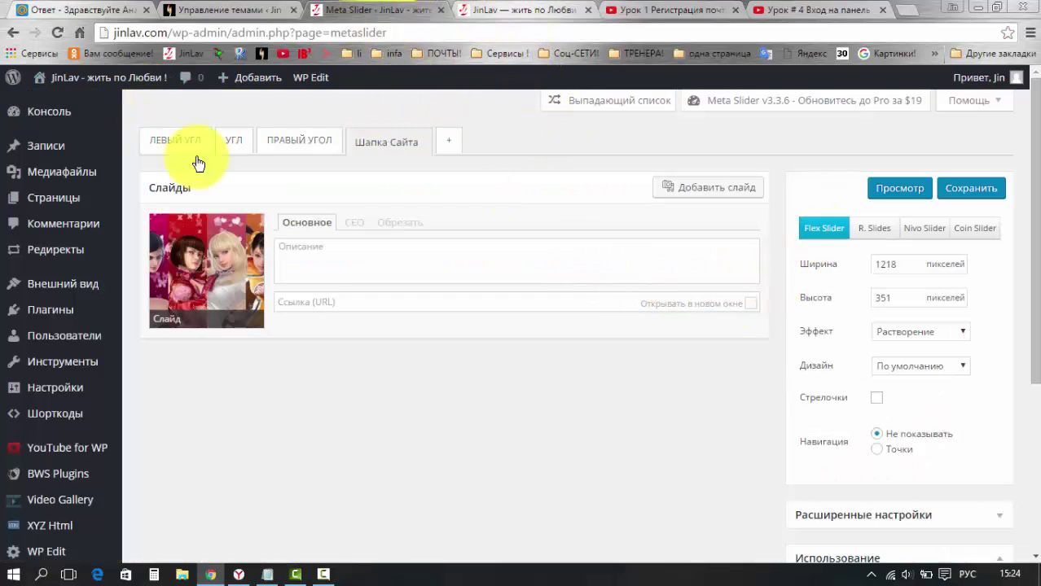
{"action": "left_click", "coordinate": [976, 196]}
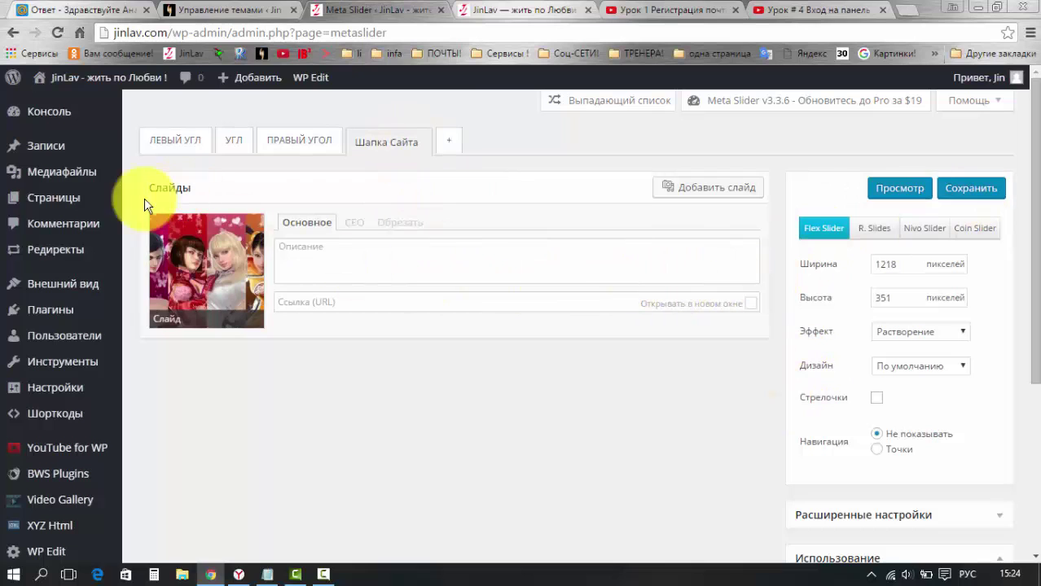
{"action": "mouse_move", "coordinate": [90, 285]}
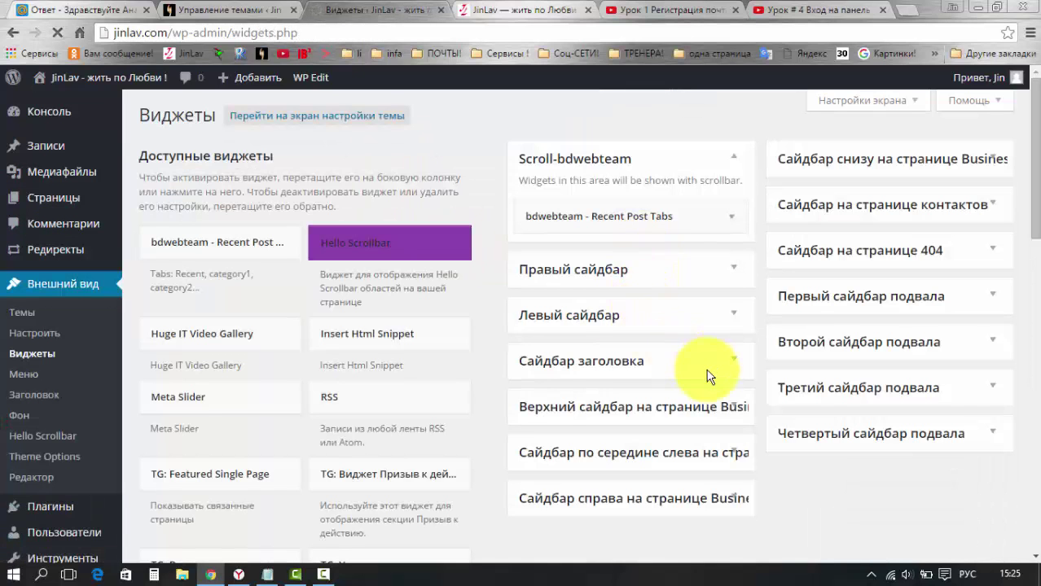
{"action": "left_click", "coordinate": [735, 359]}
{"action": "left_click", "coordinate": [734, 361]}
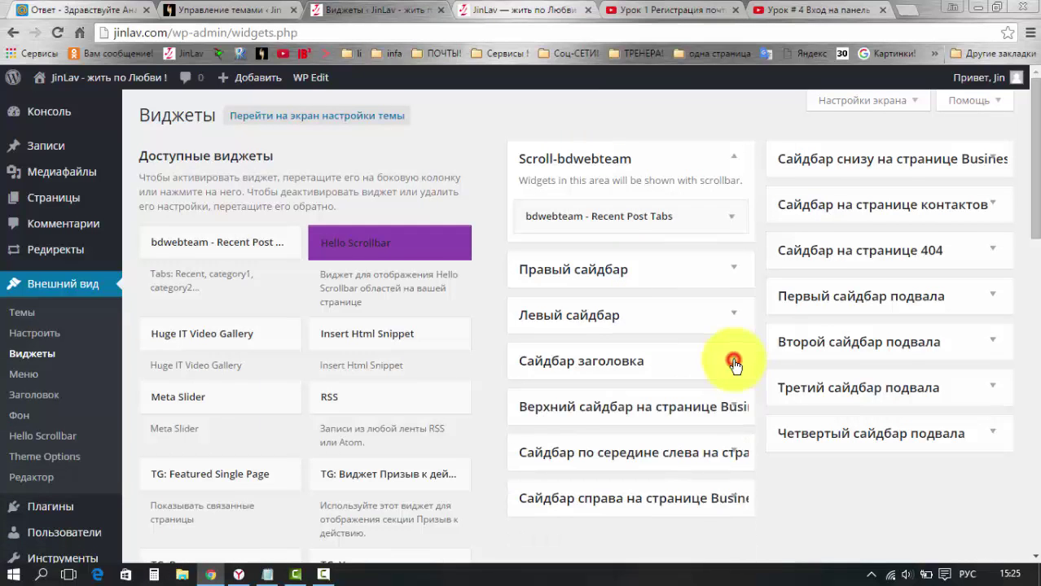
{"action": "left_click", "coordinate": [734, 361]}
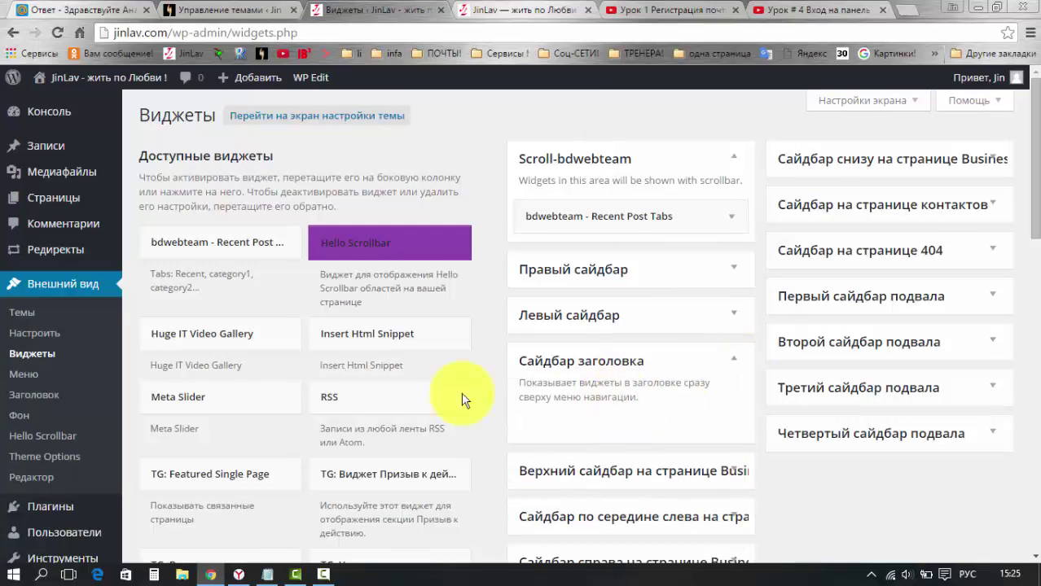
Add a Meta Slider widget to Сайдбар заголовка, choose the slider Шапка Сайта! and review the widget's visibility options
{"action": "left_click_drag", "start_coordinate": [225, 396], "coordinate": [605, 423]}
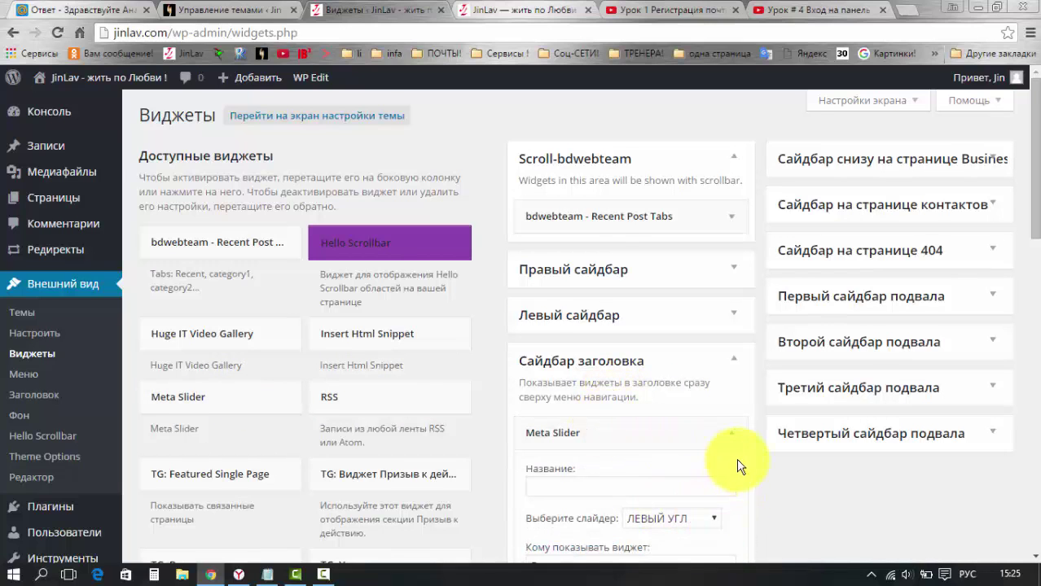
{"action": "scroll", "coordinate": [736, 459], "scroll_direction": "down", "scroll_amount": 1}
{"action": "left_click", "coordinate": [711, 441]}
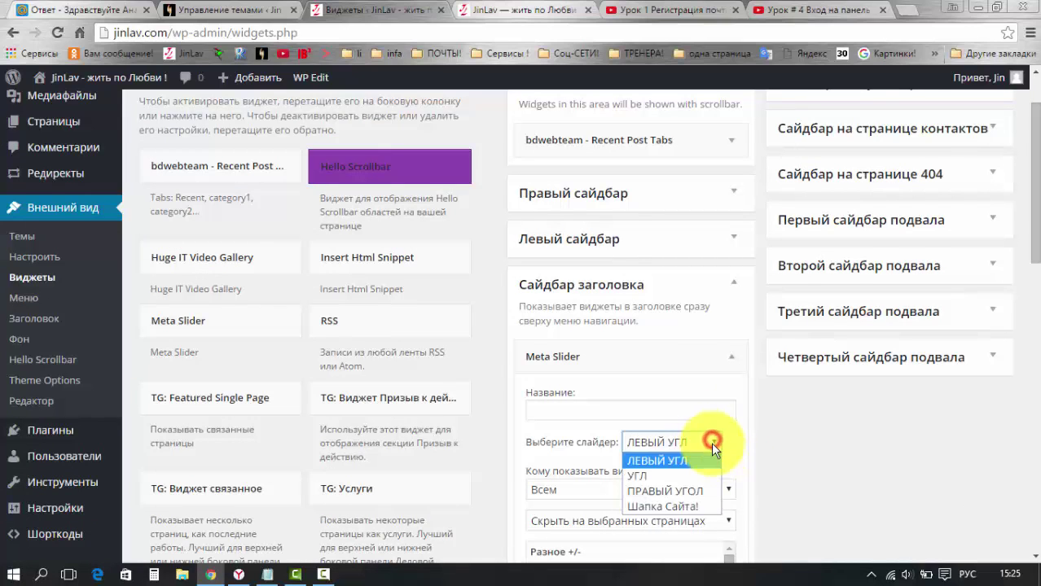
{"action": "left_click", "coordinate": [686, 500]}
{"action": "scroll", "coordinate": [807, 423], "scroll_direction": "down", "scroll_amount": 3}
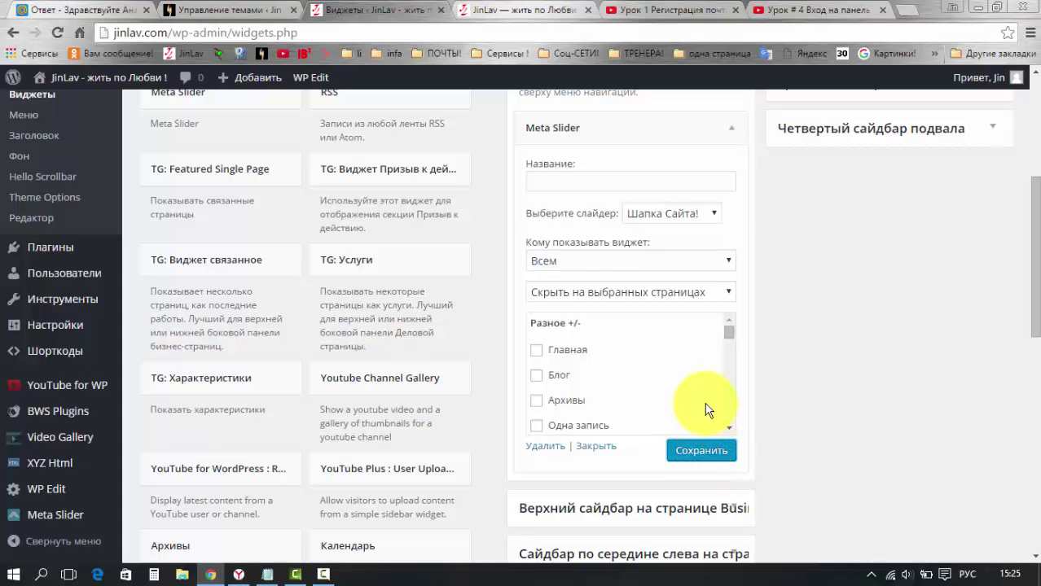
{"action": "scroll", "coordinate": [711, 393], "scroll_direction": "up", "scroll_amount": 1}
{"action": "scroll", "coordinate": [697, 381], "scroll_direction": "down", "scroll_amount": 1}
{"action": "scroll", "coordinate": [662, 402], "scroll_direction": "down", "scroll_amount": 2}
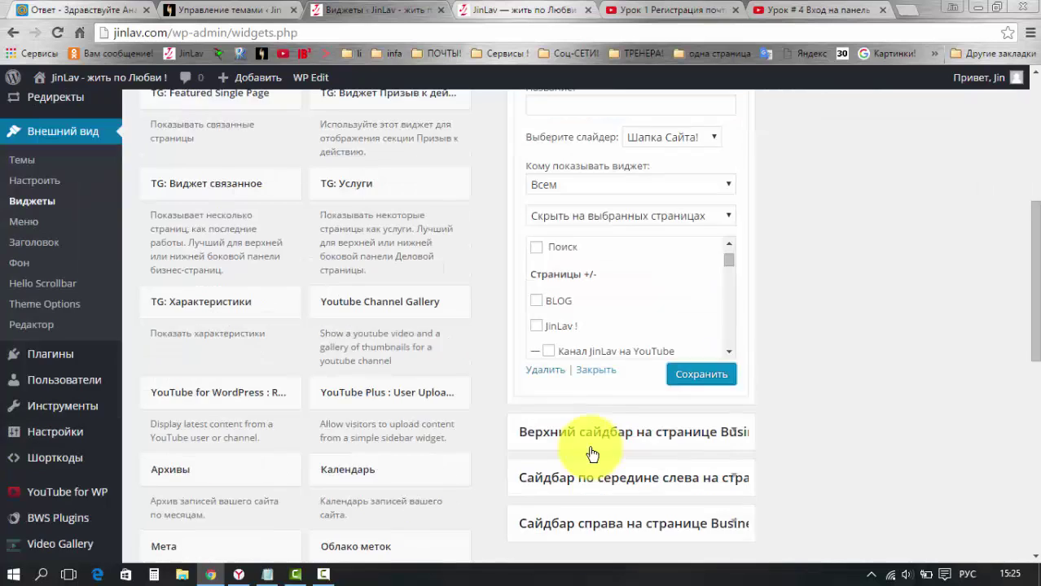
{"action": "scroll", "coordinate": [662, 402], "scroll_direction": "up", "scroll_amount": 5}
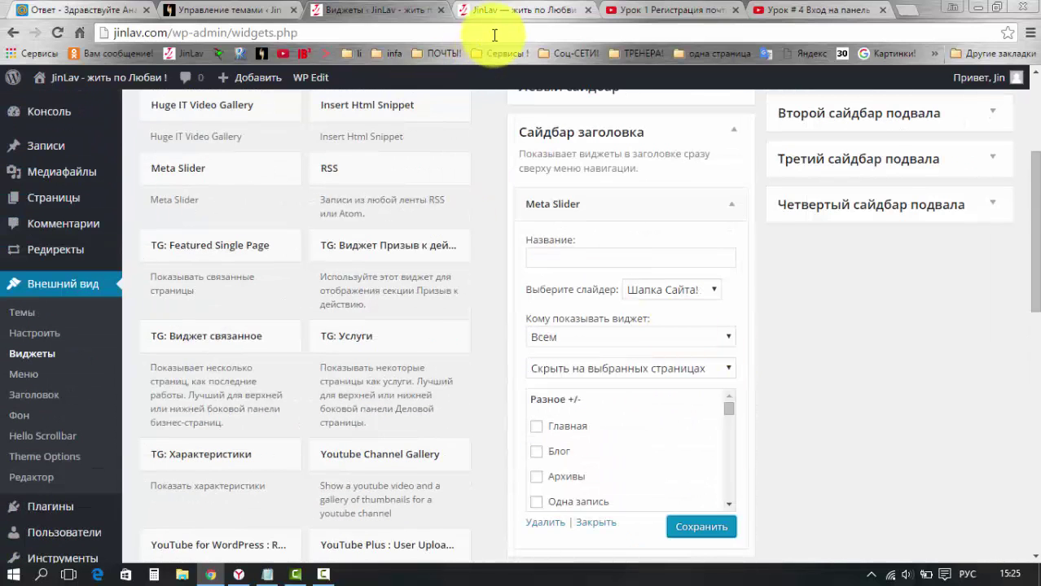
Reload the live home page and check the slider shown in its header area
{"action": "left_click", "coordinate": [497, 11]}
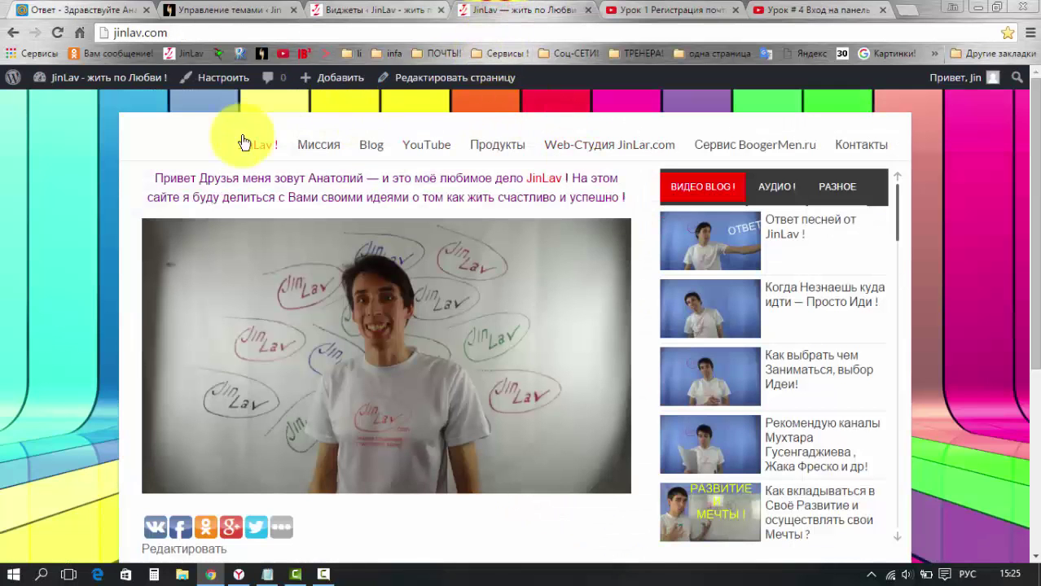
{"action": "left_click", "coordinate": [57, 33]}
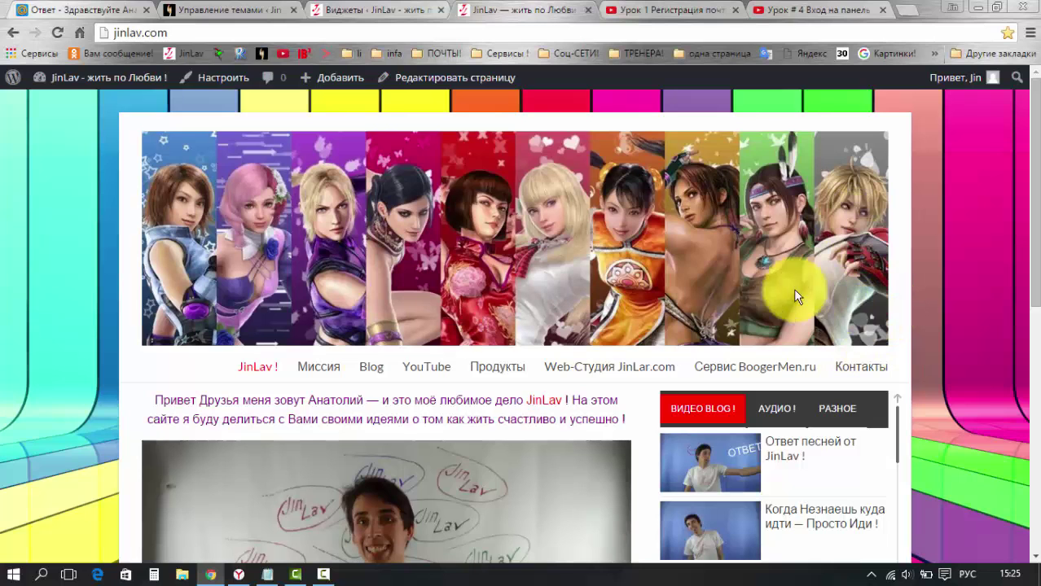
{"action": "left_click", "coordinate": [359, 10]}
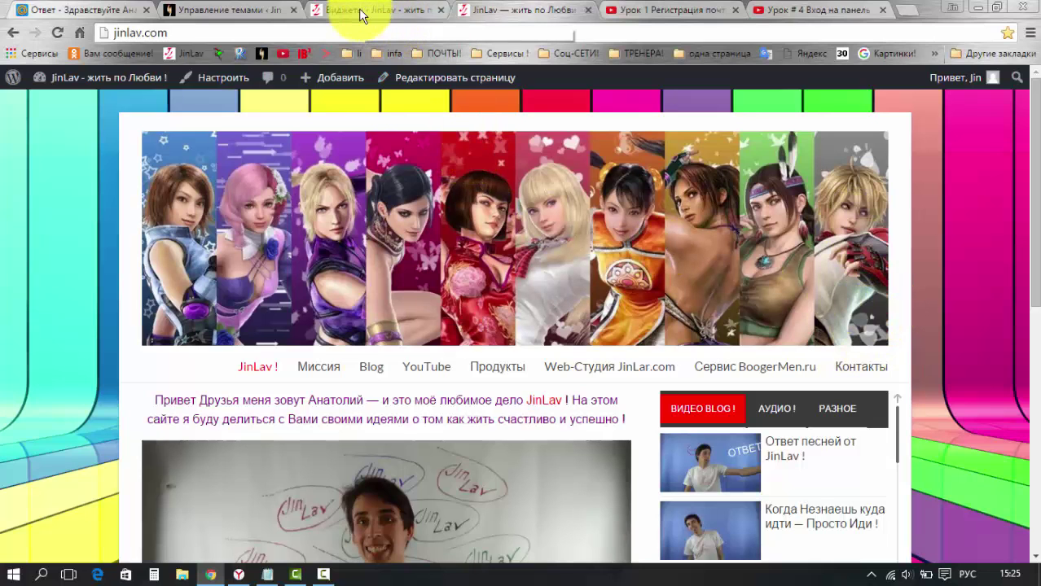
{"action": "left_click", "coordinate": [485, 11]}
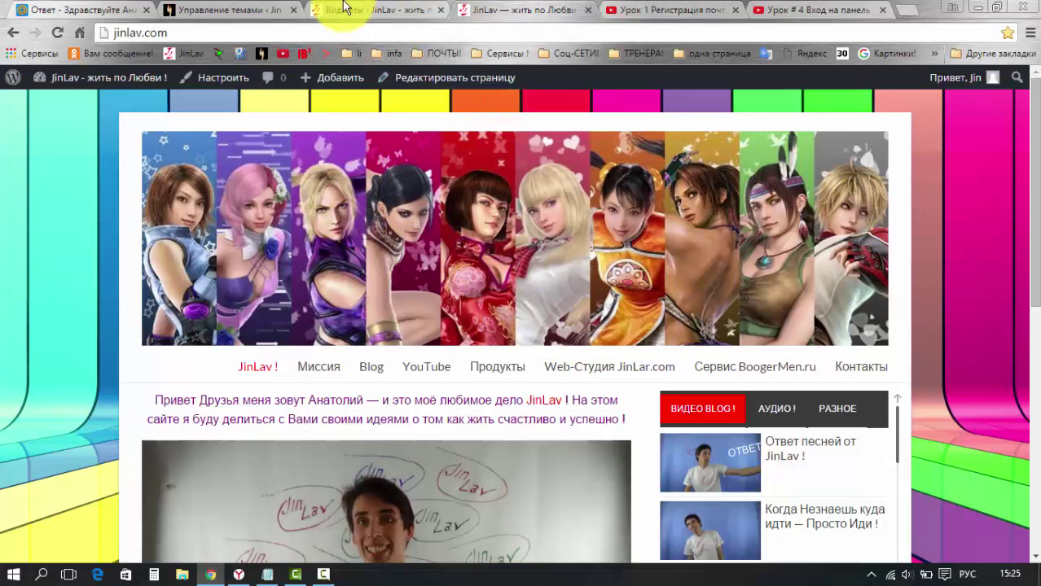
Add the blue water-drop image elitefon.ru_5840 as a second slide of Шапка Сайта, save, and reload the live home page
{"action": "left_click", "coordinate": [344, 9]}
{"action": "scroll", "coordinate": [69, 415], "scroll_direction": "down", "scroll_amount": 4}
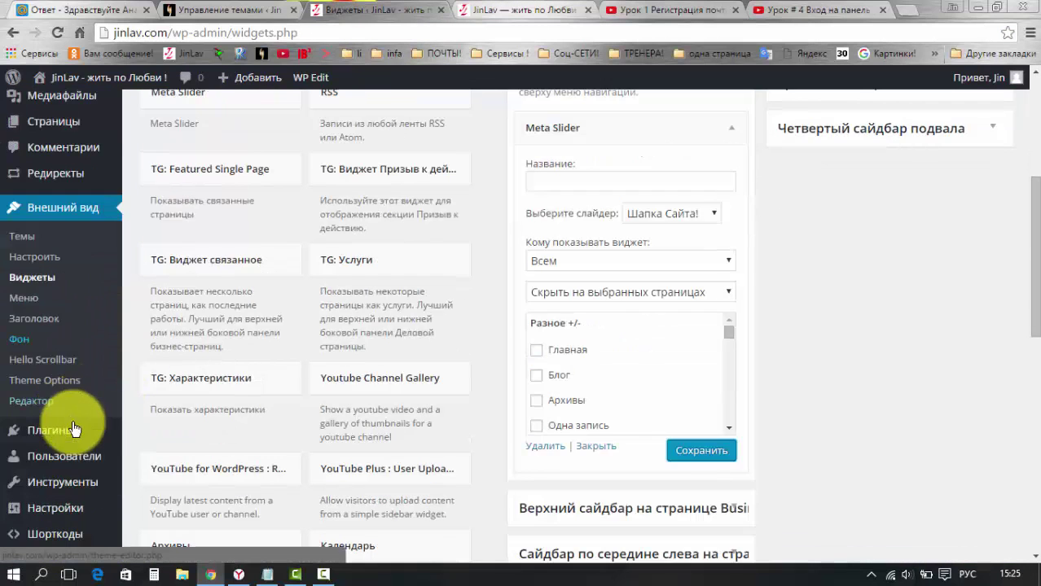
{"action": "mouse_move", "coordinate": [46, 518]}
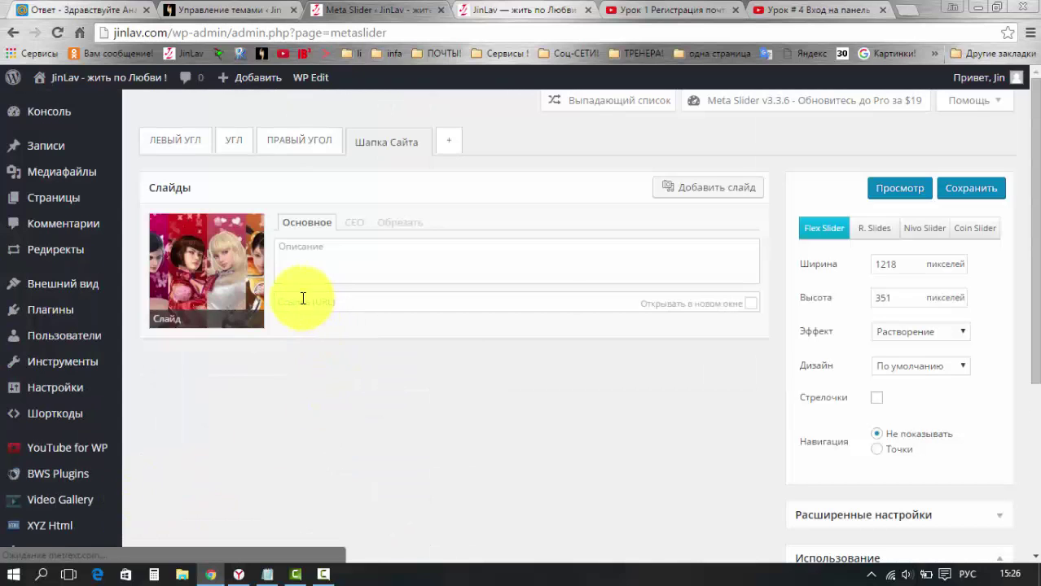
{"action": "left_click", "coordinate": [694, 187]}
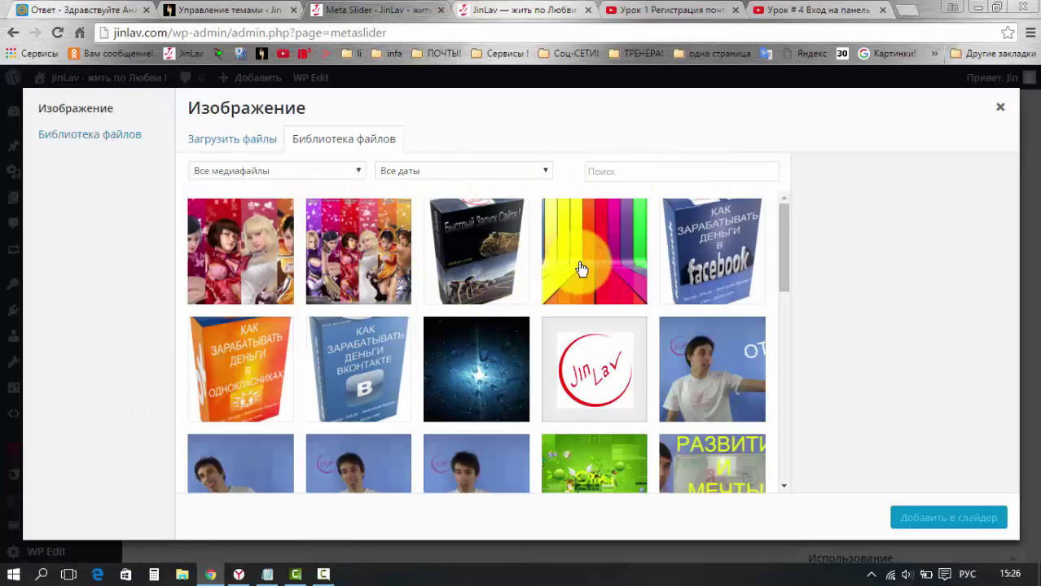
{"action": "left_click", "coordinate": [501, 337]}
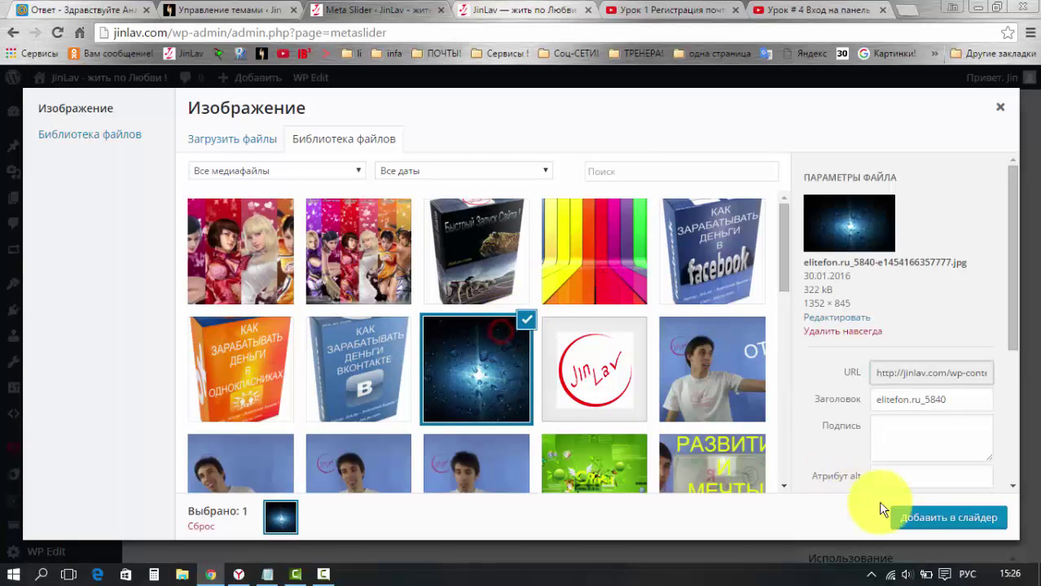
{"action": "left_click", "coordinate": [923, 519]}
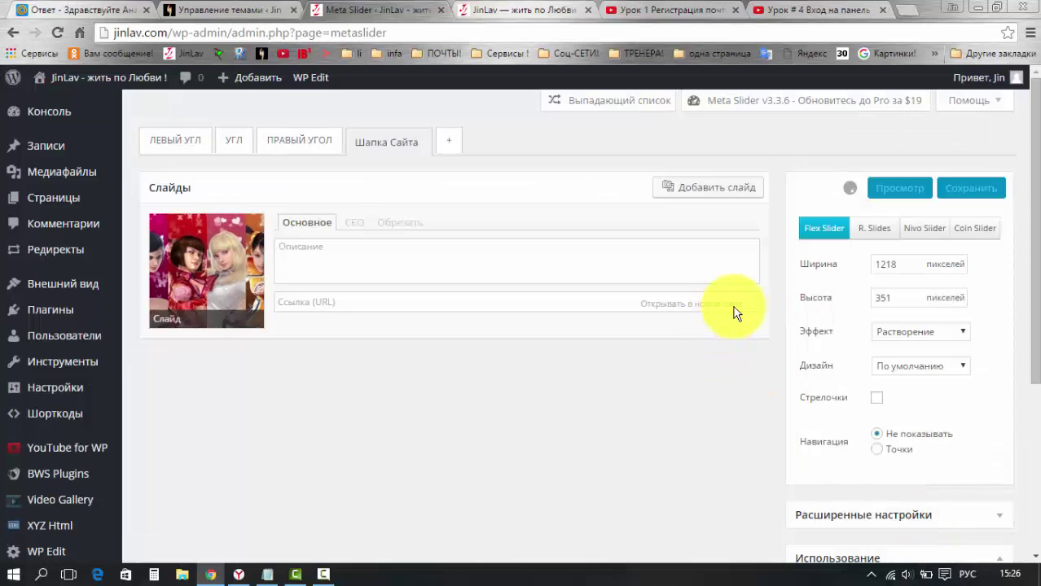
{"action": "left_click", "coordinate": [965, 188]}
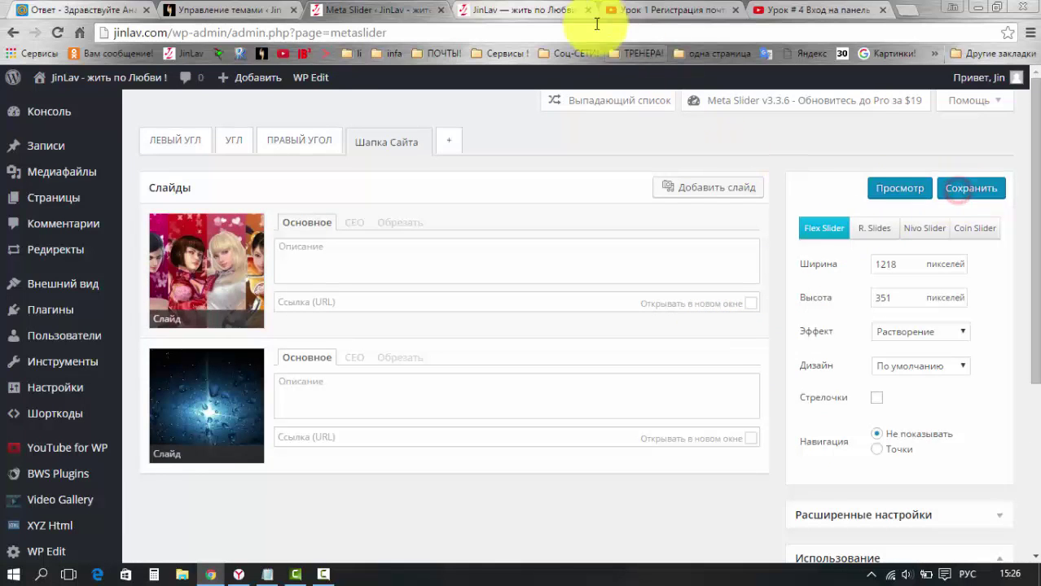
{"action": "left_click", "coordinate": [538, 12]}
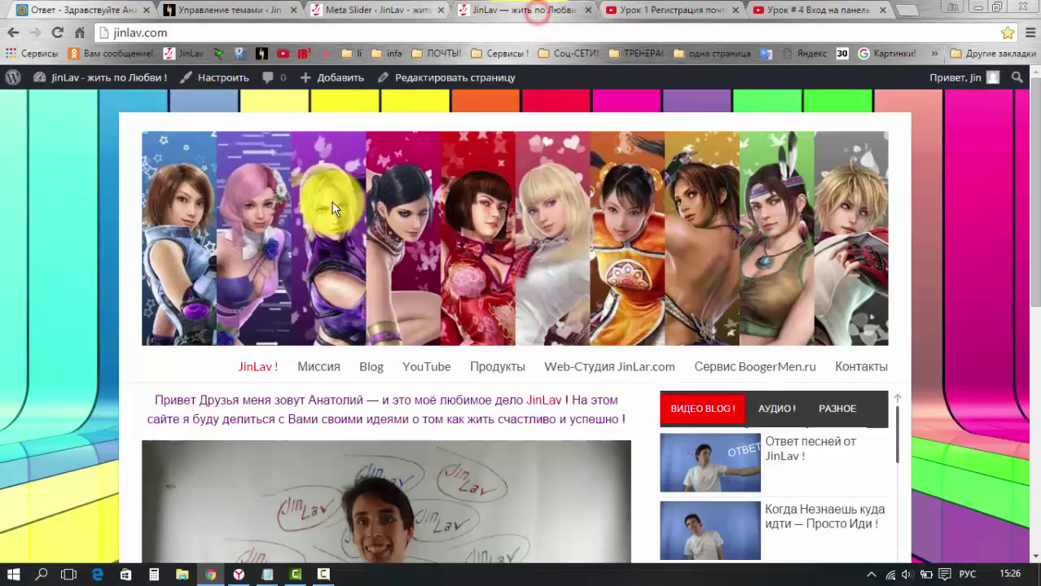
{"action": "left_click", "coordinate": [56, 33]}
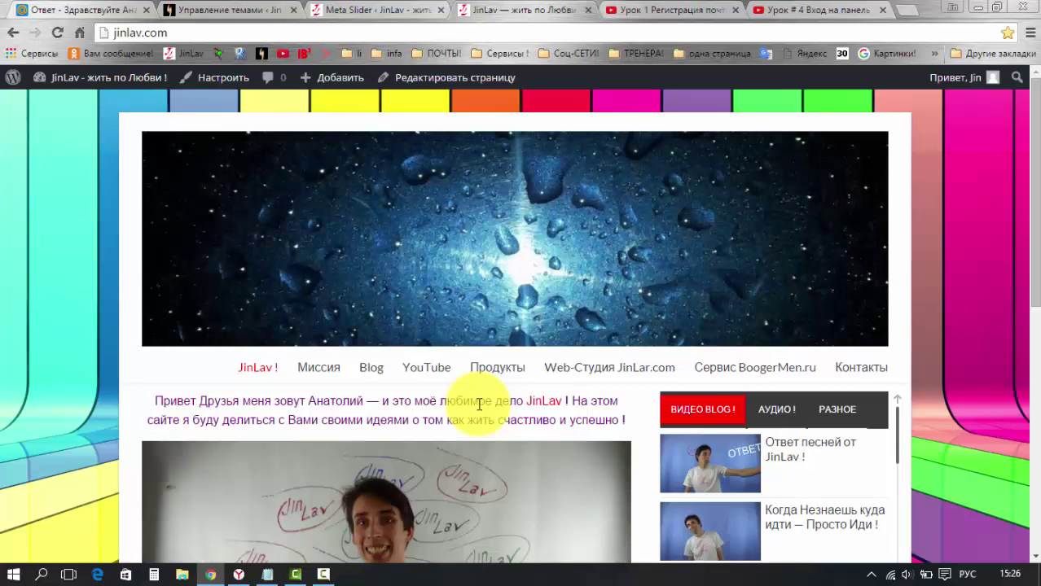
Enable Стрелочки for the Шапка Сайта slider and save it
{"action": "left_click", "coordinate": [325, 9]}
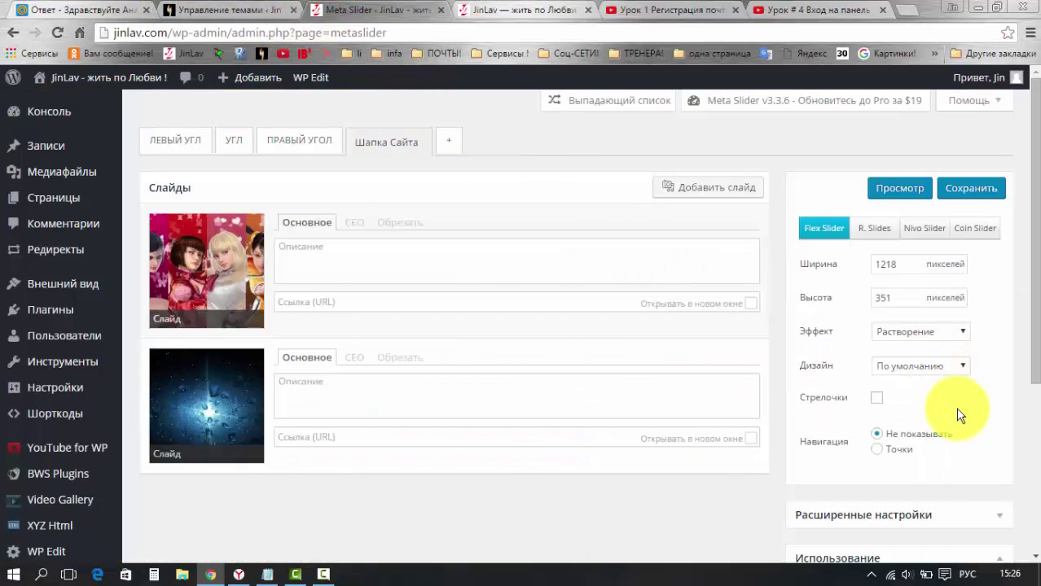
{"action": "left_click", "coordinate": [877, 398]}
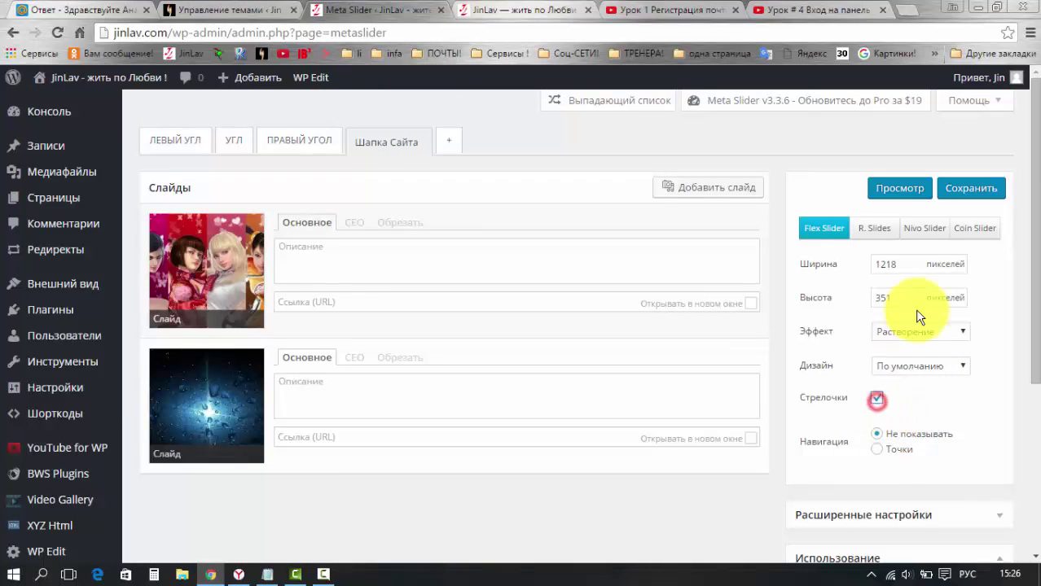
{"action": "left_click", "coordinate": [992, 191]}
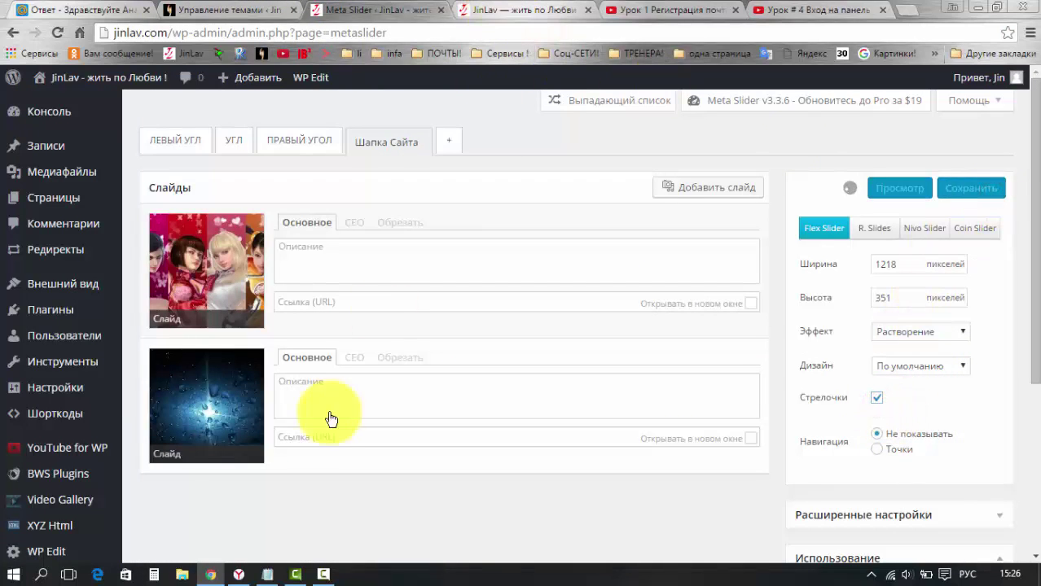
{"action": "left_click", "coordinate": [283, 438]}
{"action": "left_click", "coordinate": [298, 300]}
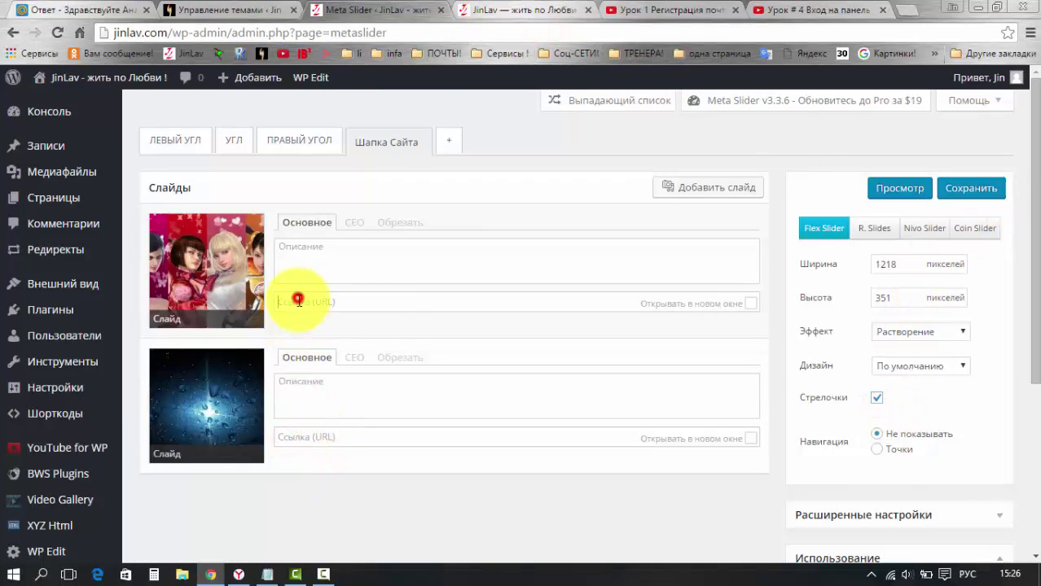
{"action": "left_click", "coordinate": [297, 438]}
Reload the live home page and examine the header slider's arrows and slide changes
{"action": "left_click", "coordinate": [496, 8]}
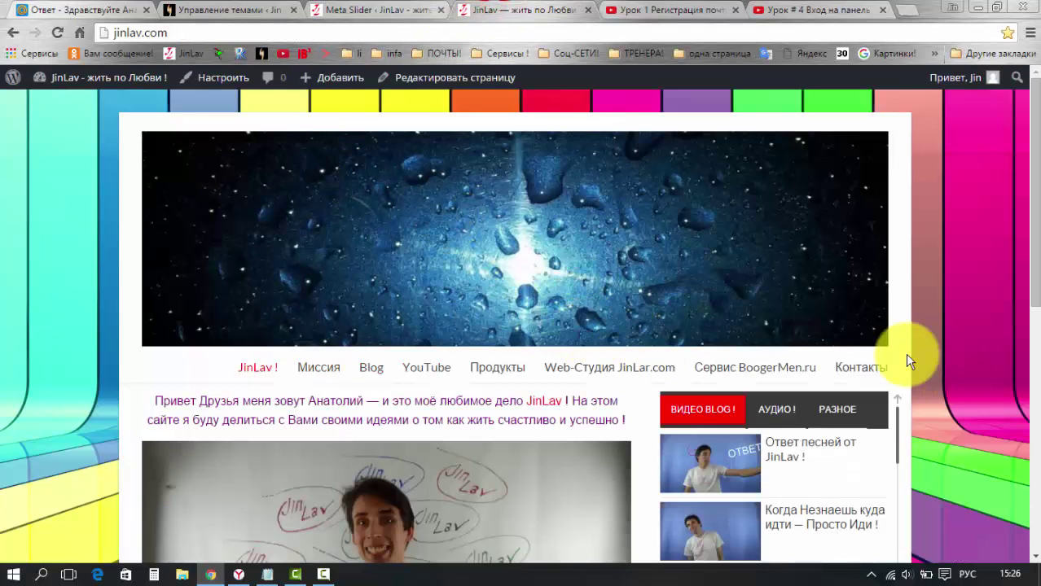
{"action": "left_click", "coordinate": [57, 32]}
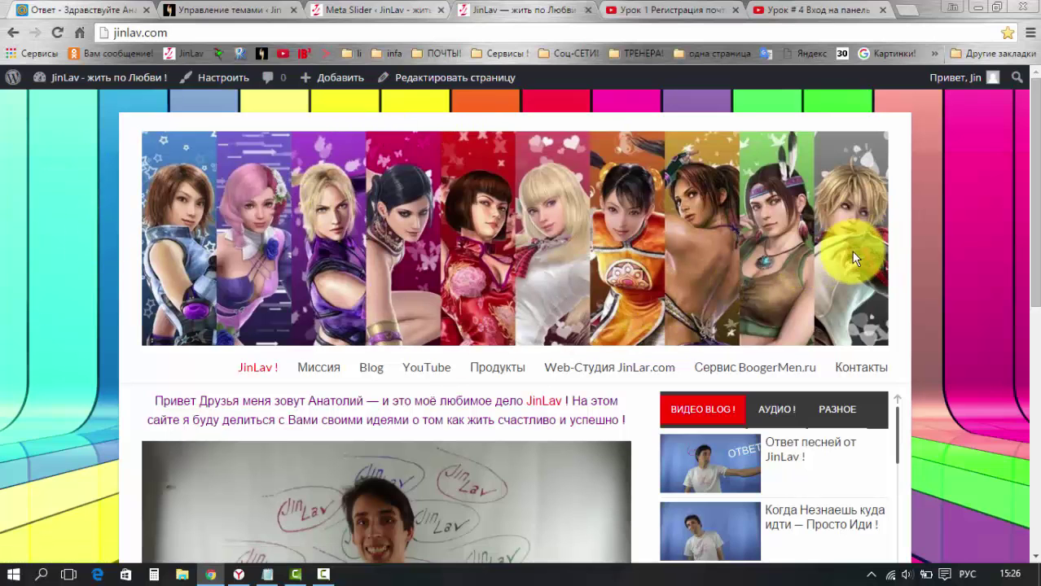
{"action": "left_click", "coordinate": [539, 255]}
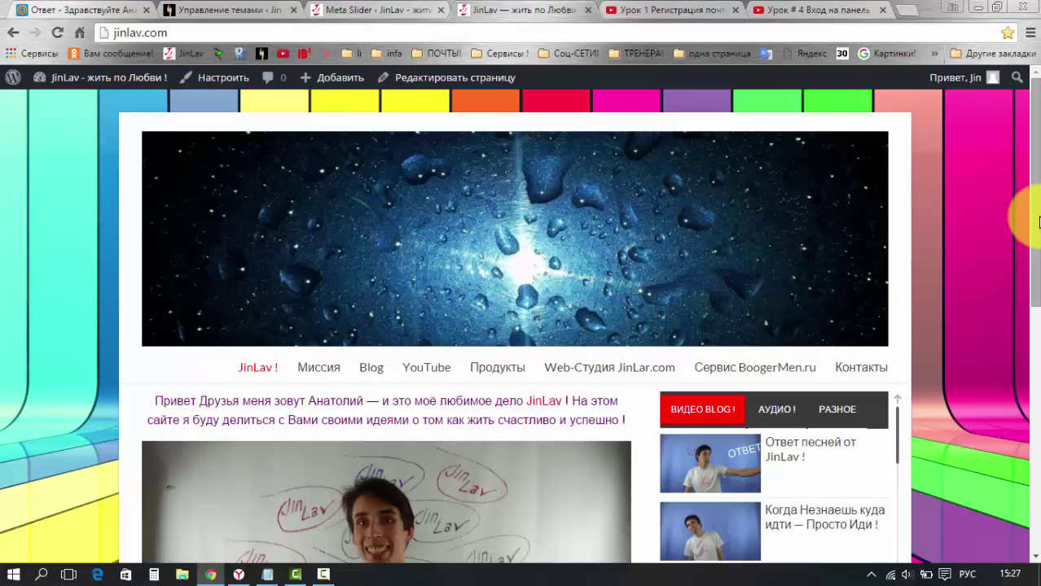
{"action": "scroll", "coordinate": [1034, 216], "scroll_direction": "down", "scroll_amount": 1}
{"action": "scroll", "coordinate": [1036, 203], "scroll_direction": "up", "scroll_amount": 1}
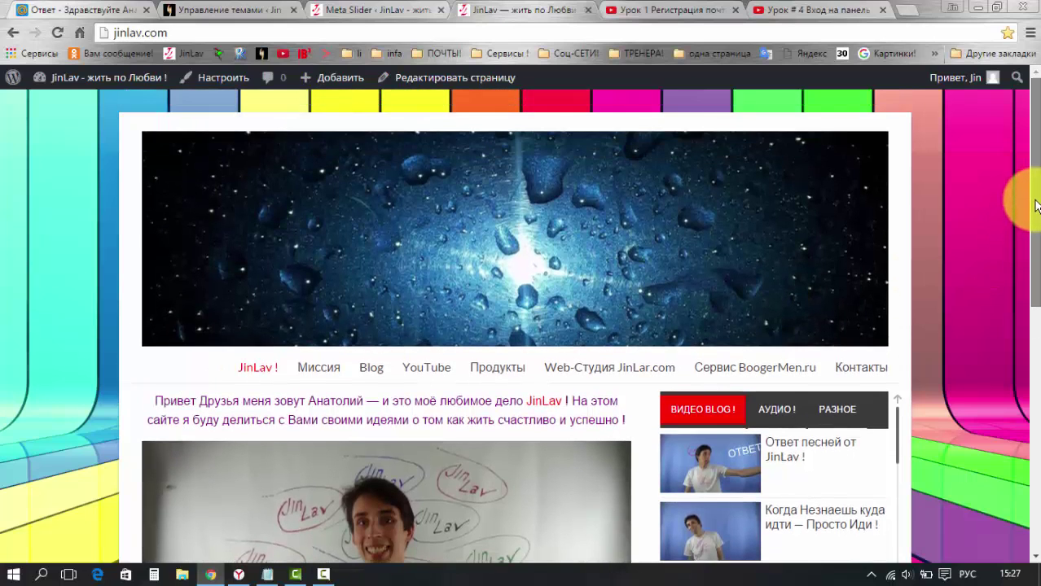
{"action": "scroll", "coordinate": [1025, 233], "scroll_direction": "down", "scroll_amount": 1}
{"action": "scroll", "coordinate": [1018, 244], "scroll_direction": "down", "scroll_amount": 1}
{"action": "scroll", "coordinate": [1016, 240], "scroll_direction": "up", "scroll_amount": 1}
{"action": "scroll", "coordinate": [1028, 212], "scroll_direction": "down", "scroll_amount": 1}
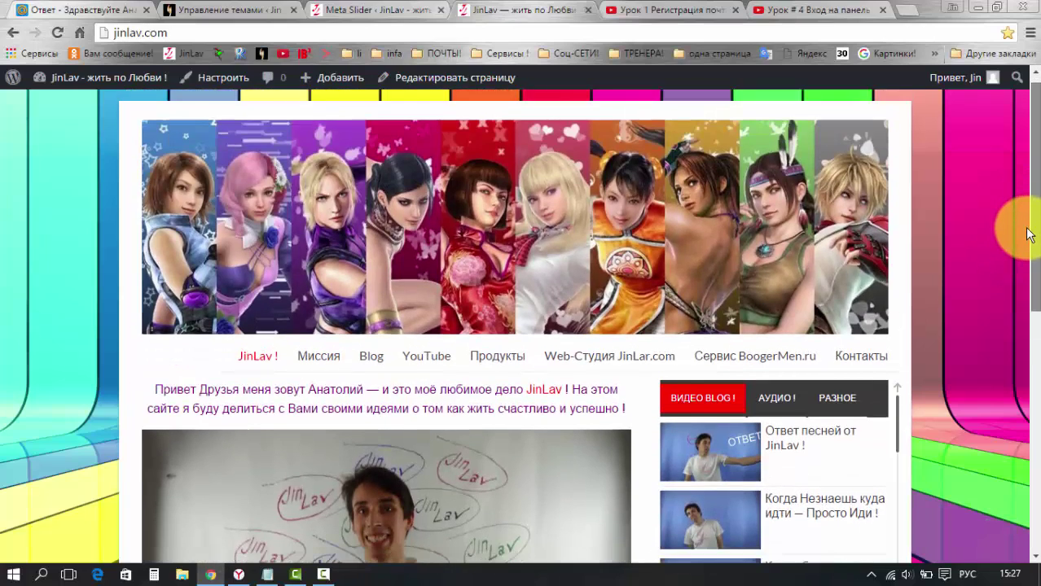
{"action": "scroll", "coordinate": [1028, 234], "scroll_direction": "down", "scroll_amount": 1}
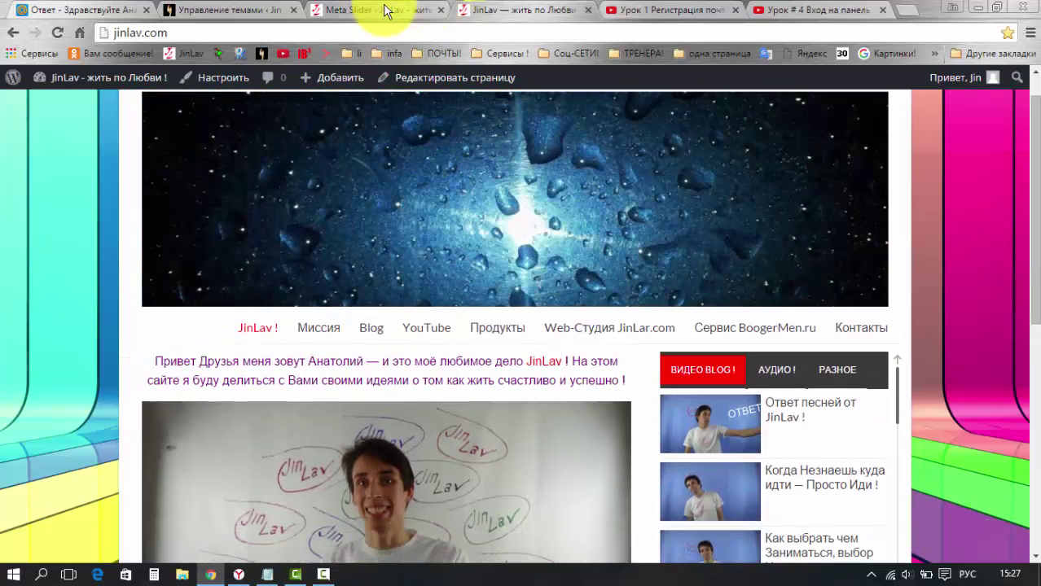
Return to the site's admin area and open the list of installed plugins
{"action": "left_click", "coordinate": [385, 10]}
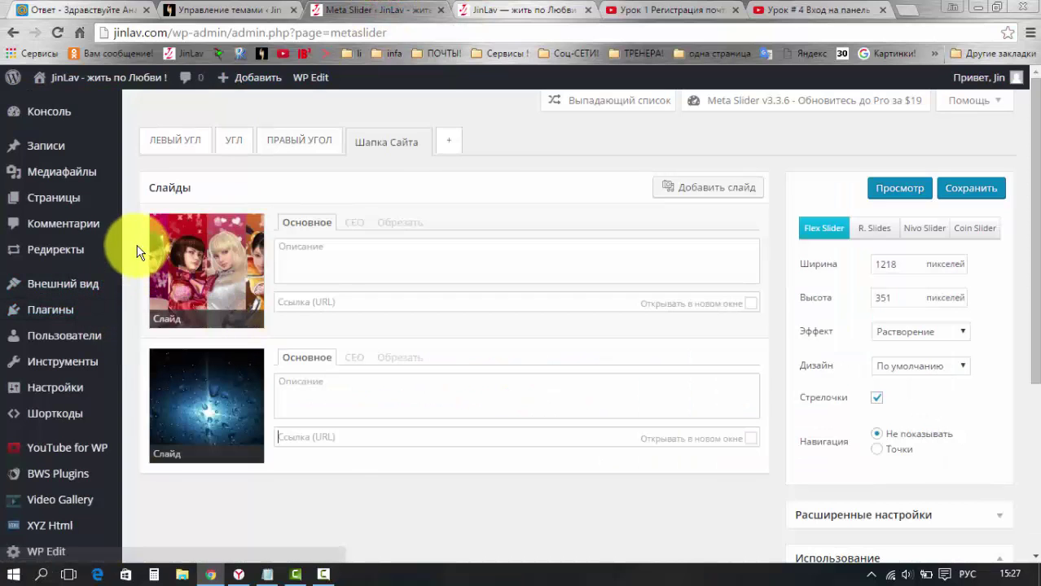
{"action": "scroll", "coordinate": [124, 278], "scroll_direction": "down", "scroll_amount": 1}
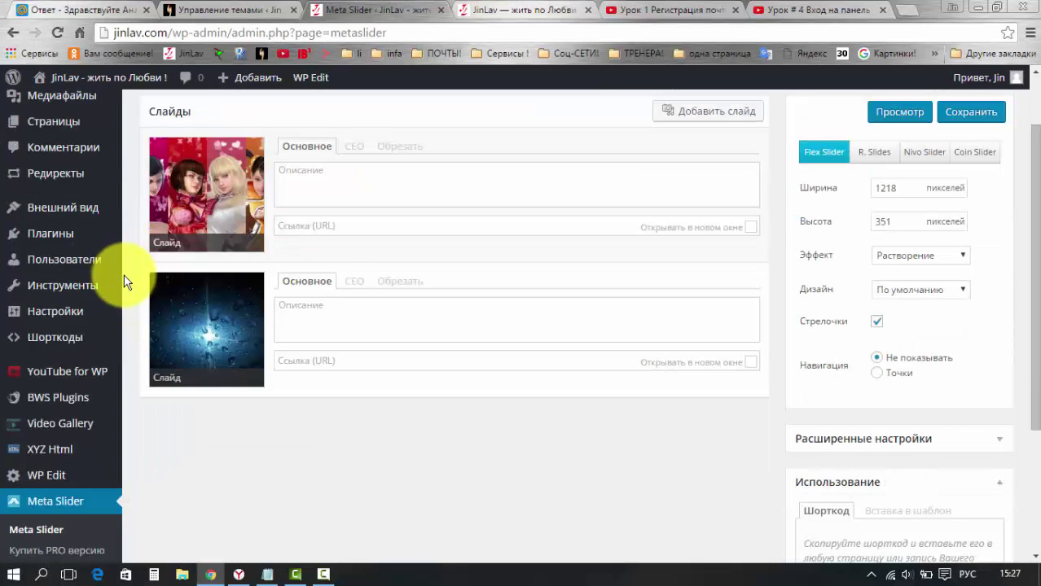
{"action": "mouse_move", "coordinate": [74, 224]}
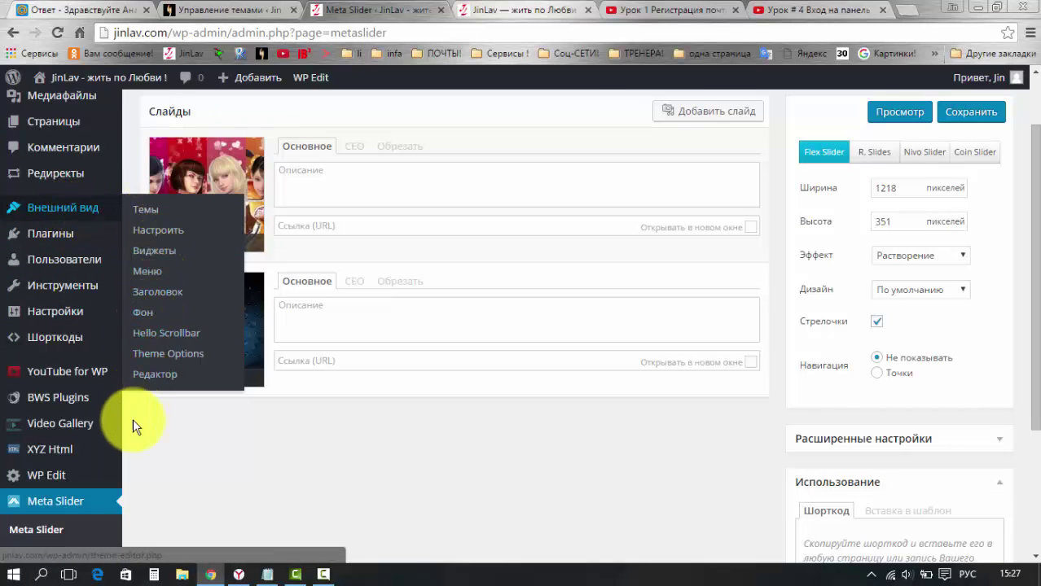
{"action": "scroll", "coordinate": [134, 444], "scroll_direction": "up", "scroll_amount": 1}
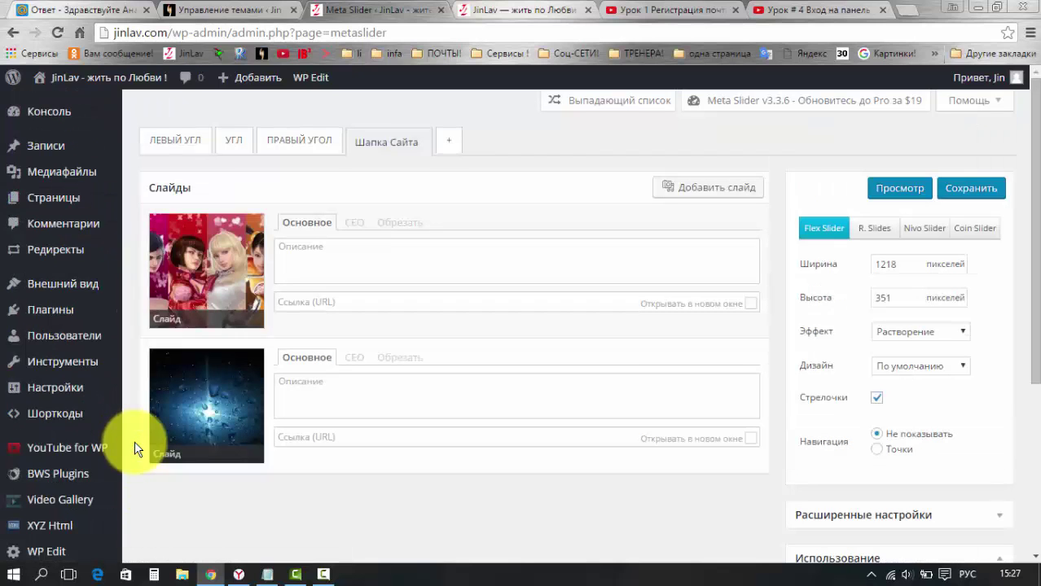
{"action": "scroll", "coordinate": [135, 448], "scroll_direction": "down", "scroll_amount": 1}
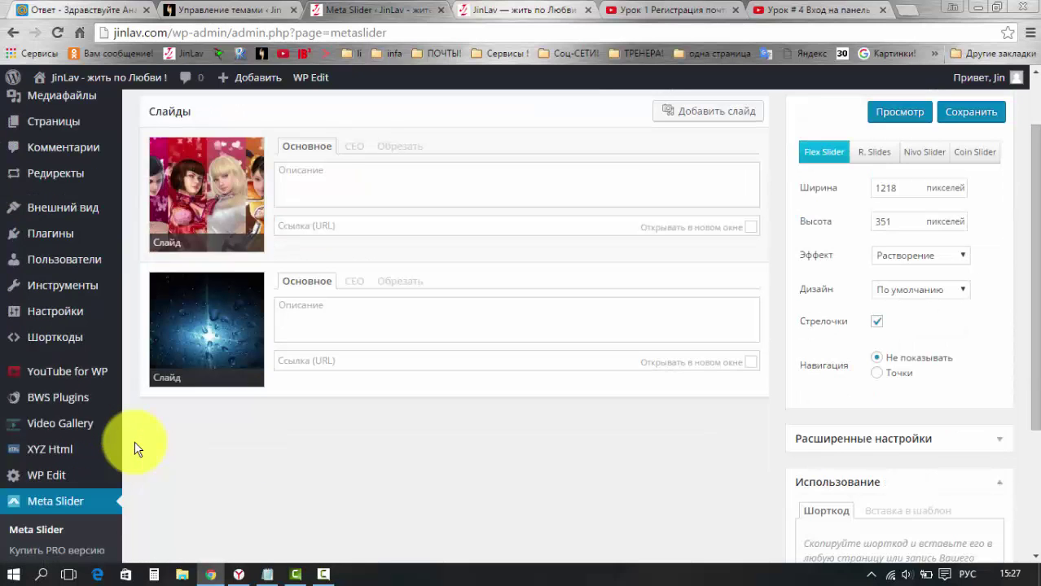
{"action": "scroll", "coordinate": [130, 432], "scroll_direction": "up", "scroll_amount": 1}
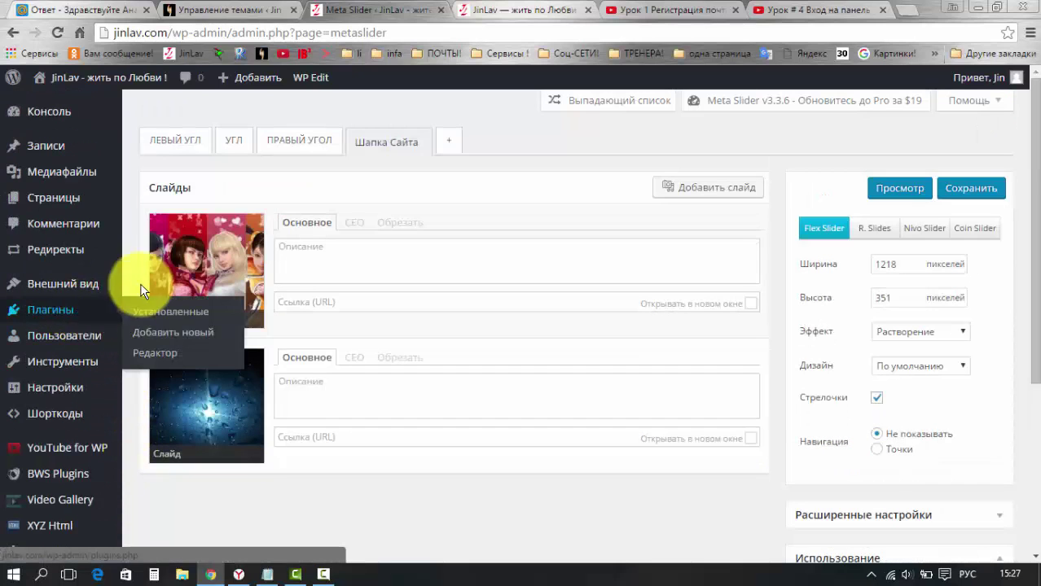
{"action": "mouse_move", "coordinate": [63, 315]}
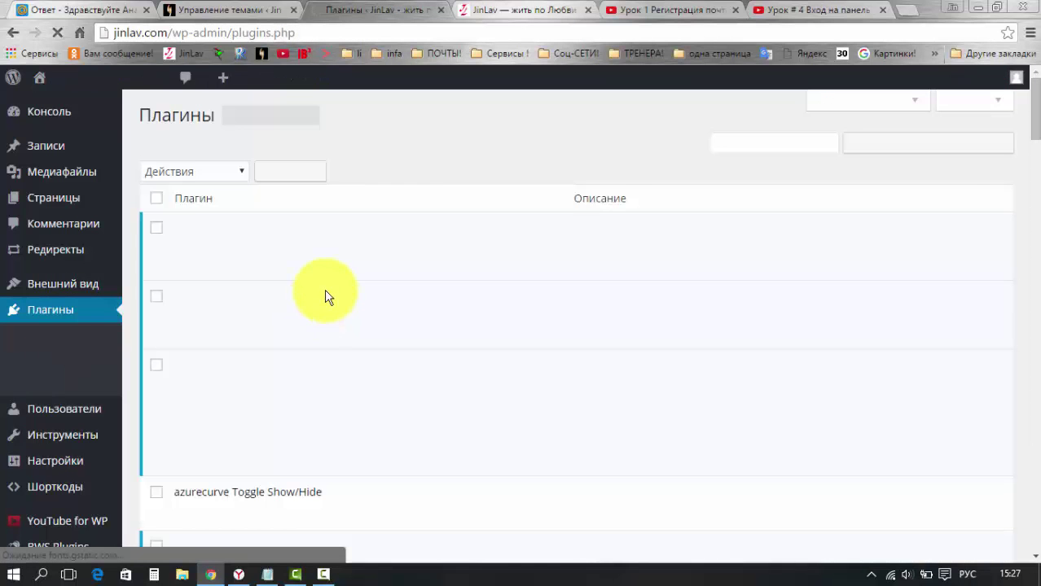
Examine the full list of installed plugins from the first entry to the last and return to its beginning
{"action": "scroll", "coordinate": [407, 342], "scroll_direction": "down", "scroll_amount": 5}
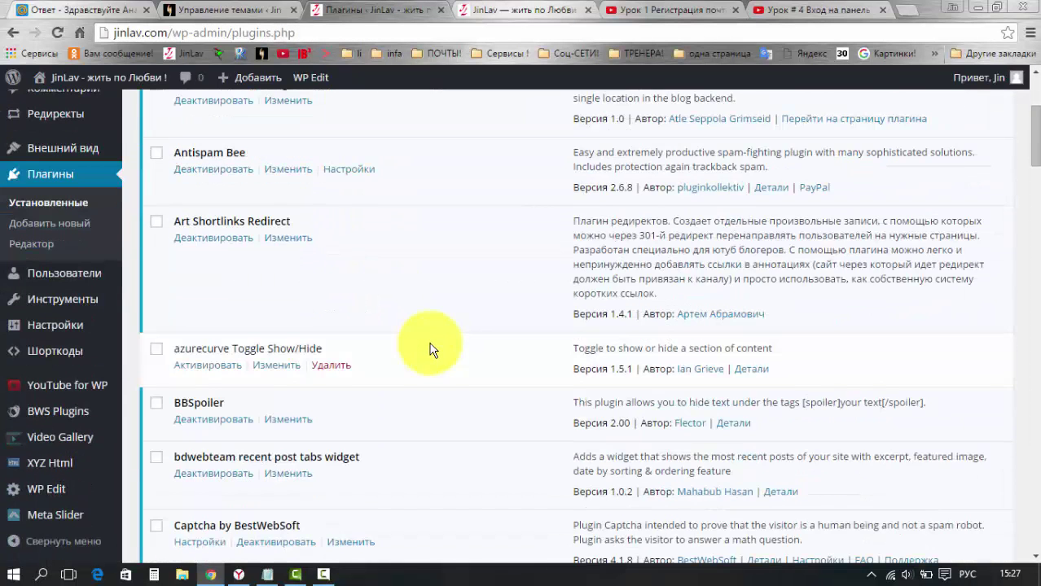
{"action": "scroll", "coordinate": [448, 335], "scroll_direction": "down", "scroll_amount": 5}
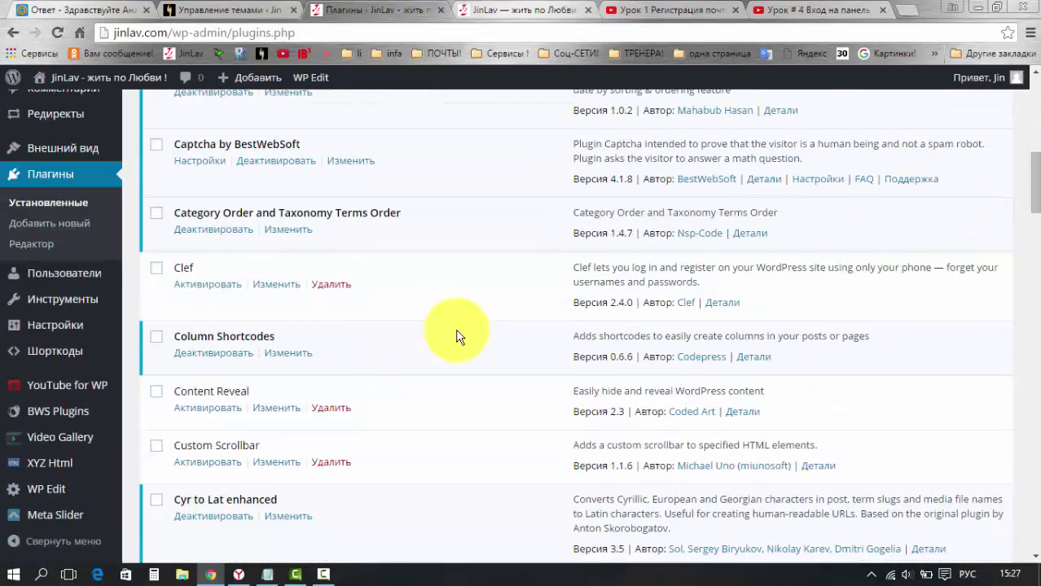
{"action": "scroll", "coordinate": [460, 335], "scroll_direction": "down", "scroll_amount": 5}
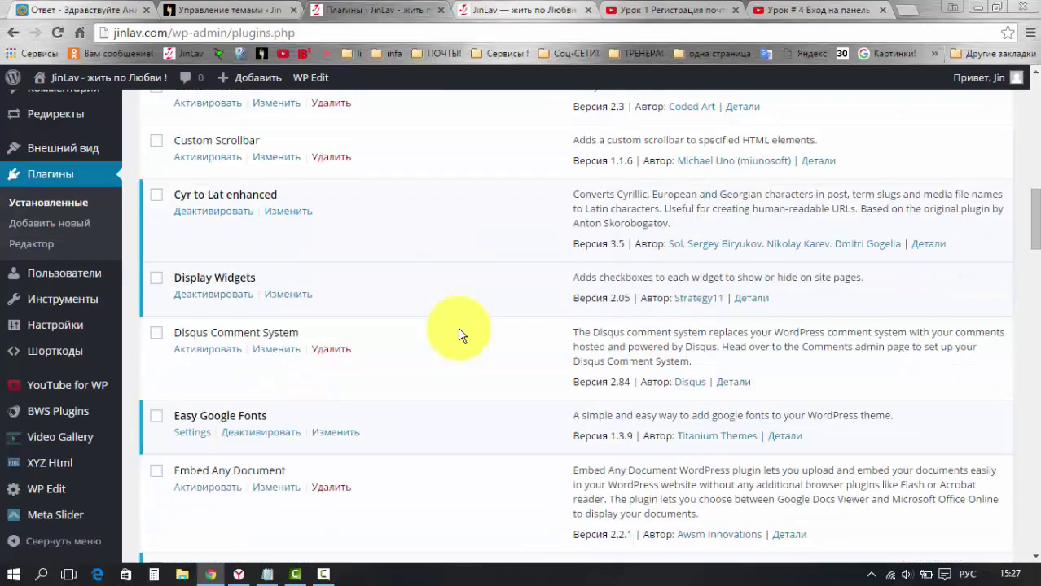
{"action": "scroll", "coordinate": [460, 334], "scroll_direction": "down", "scroll_amount": 4}
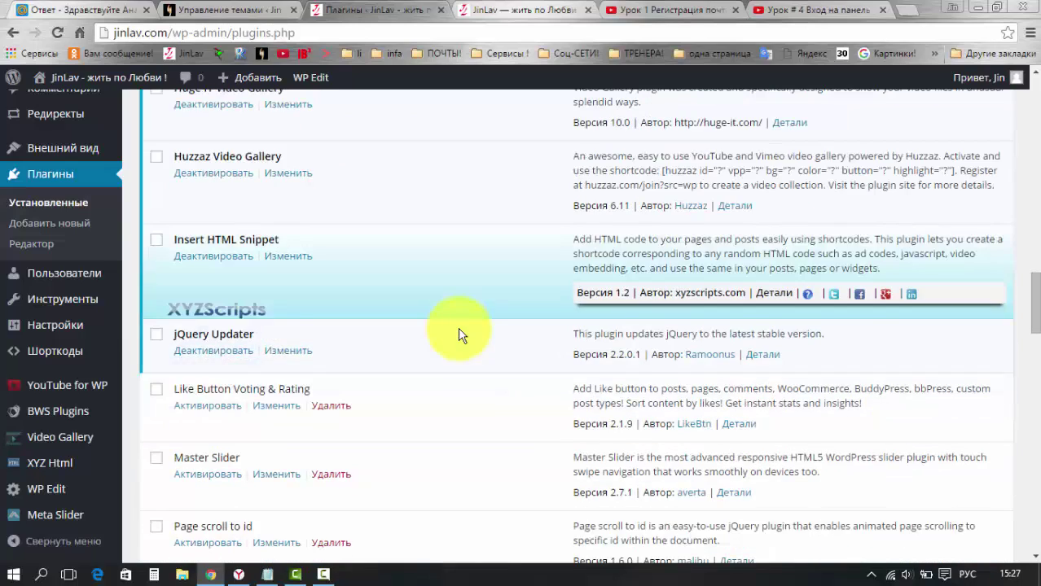
{"action": "scroll", "coordinate": [460, 335], "scroll_direction": "down", "scroll_amount": 5}
{"action": "scroll", "coordinate": [460, 334], "scroll_direction": "down", "scroll_amount": 4}
{"action": "scroll", "coordinate": [463, 334], "scroll_direction": "down", "scroll_amount": 1}
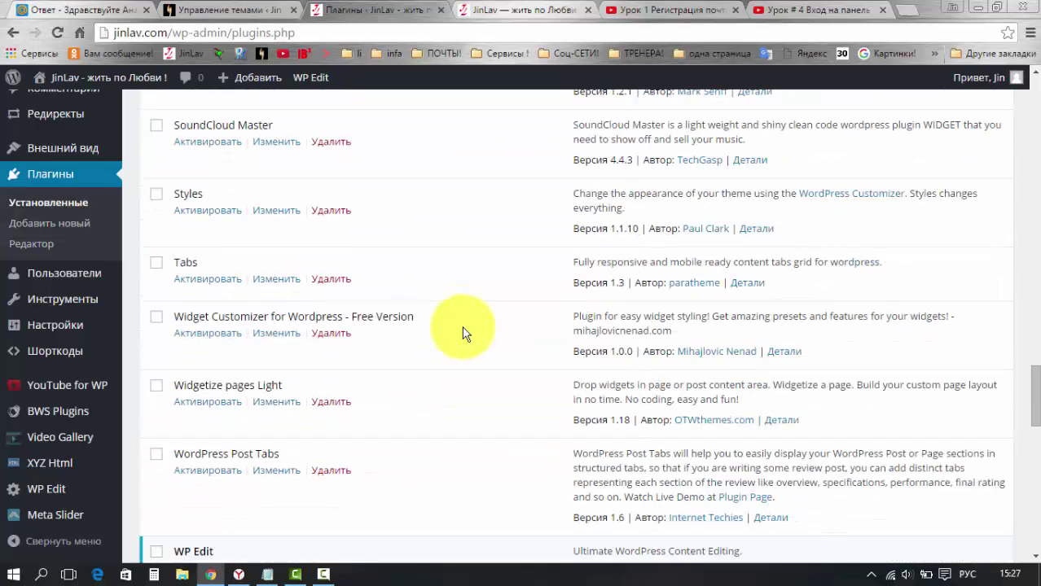
{"action": "scroll", "coordinate": [462, 332], "scroll_direction": "down", "scroll_amount": 5}
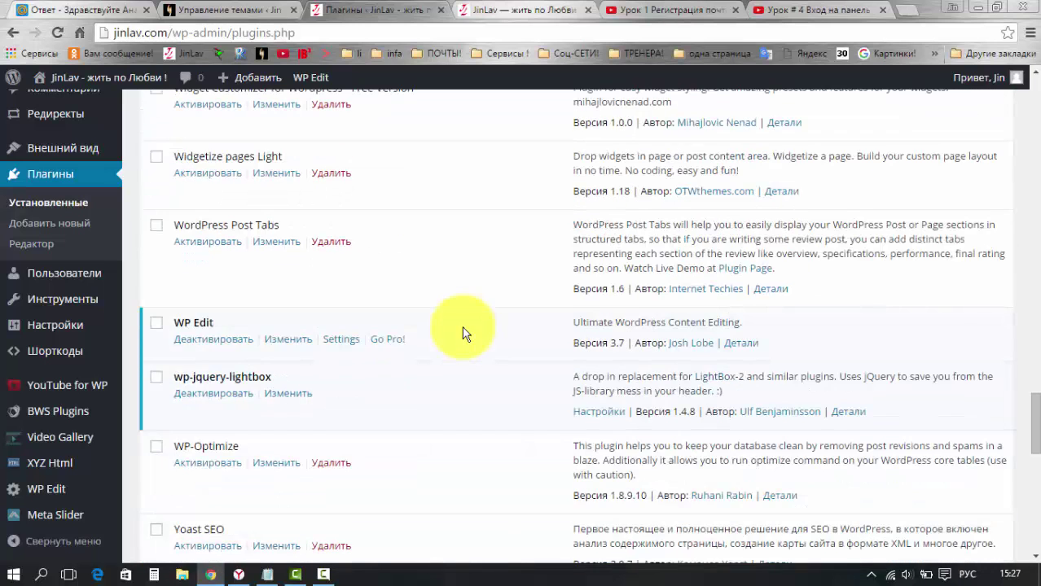
{"action": "scroll", "coordinate": [462, 332], "scroll_direction": "down", "scroll_amount": 2}
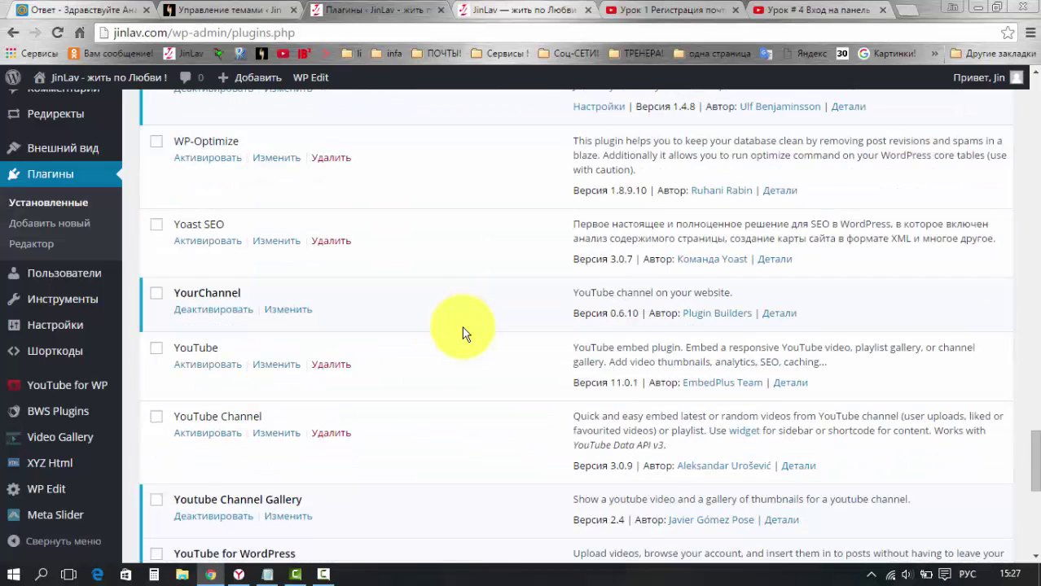
{"action": "scroll", "coordinate": [462, 332], "scroll_direction": "down", "scroll_amount": 3}
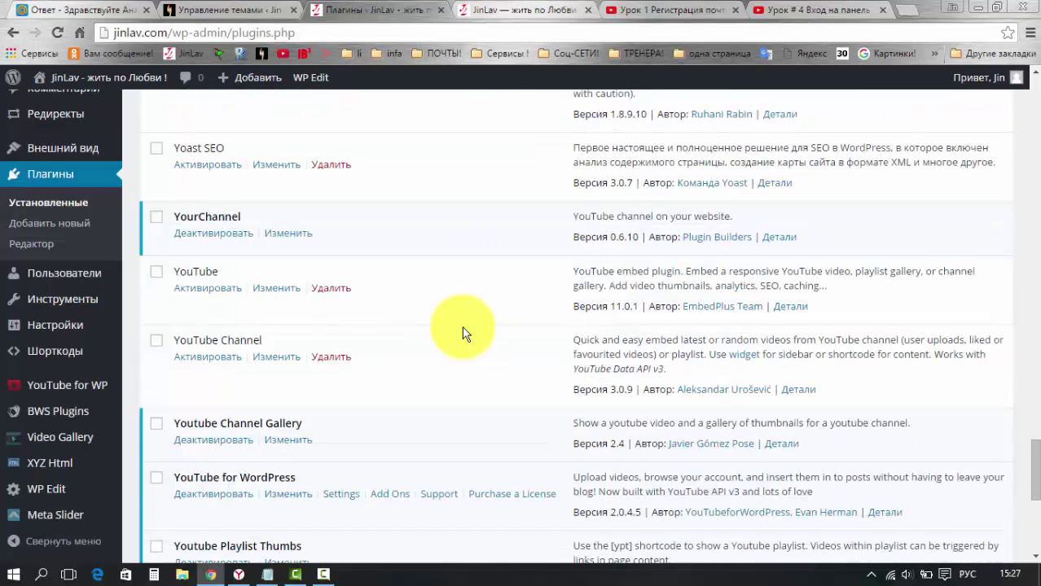
{"action": "scroll", "coordinate": [462, 334], "scroll_direction": "down", "scroll_amount": 1}
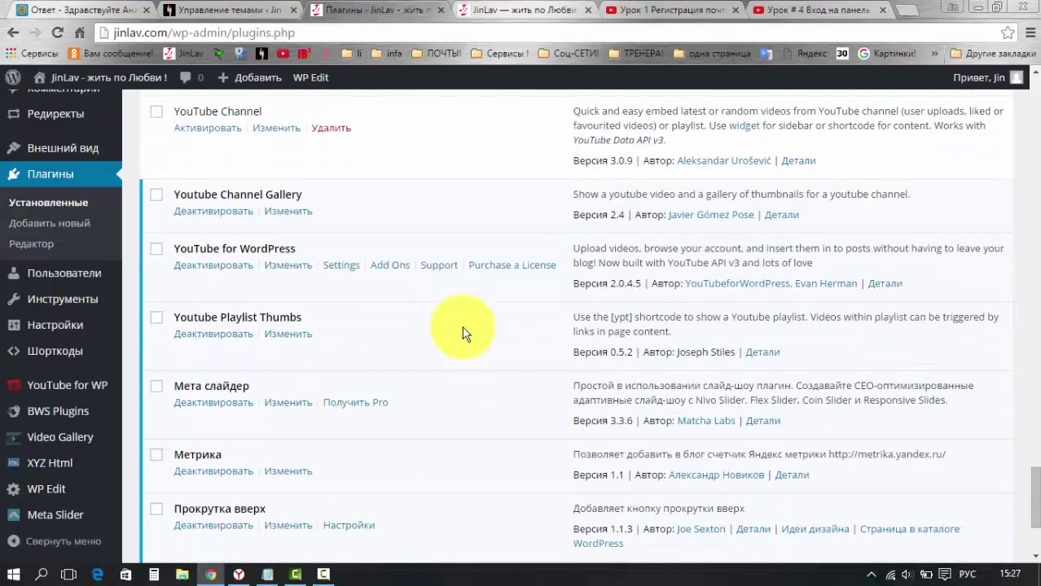
{"action": "scroll", "coordinate": [462, 333], "scroll_direction": "down", "scroll_amount": 1}
{"action": "scroll", "coordinate": [462, 333], "scroll_direction": "down", "scroll_amount": 1}
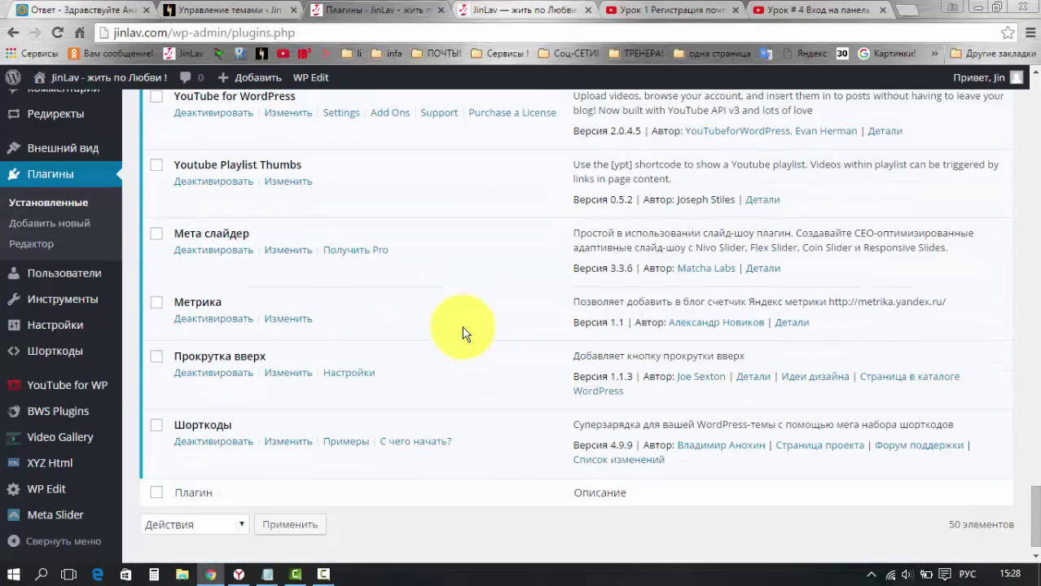
{"action": "scroll", "coordinate": [462, 333], "scroll_direction": "down", "scroll_amount": 1}
{"action": "scroll", "coordinate": [462, 334], "scroll_direction": "up", "scroll_amount": 8}
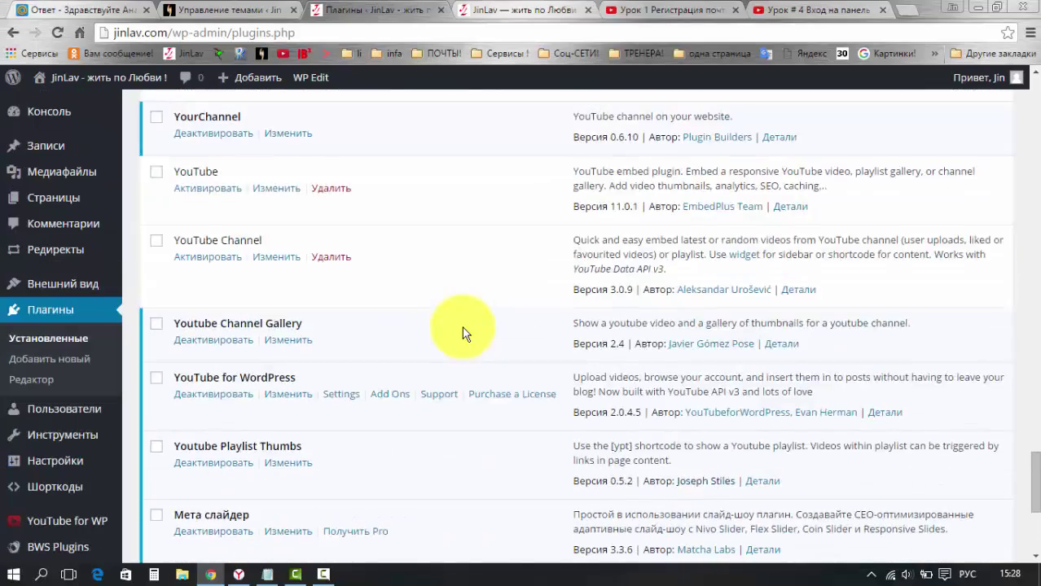
{"action": "scroll", "coordinate": [462, 333], "scroll_direction": "up", "scroll_amount": 8}
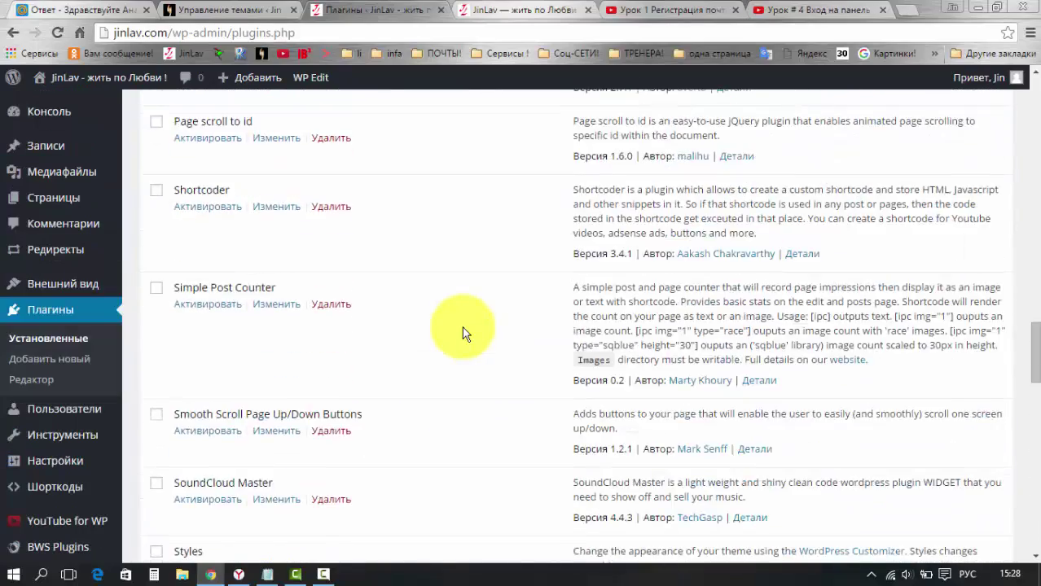
{"action": "scroll", "coordinate": [462, 334], "scroll_direction": "up", "scroll_amount": 8}
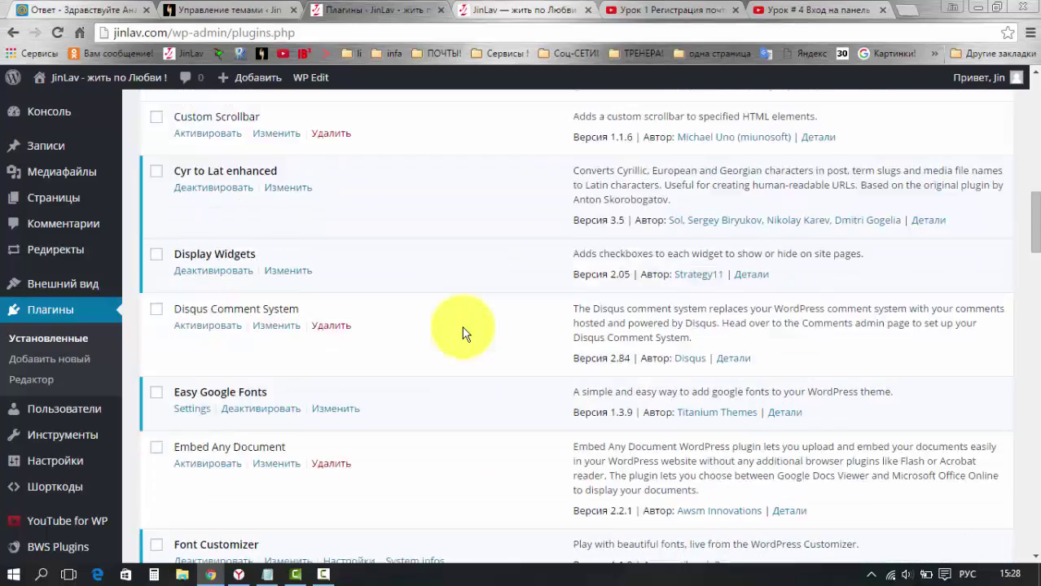
{"action": "scroll", "coordinate": [462, 333], "scroll_direction": "up", "scroll_amount": 8}
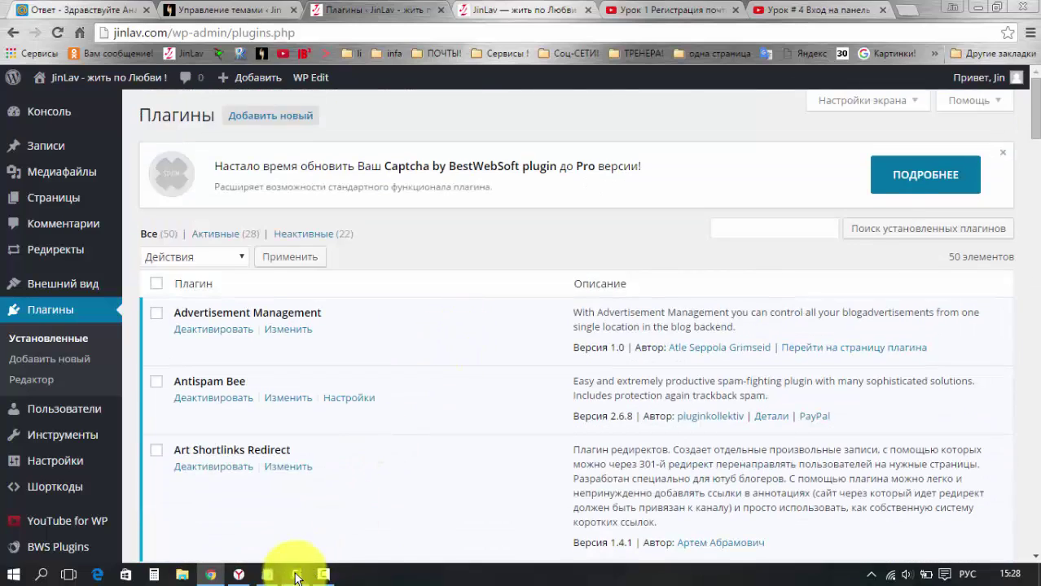
{"action": "left_click", "coordinate": [321, 575]}
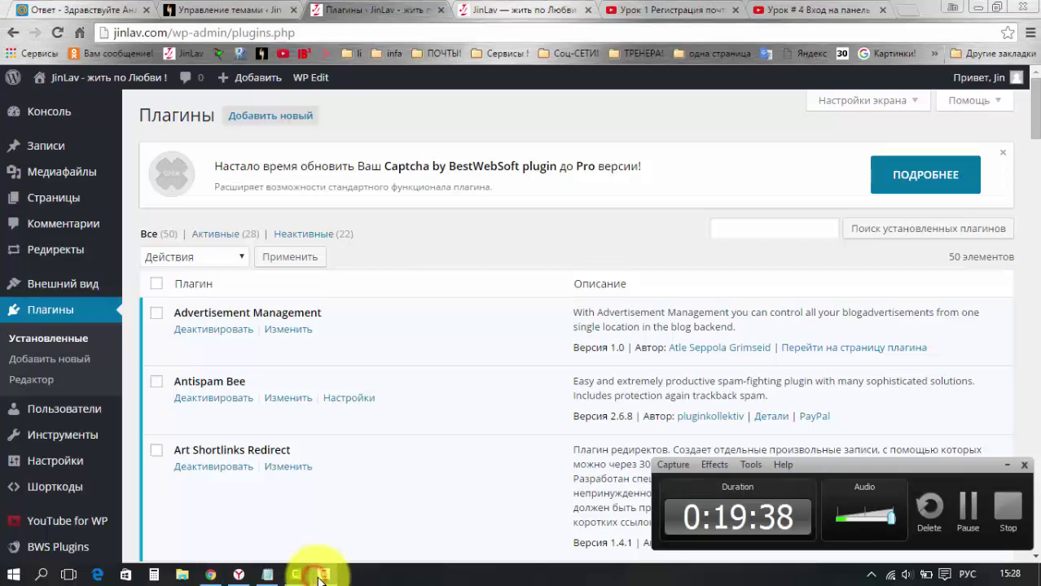
{"action": "left_click", "coordinate": [966, 516]}
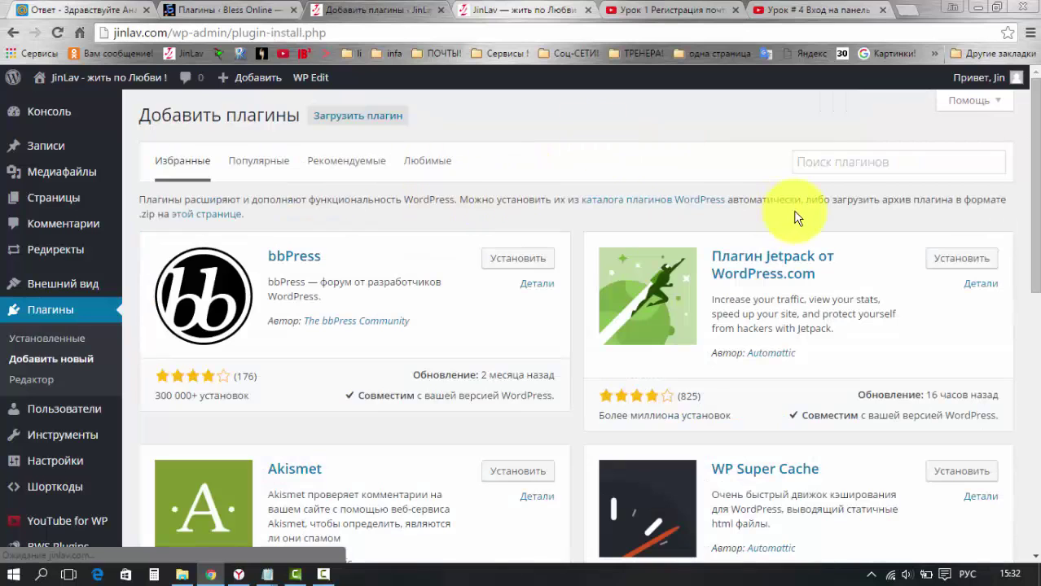
Search the plugin directory for Q2W3 Fixed Widget (Sticky Widget), using the plugin name noted in the open Notepad document
{"action": "left_click", "coordinate": [818, 163]}
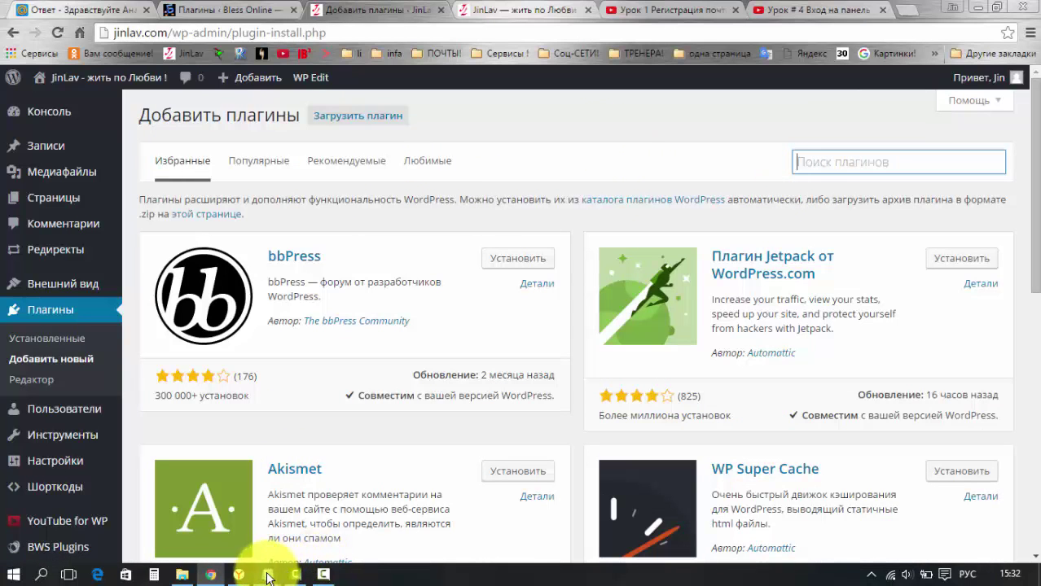
{"action": "mouse_move", "coordinate": [281, 576]}
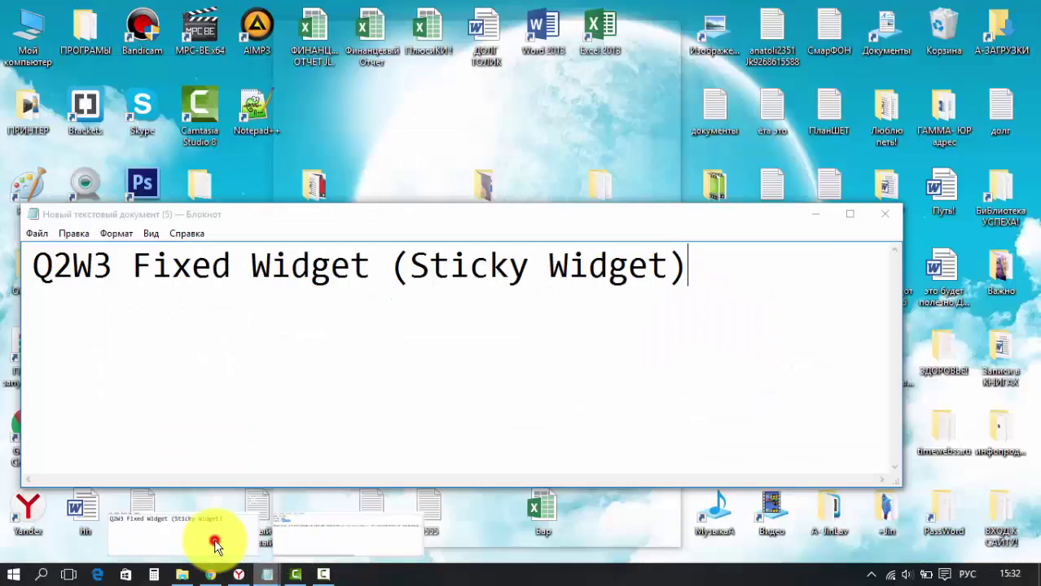
{"action": "left_click", "coordinate": [213, 544]}
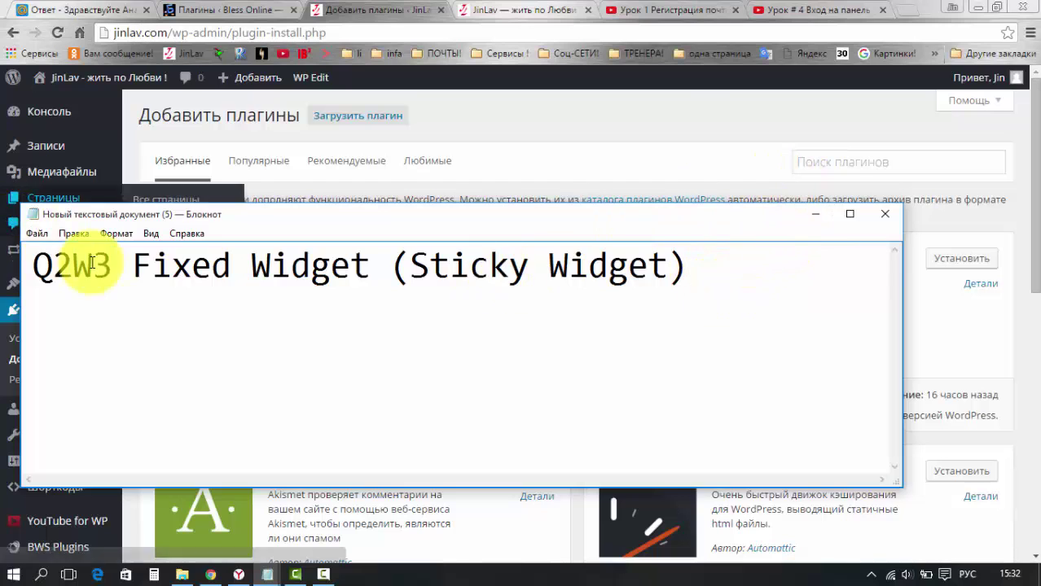
{"action": "left_click", "coordinate": [743, 154]}
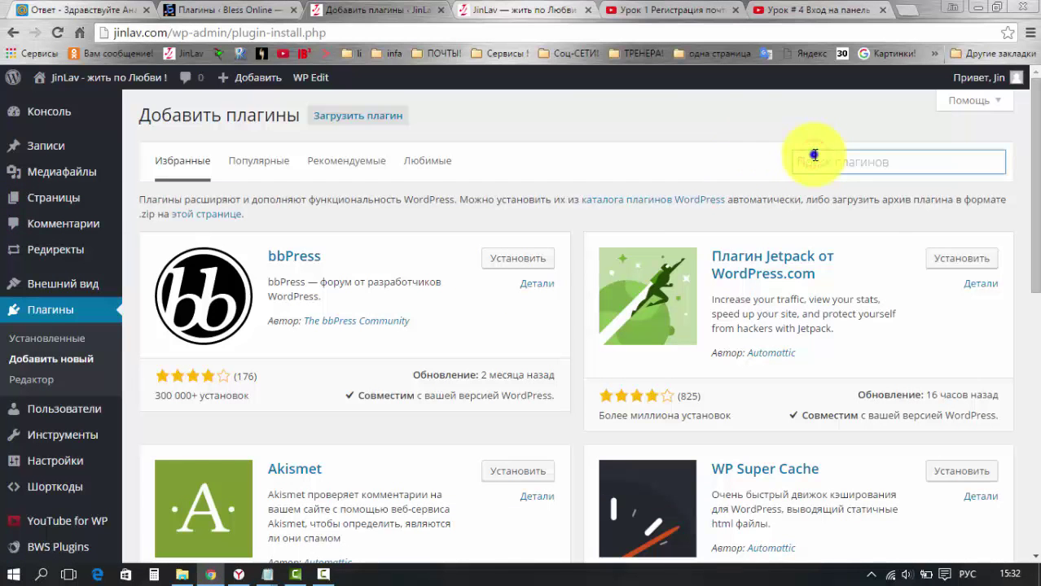
{"action": "right_click", "coordinate": [815, 155]}
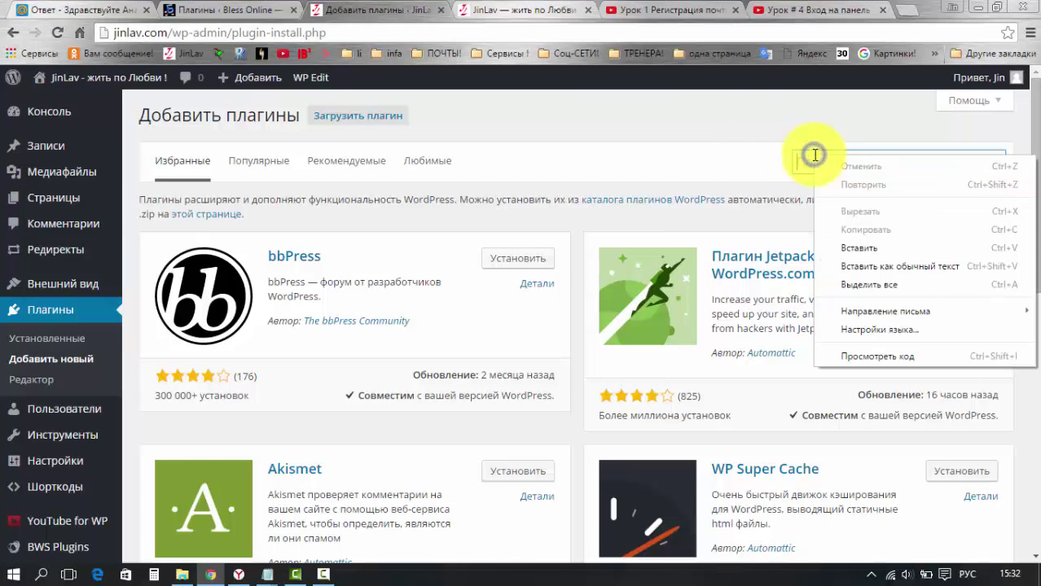
{"action": "left_click", "coordinate": [855, 248]}
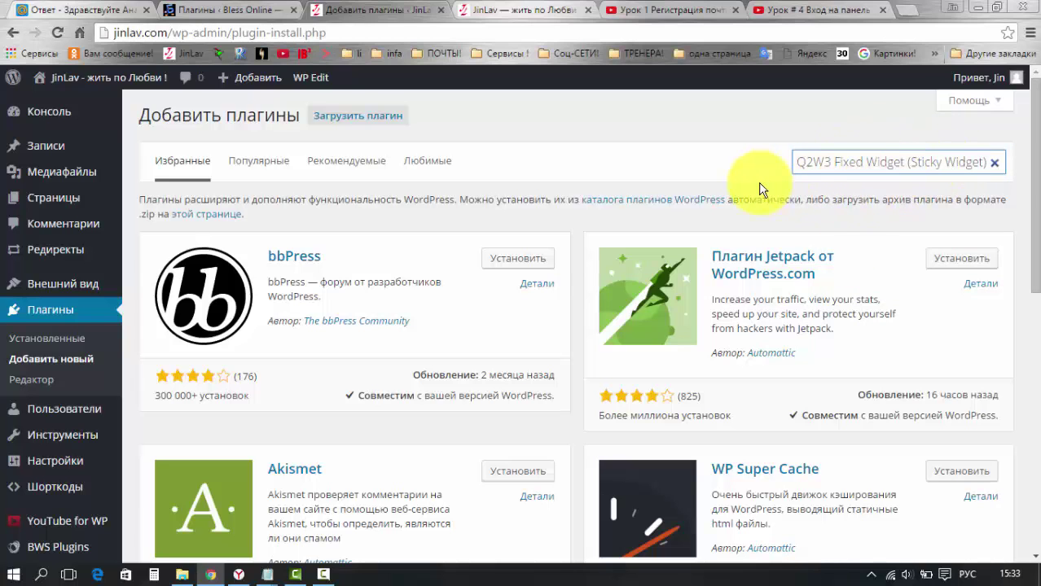
{"action": "key", "text": "Return"}
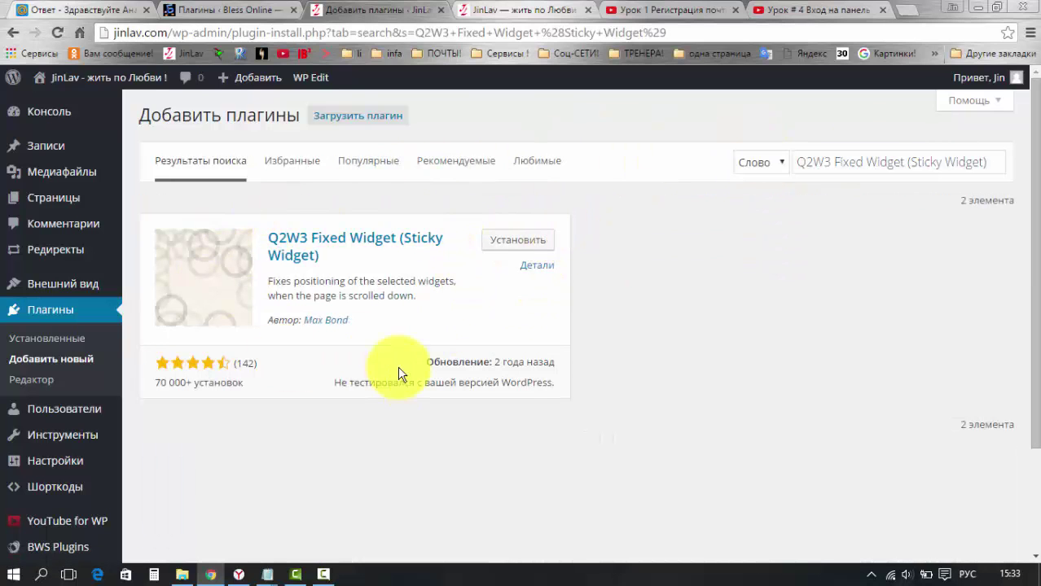
Review the details of the Q2W3 Fixed Widget (Sticky Widget) plugin, and install and activate it
{"action": "left_click", "coordinate": [544, 267]}
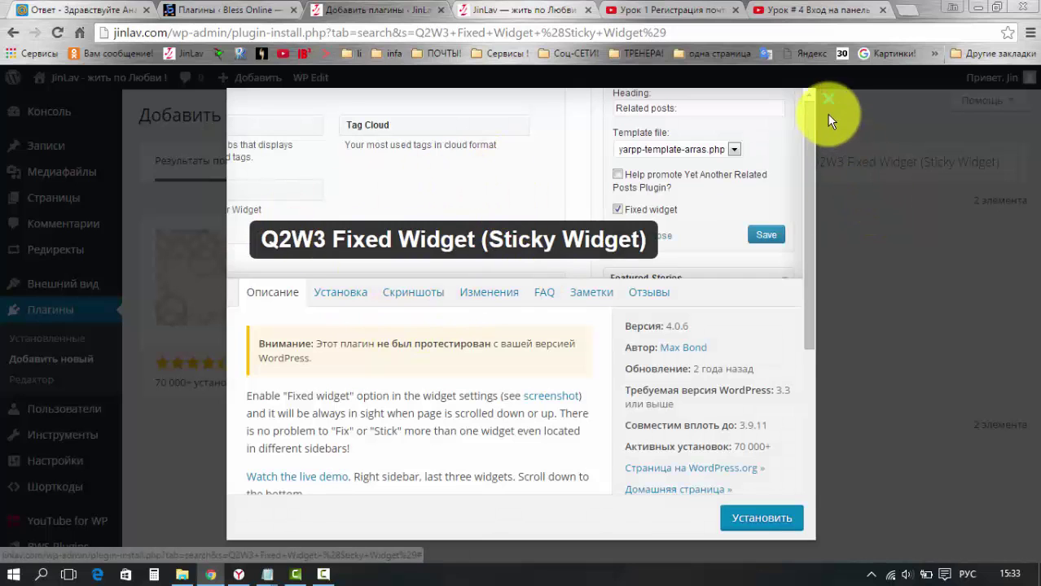
{"action": "left_click", "coordinate": [828, 99]}
{"action": "left_click", "coordinate": [516, 243]}
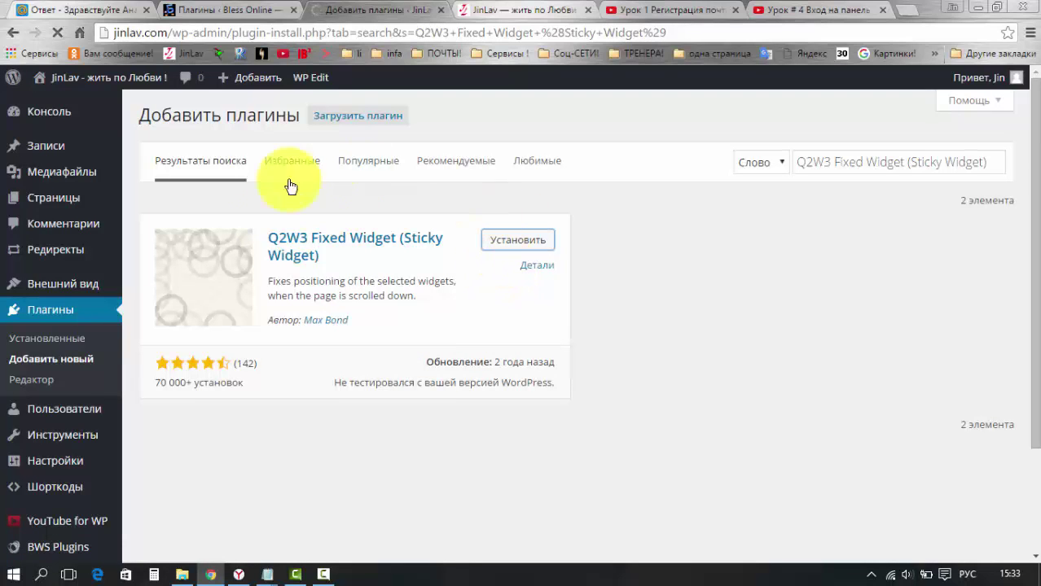
{"action": "left_click", "coordinate": [208, 246]}
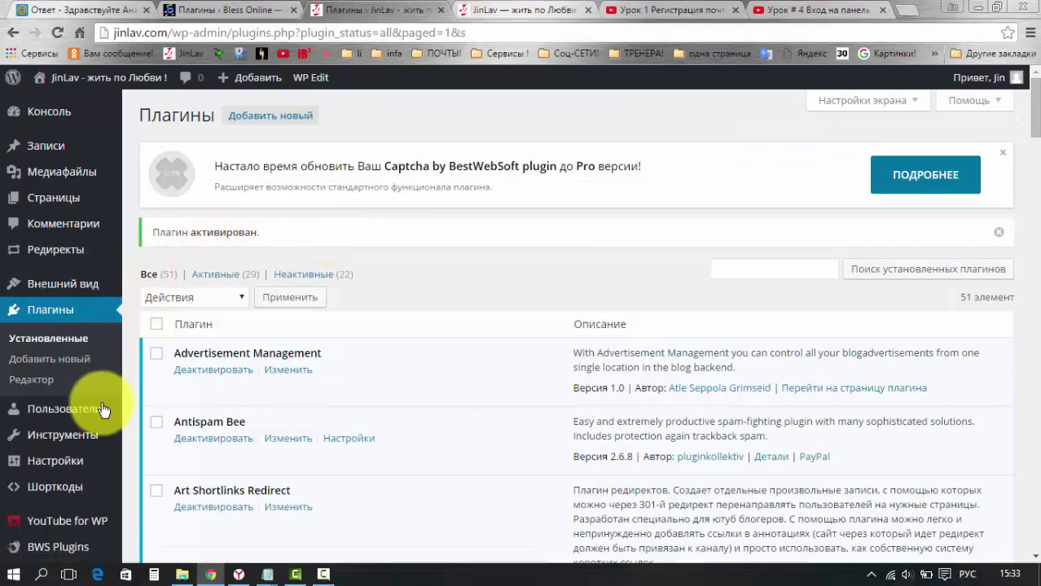
View the Фикс. Виджеты settings page and check how the header slider behaves when the live home page is scrolled
{"action": "mouse_move", "coordinate": [79, 291]}
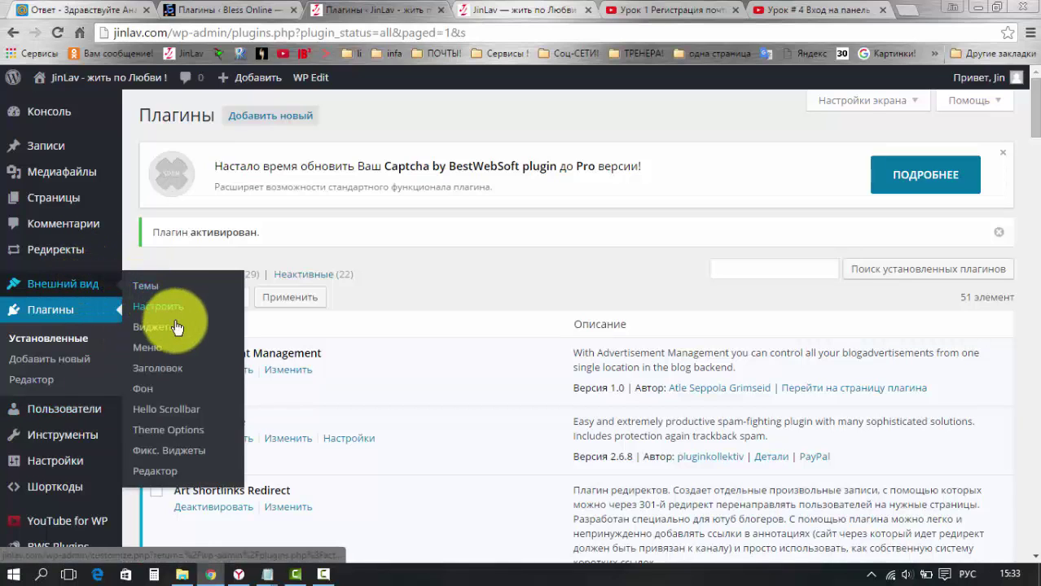
{"action": "left_click", "coordinate": [158, 458]}
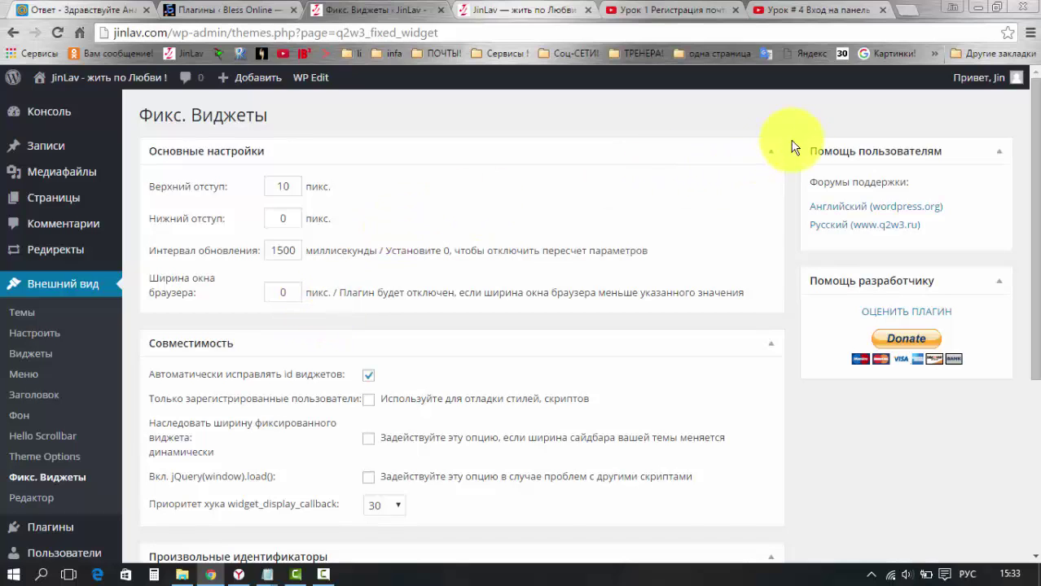
{"action": "left_click", "coordinate": [538, 11]}
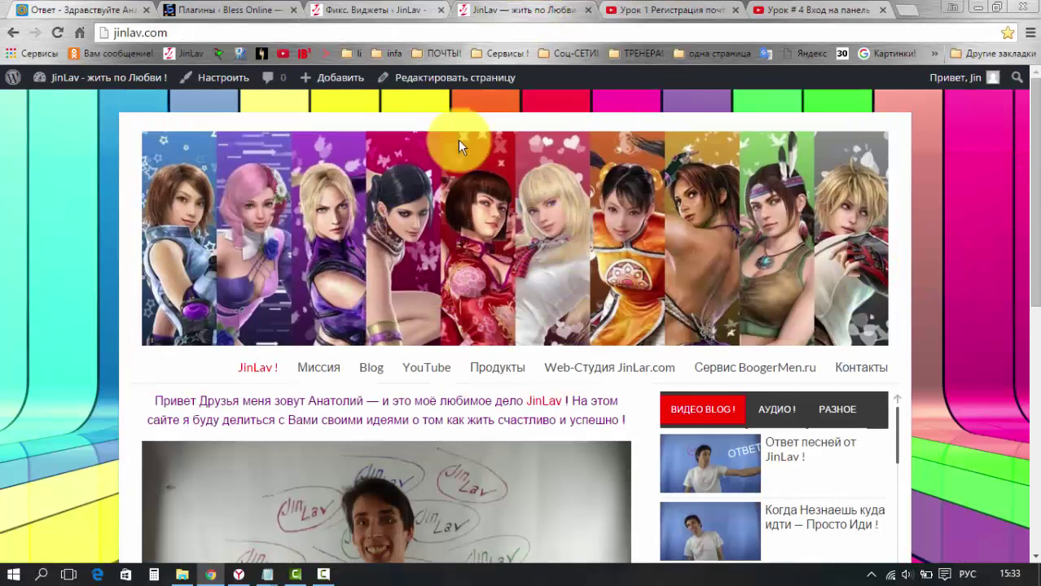
{"action": "scroll", "coordinate": [956, 228], "scroll_direction": "down", "scroll_amount": 2}
{"action": "scroll", "coordinate": [956, 228], "scroll_direction": "up", "scroll_amount": 2}
{"action": "scroll", "coordinate": [933, 175], "scroll_direction": "down", "scroll_amount": 2}
{"action": "scroll", "coordinate": [927, 214], "scroll_direction": "up", "scroll_amount": 2}
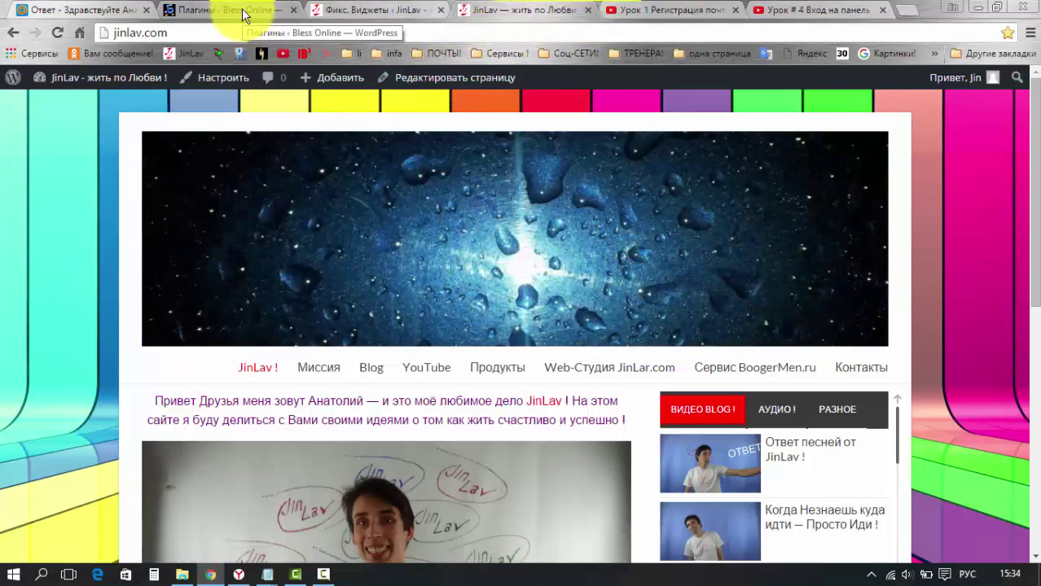
Open the settings of the Meta Slider widget in the Сайдбар заголовка area on the site's Виджеты page
{"action": "mouse_move", "coordinate": [126, 79]}
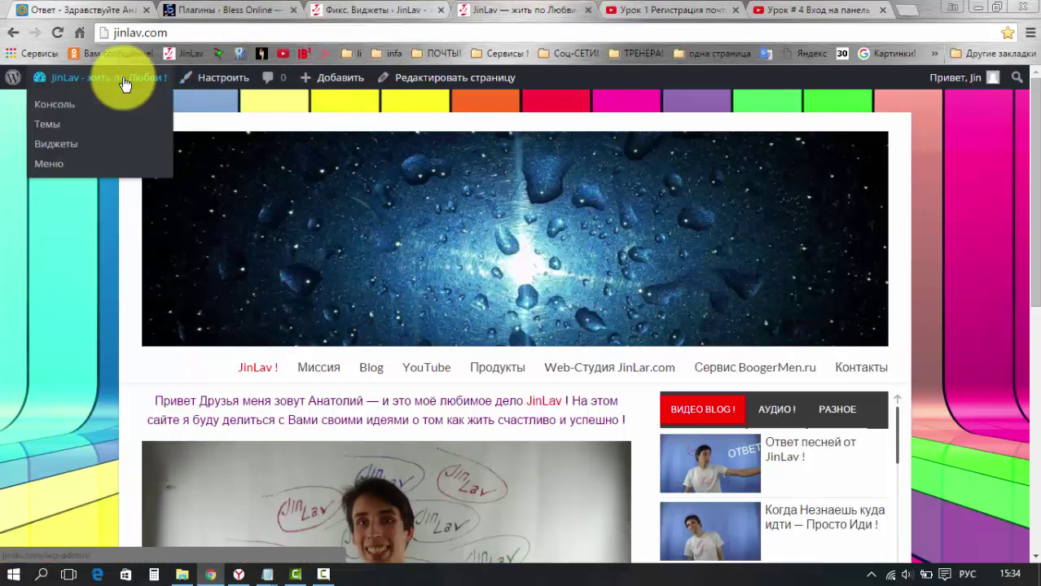
{"action": "left_click", "coordinate": [64, 146]}
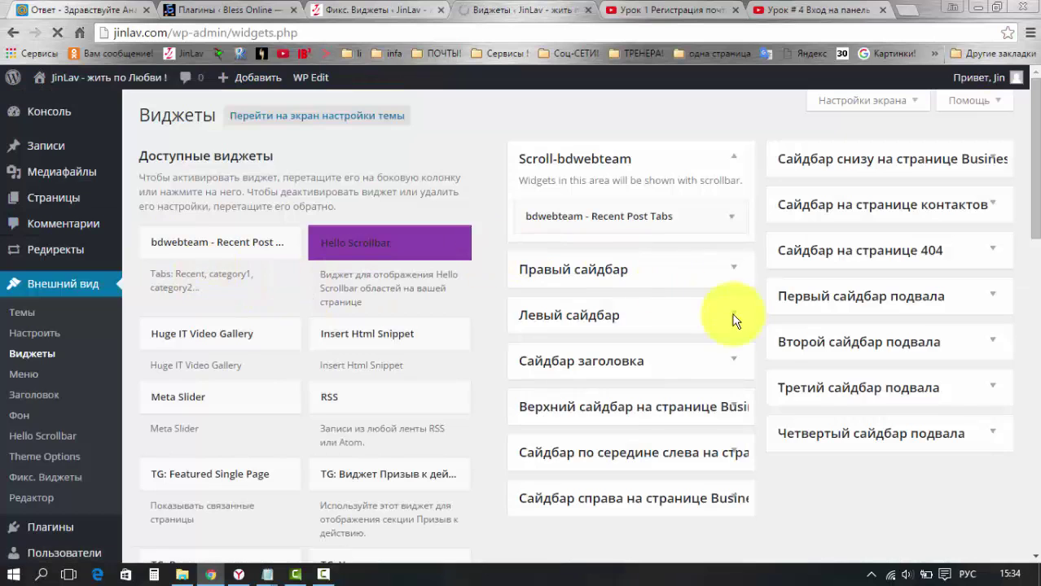
{"action": "left_click", "coordinate": [736, 364]}
{"action": "scroll", "coordinate": [754, 372], "scroll_direction": "down", "scroll_amount": 1}
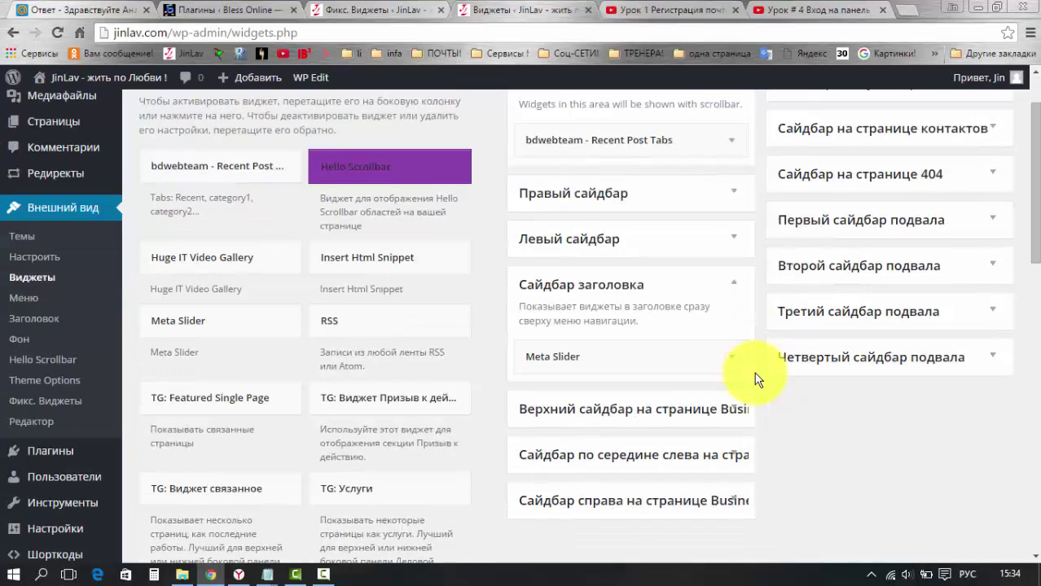
{"action": "left_click", "coordinate": [731, 358]}
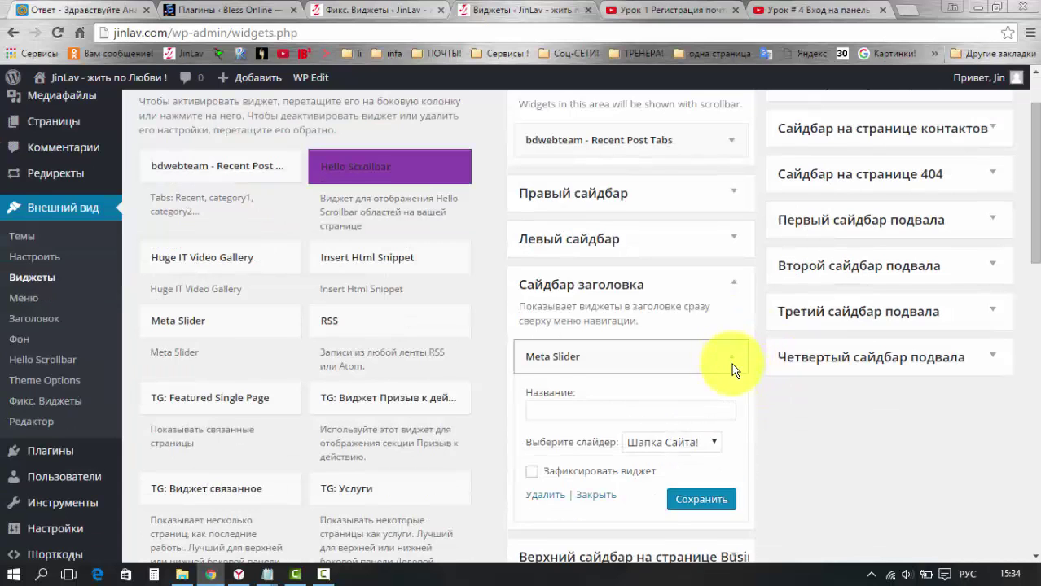
Enable Зафиксировать виджет for the header's Meta Slider widget, save the widget and collapse its settings
{"action": "scroll", "coordinate": [753, 387], "scroll_direction": "down", "scroll_amount": 1}
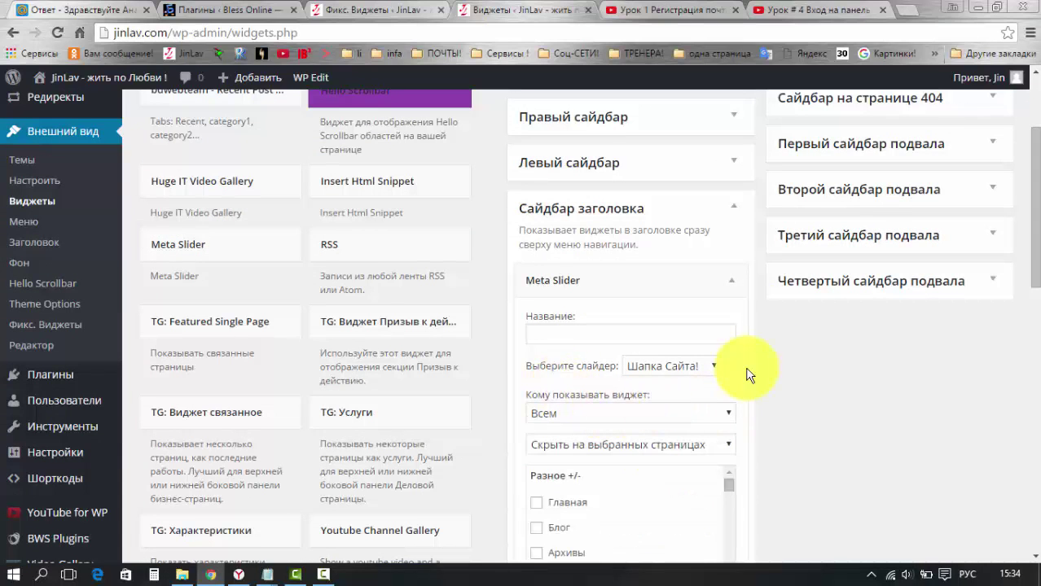
{"action": "scroll", "coordinate": [758, 373], "scroll_direction": "down", "scroll_amount": 4}
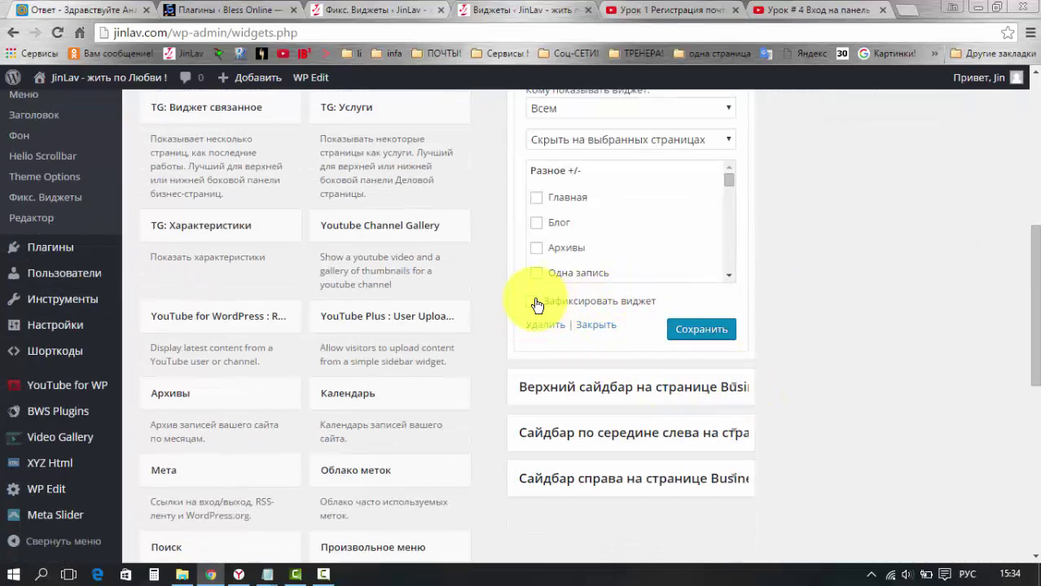
{"action": "left_click", "coordinate": [533, 304]}
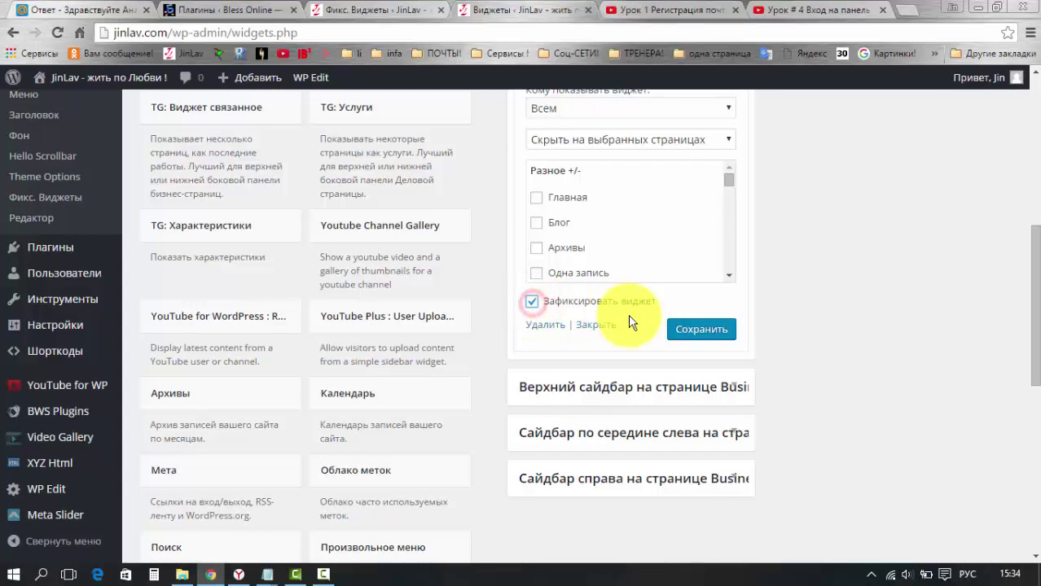
{"action": "left_click", "coordinate": [705, 330]}
{"action": "scroll", "coordinate": [782, 342], "scroll_direction": "up", "scroll_amount": 4}
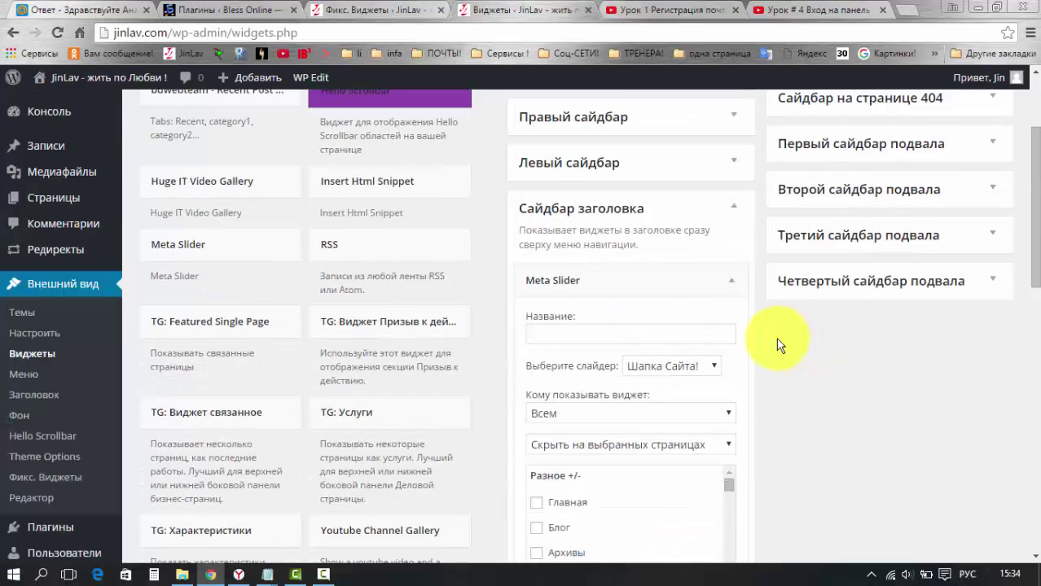
{"action": "scroll", "coordinate": [750, 342], "scroll_direction": "up", "scroll_amount": 2}
{"action": "scroll", "coordinate": [717, 359], "scroll_direction": "down", "scroll_amount": 2}
{"action": "left_click", "coordinate": [731, 281]}
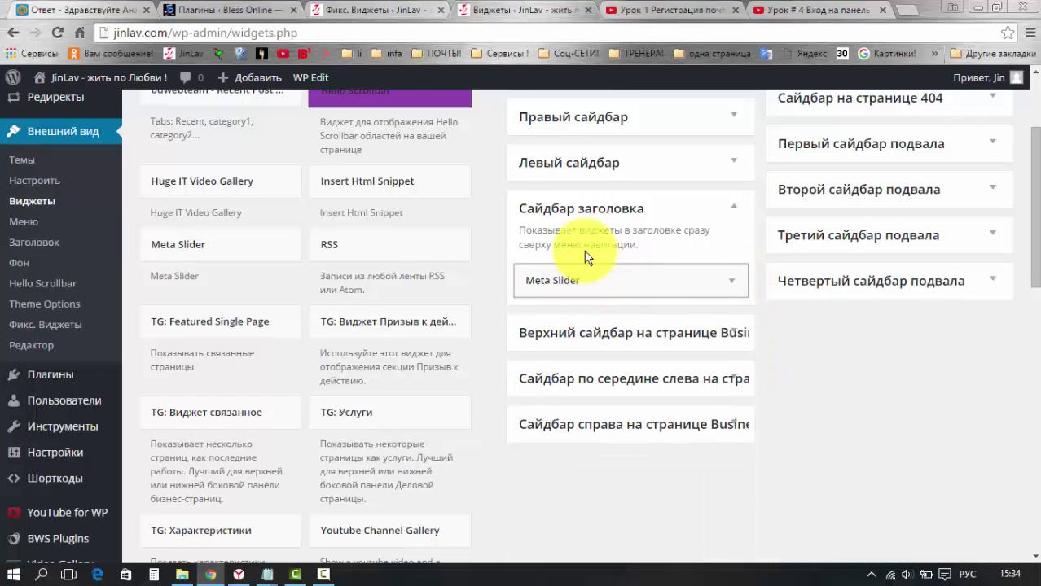
{"action": "scroll", "coordinate": [244, 184], "scroll_direction": "up", "scroll_amount": 3}
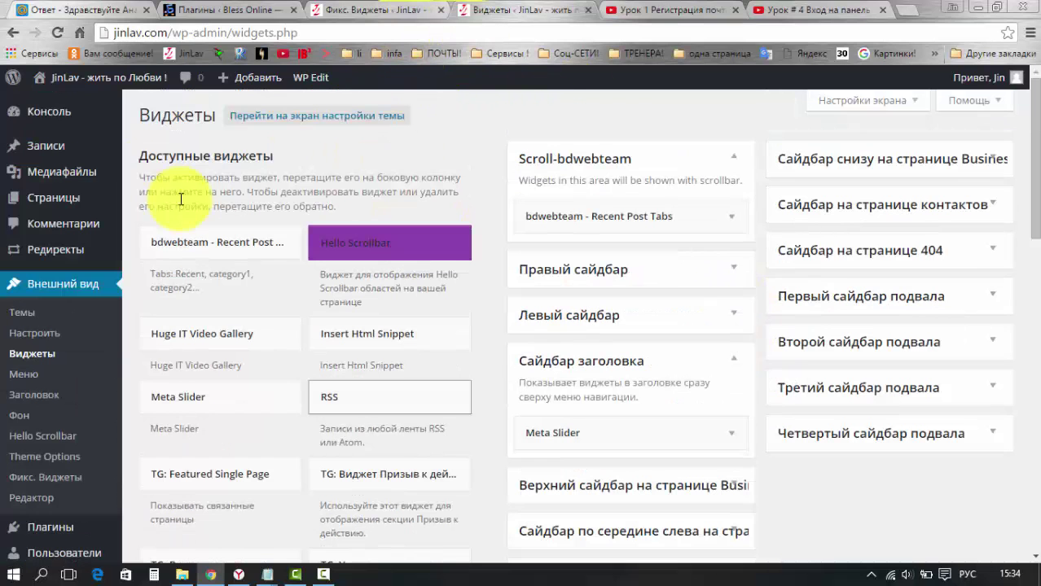
Visit the live home page and check whether the header slider stays fixed as the page is scrolled
{"action": "left_click", "coordinate": [90, 82]}
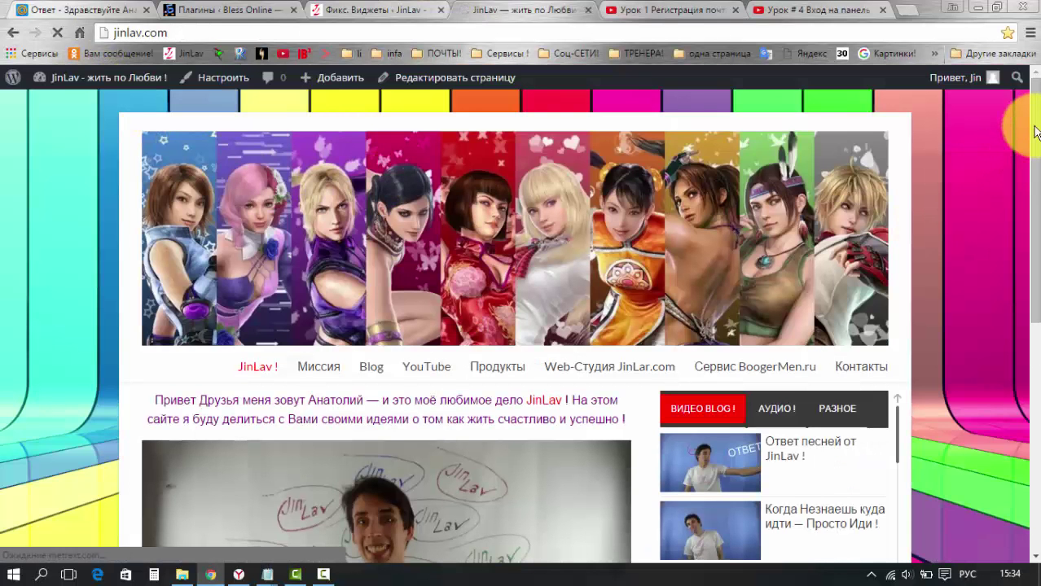
{"action": "left_click", "coordinate": [1035, 112]}
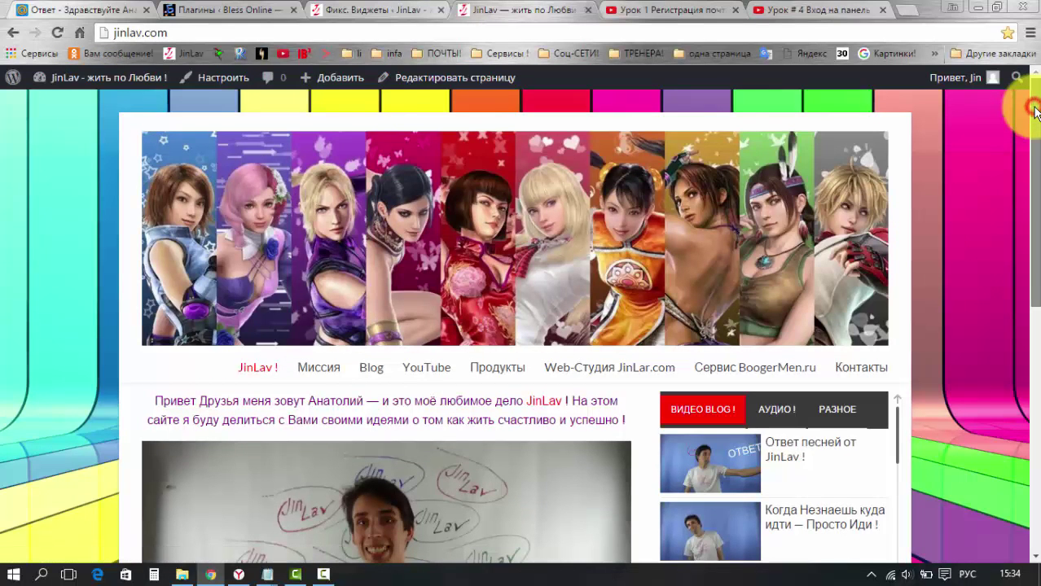
{"action": "left_click_drag", "start_coordinate": [1034, 113], "coordinate": [994, 112]}
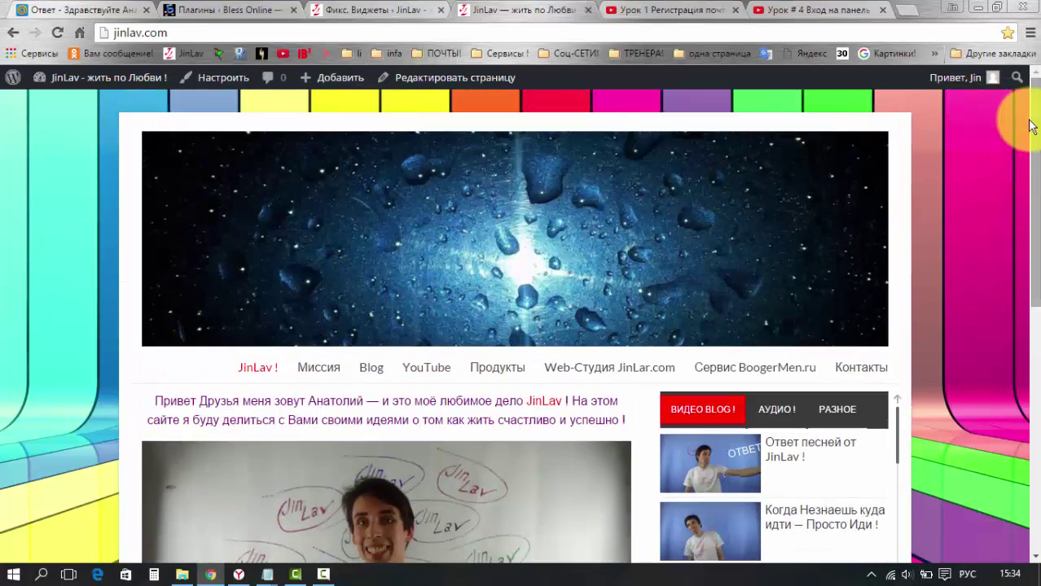
{"action": "scroll", "coordinate": [1028, 123], "scroll_direction": "down", "scroll_amount": 1}
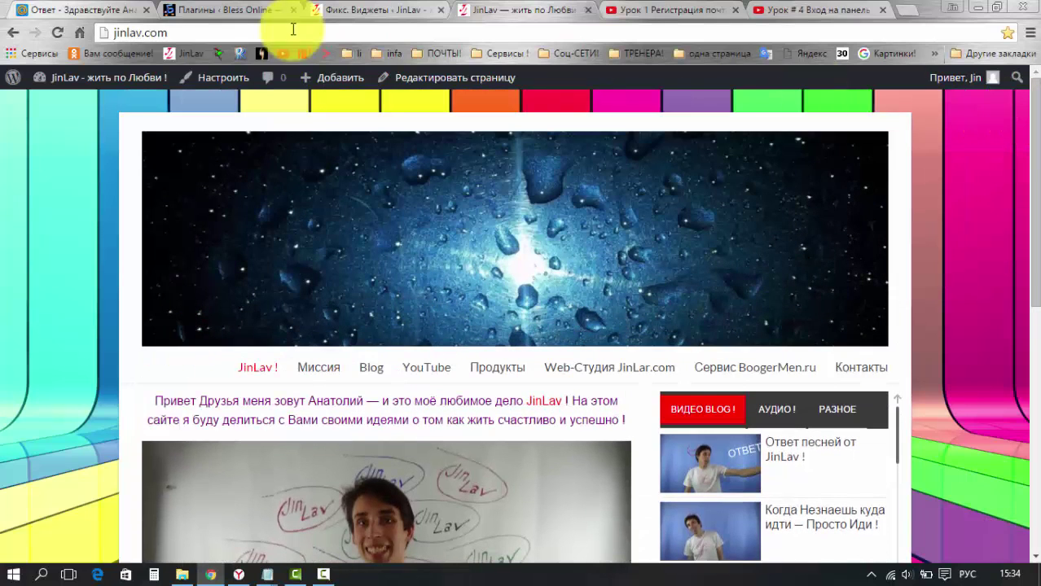
Set Интервал обновления to 0 in the Фикс. Виджеты settings and save the changes
{"action": "left_click", "coordinate": [350, 11]}
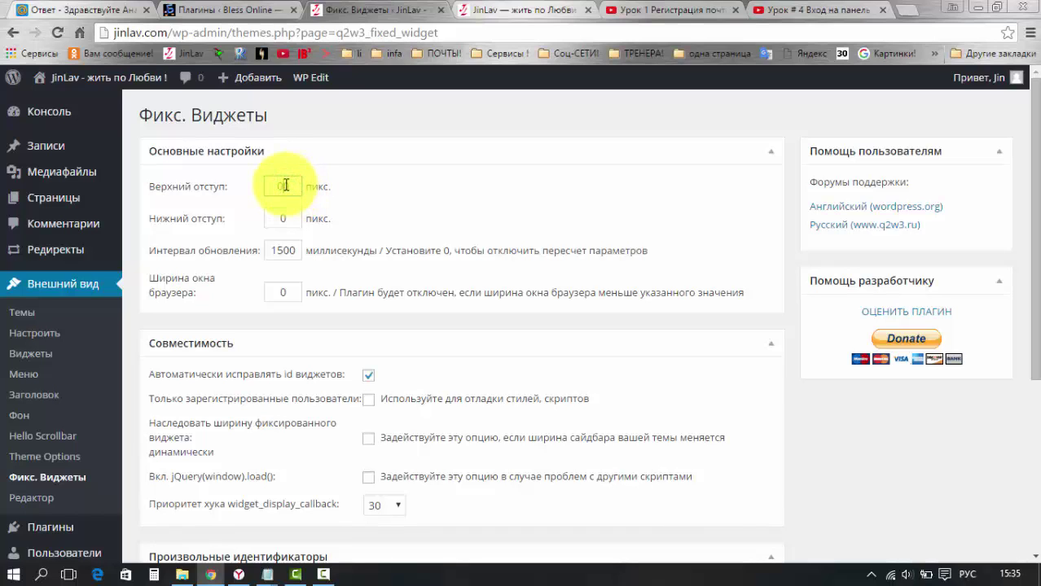
{"action": "left_click", "coordinate": [376, 199]}
{"action": "left_click", "coordinate": [371, 182]}
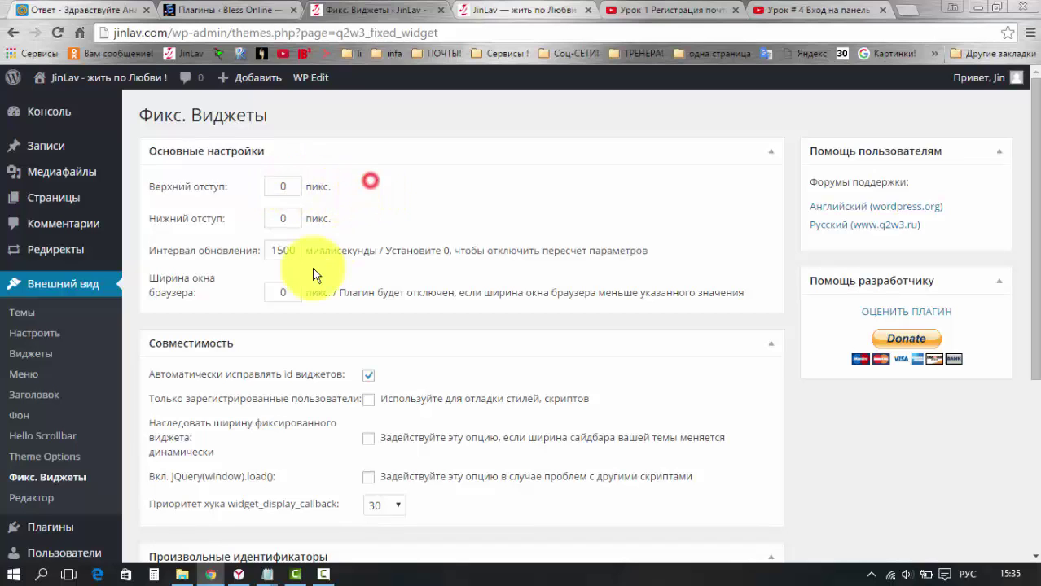
{"action": "left_click", "coordinate": [291, 252]}
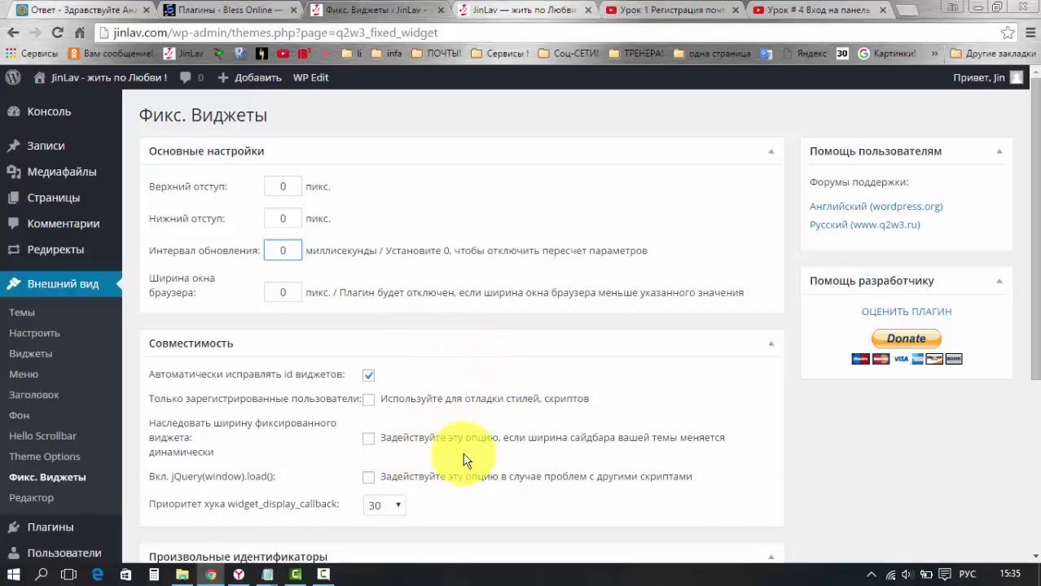
{"action": "left_click", "coordinate": [751, 394]}
{"action": "scroll", "coordinate": [751, 394], "scroll_direction": "down", "scroll_amount": 1}
{"action": "scroll", "coordinate": [751, 393], "scroll_direction": "down", "scroll_amount": 2}
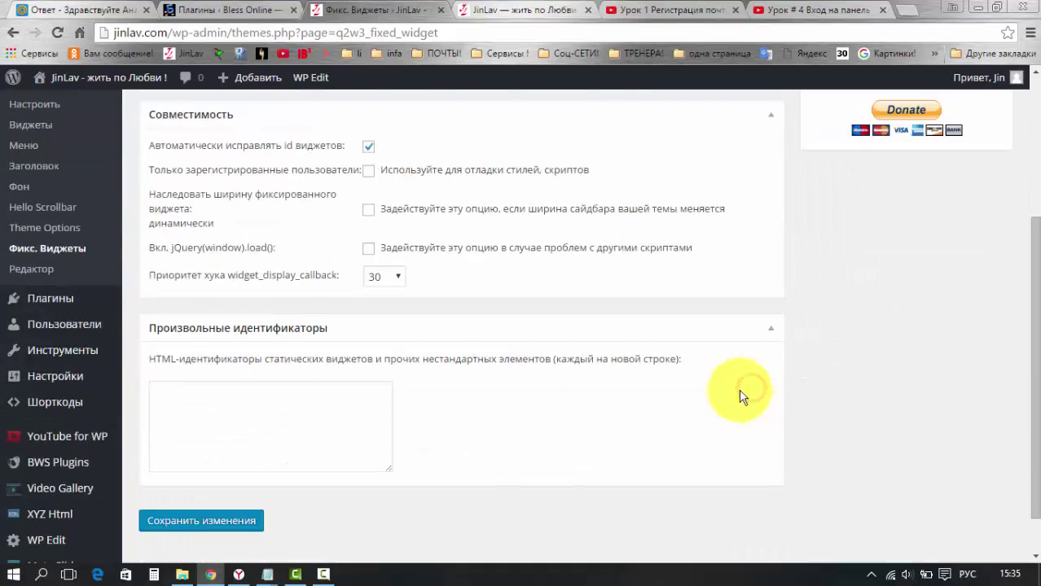
{"action": "left_click", "coordinate": [241, 522]}
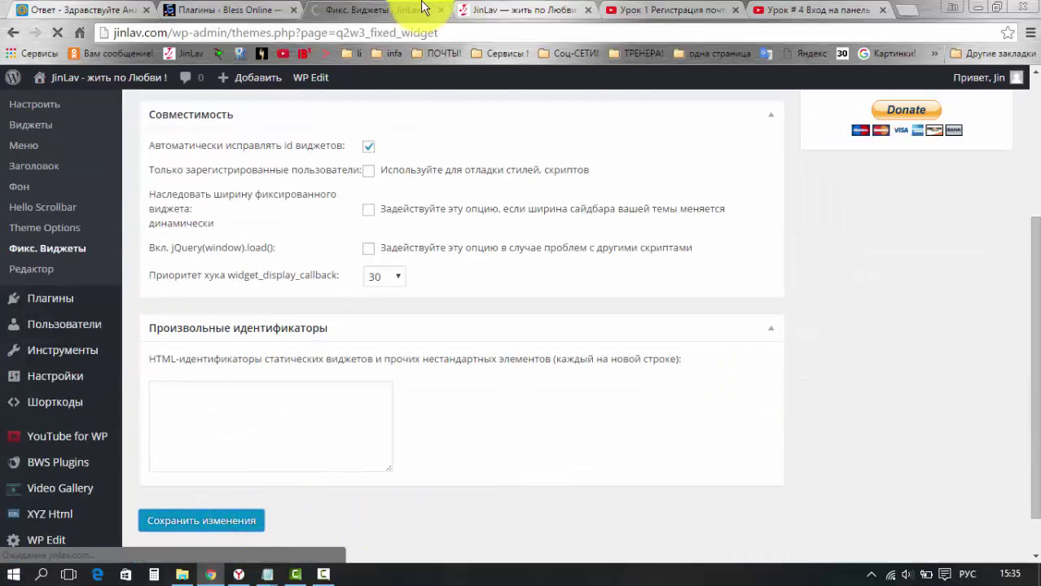
Check the header slider's position against the navigation menu on the live home page by repeatedly scrolling down and back up
{"action": "left_click", "coordinate": [505, 12]}
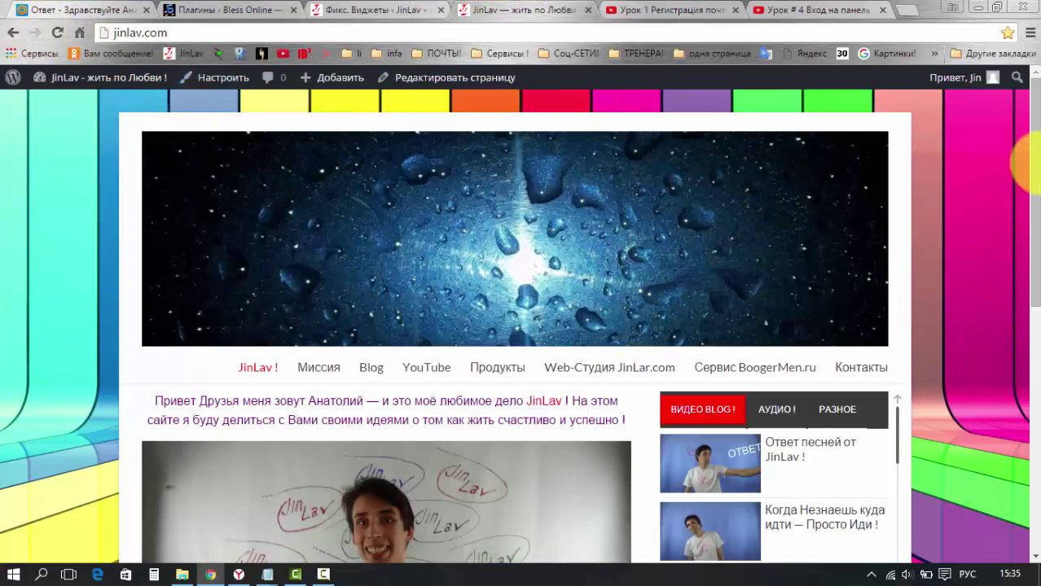
{"action": "left_click", "coordinate": [1037, 145]}
{"action": "left_click_drag", "start_coordinate": [1035, 154], "coordinate": [990, 137]}
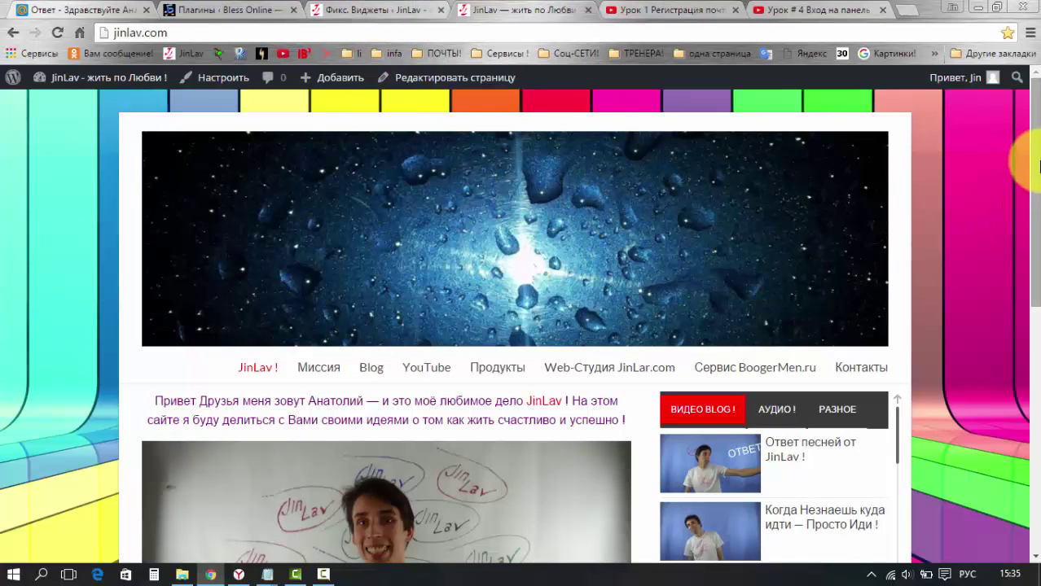
{"action": "left_click_drag", "start_coordinate": [1038, 163], "coordinate": [995, 134]}
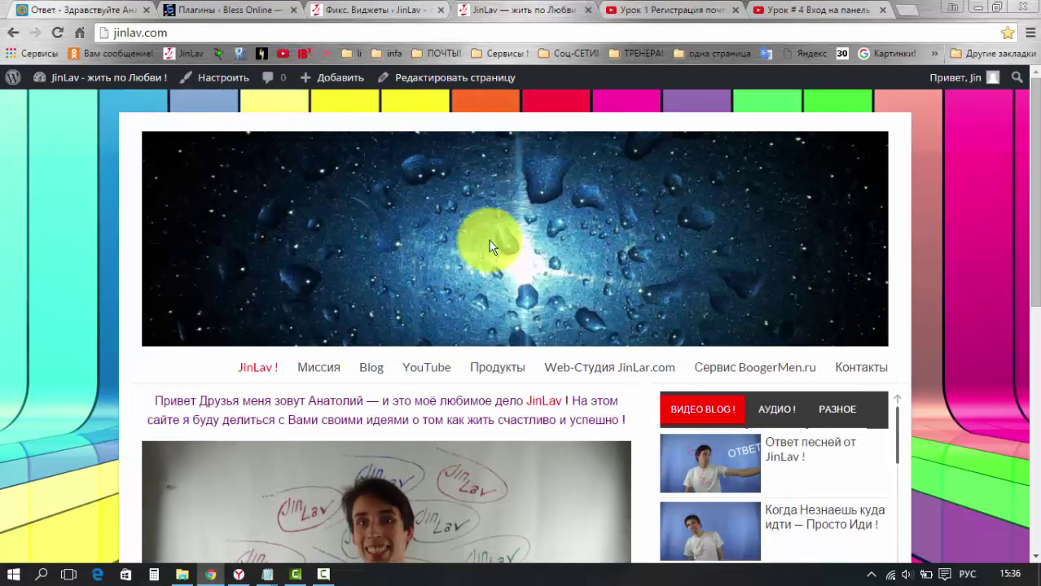
{"action": "left_click", "coordinate": [879, 236]}
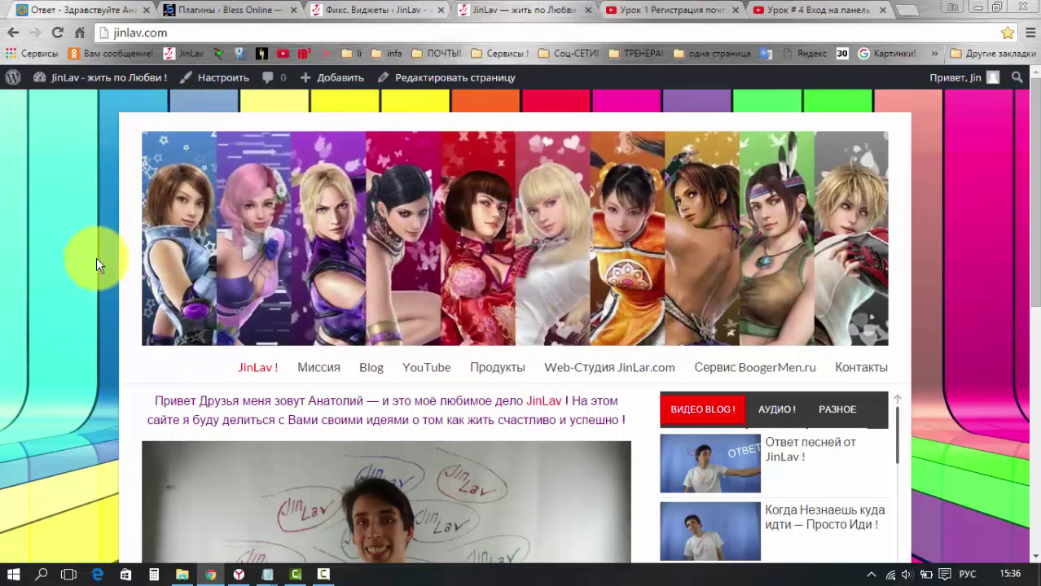
{"action": "scroll", "coordinate": [89, 431], "scroll_direction": "down", "scroll_amount": 1}
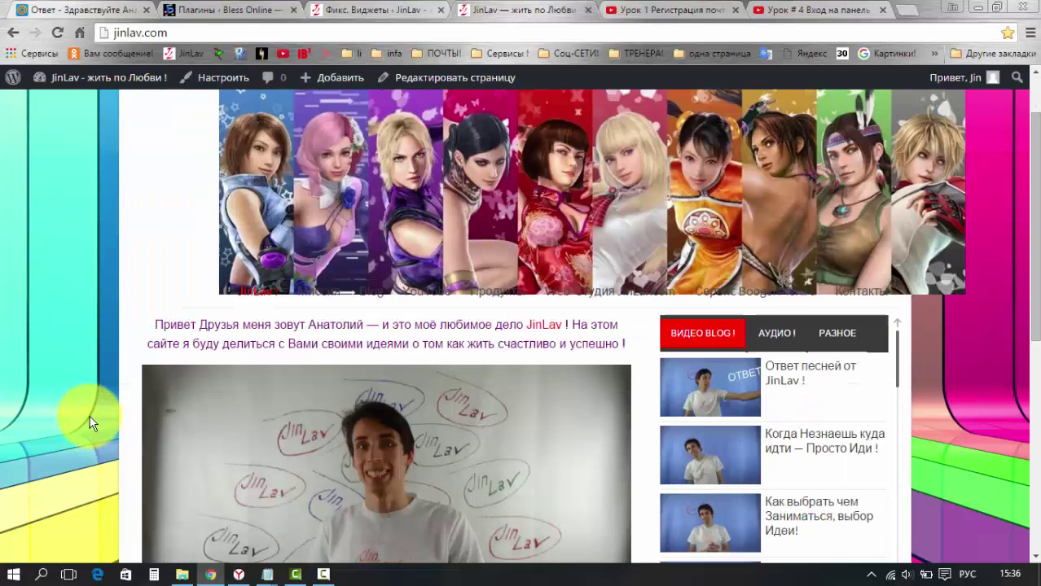
{"action": "scroll", "coordinate": [90, 424], "scroll_direction": "up", "scroll_amount": 1}
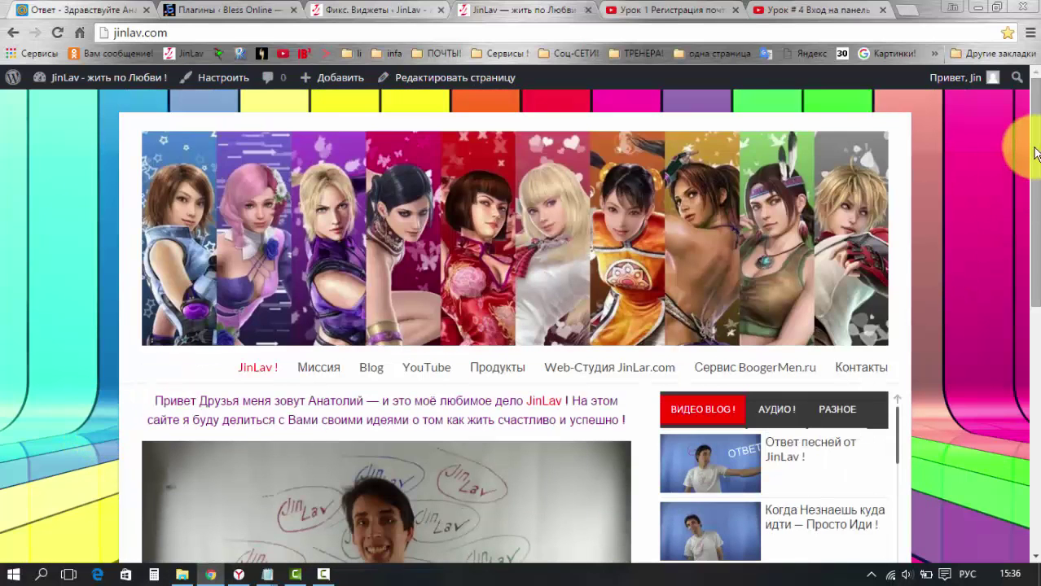
{"action": "left_click_drag", "start_coordinate": [1035, 148], "coordinate": [924, 151]}
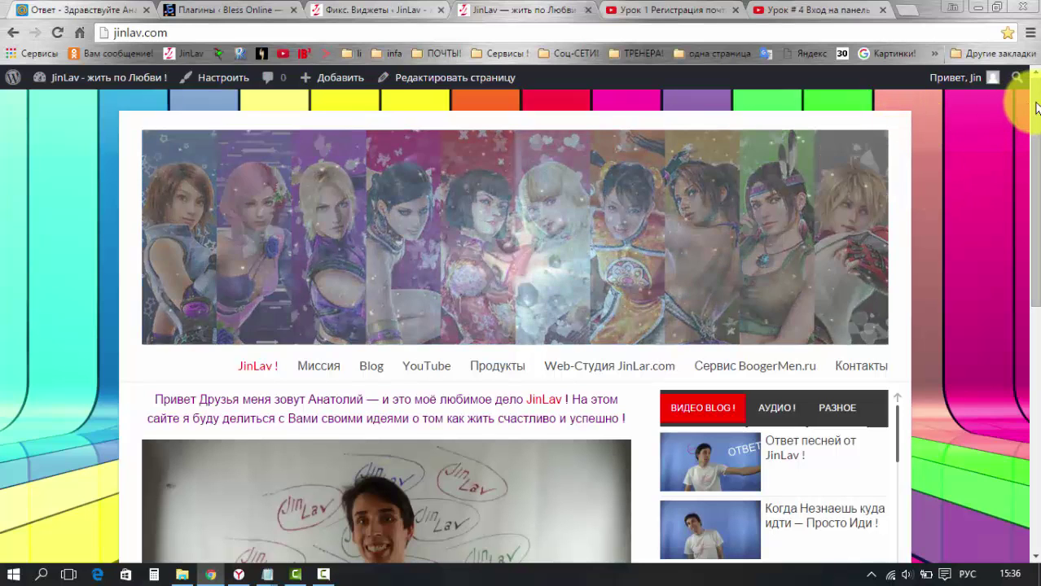
{"action": "left_click_drag", "start_coordinate": [1036, 107], "coordinate": [1036, 130]}
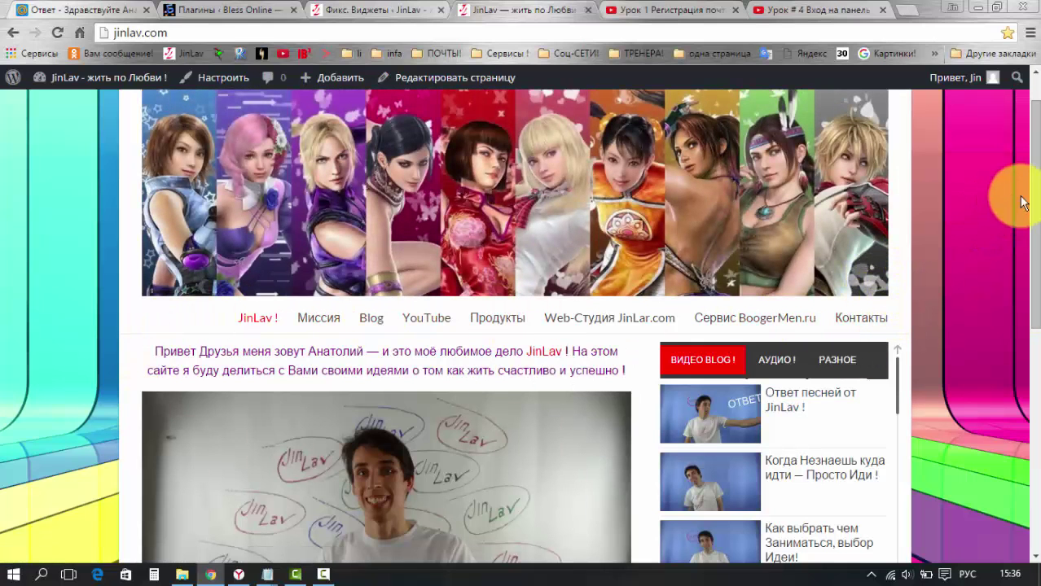
{"action": "left_click_drag", "start_coordinate": [1033, 184], "coordinate": [1030, 163]}
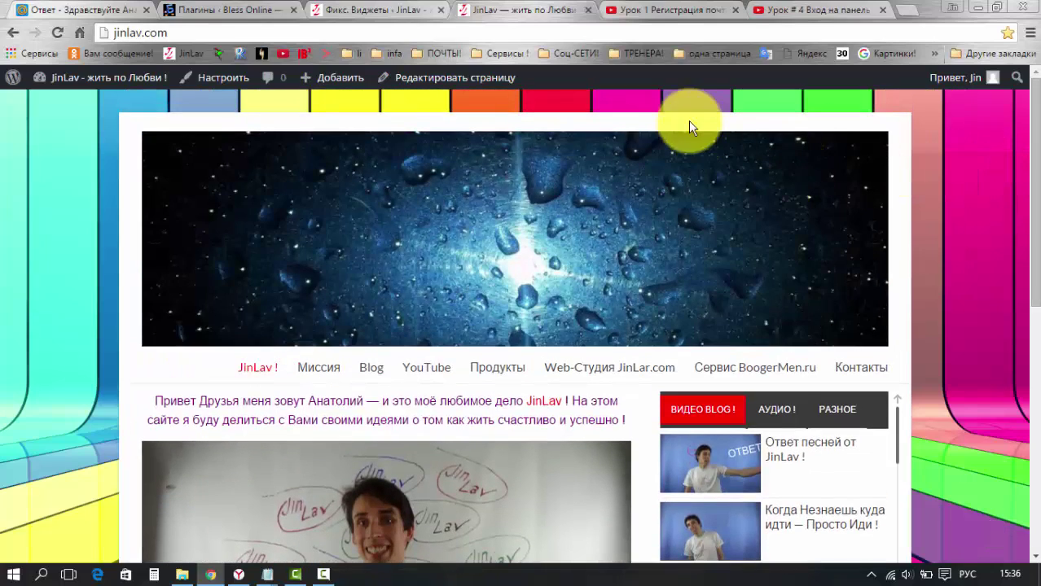
Review the saved Фикс. Виджеты settings and compare them with the header slider's scrolling behaviour on the home page
{"action": "left_click", "coordinate": [395, 11]}
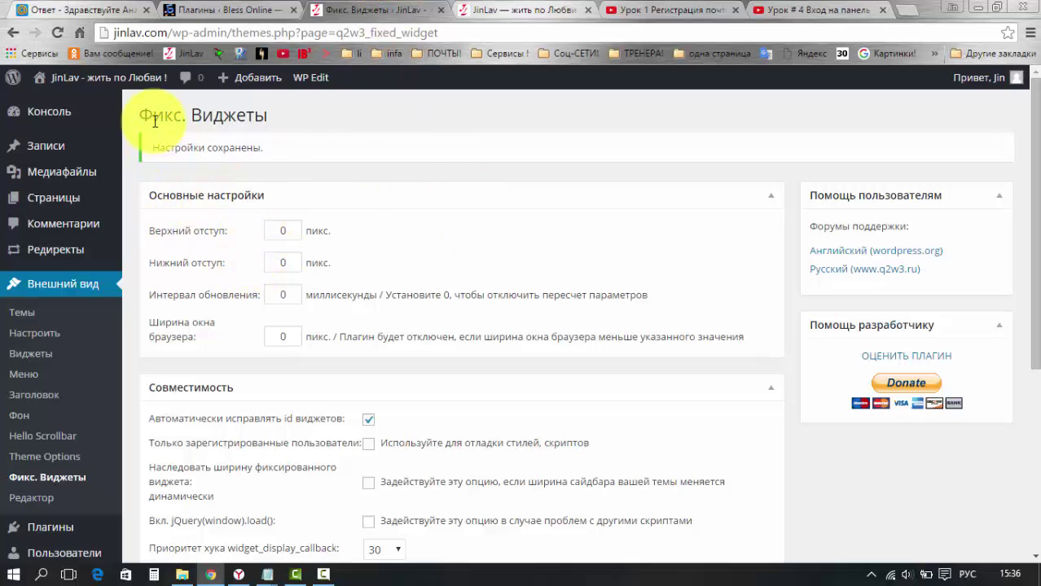
{"action": "left_click", "coordinate": [491, 17]}
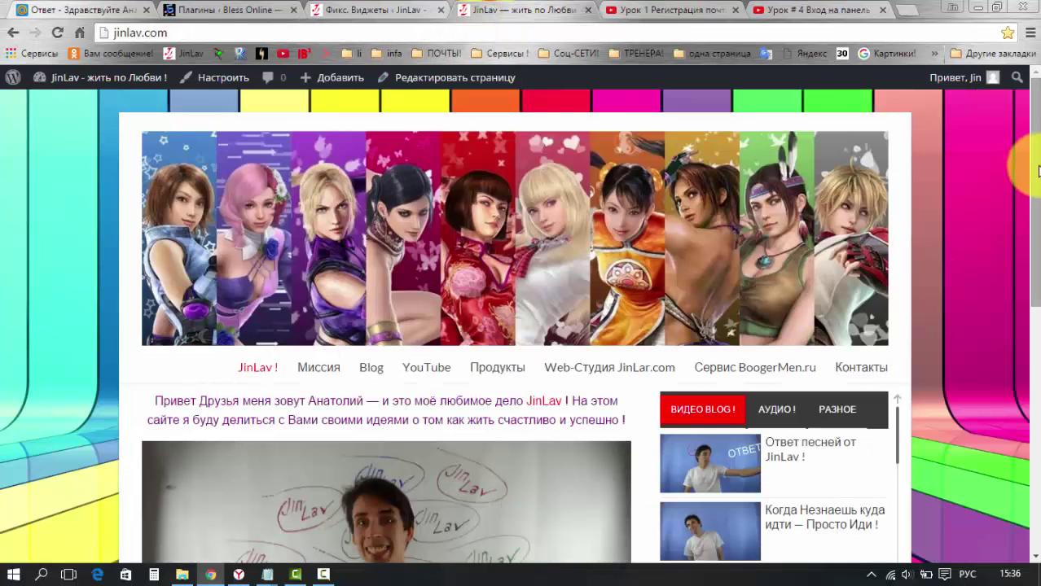
{"action": "left_click_drag", "start_coordinate": [1037, 167], "coordinate": [1033, 191]}
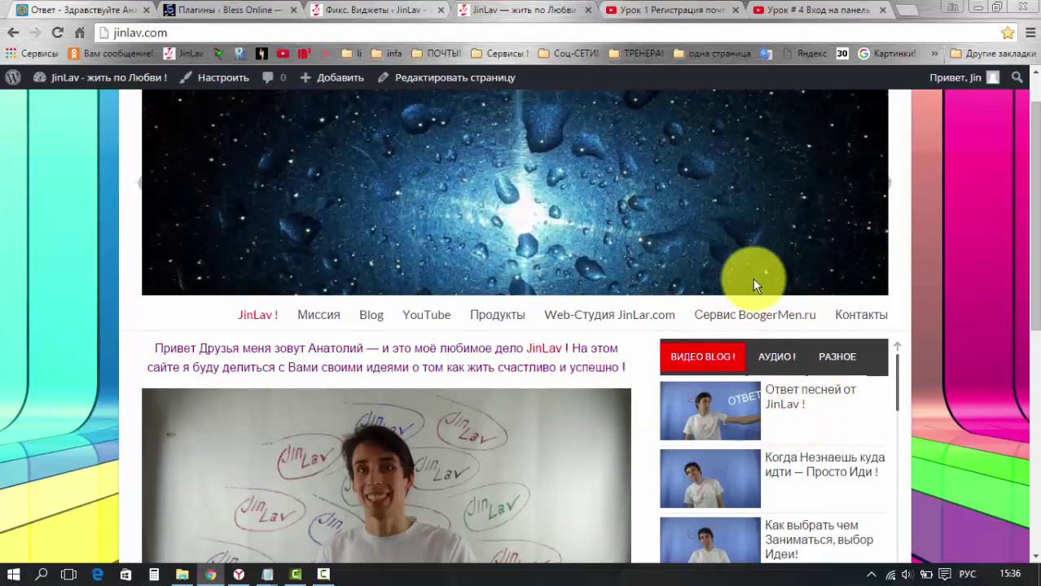
{"action": "scroll", "coordinate": [427, 82], "scroll_direction": "up", "scroll_amount": 1}
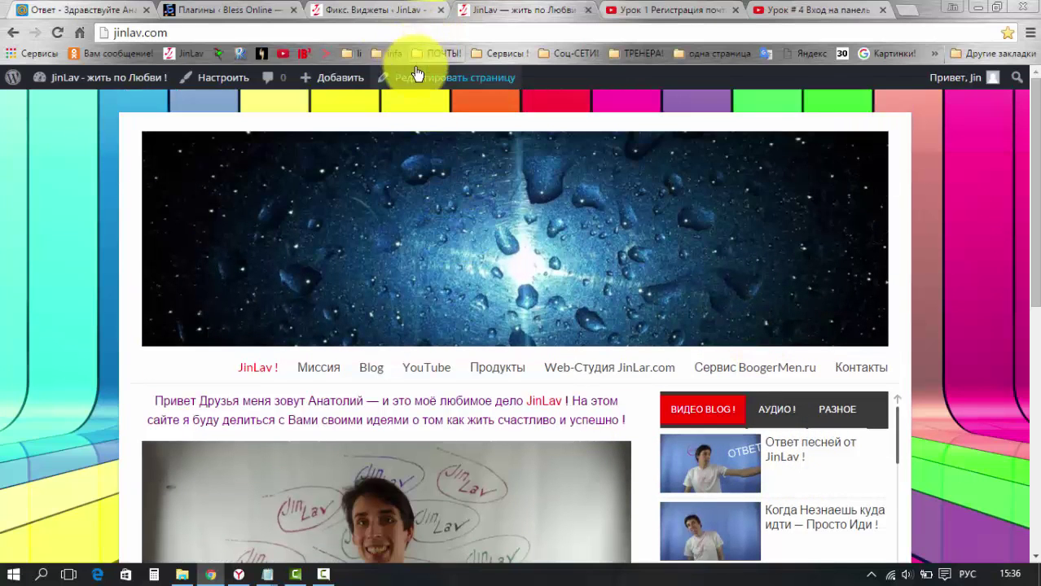
Delete the Meta Slider widget from the Сайдбар заголовка area on the Виджеты page
{"action": "left_click", "coordinate": [379, 9]}
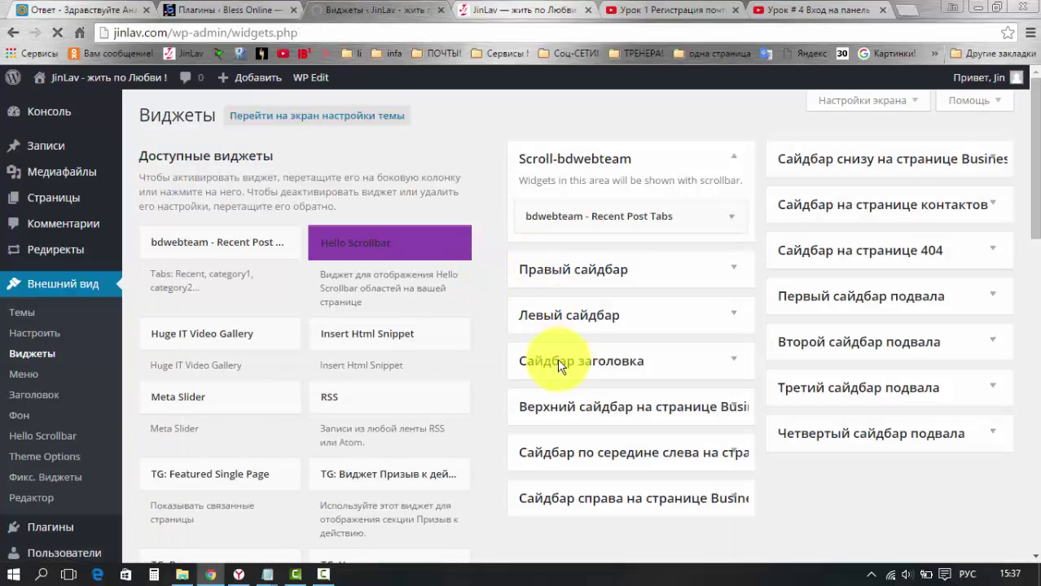
{"action": "left_click", "coordinate": [733, 362]}
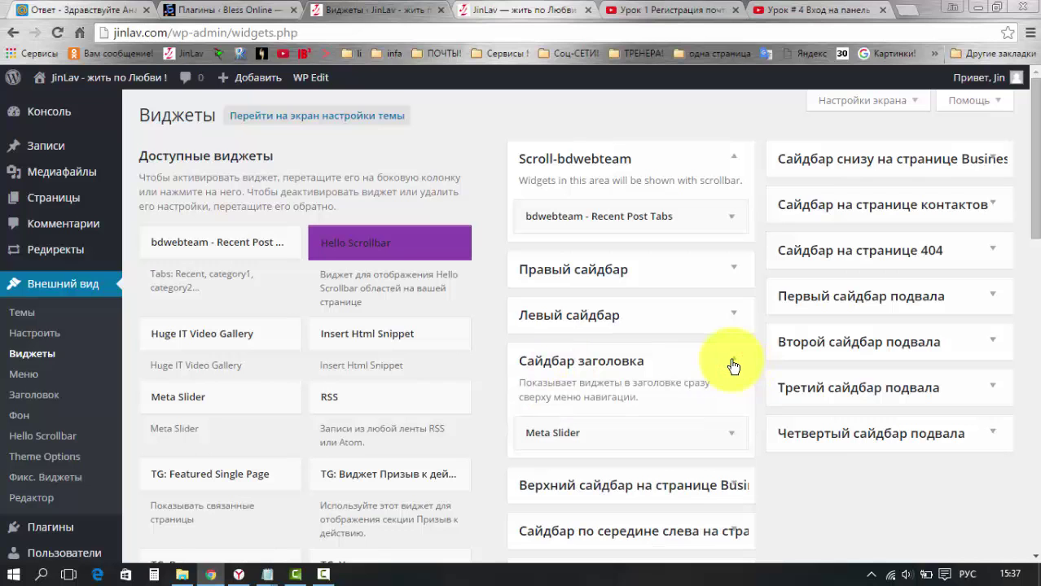
{"action": "left_click", "coordinate": [730, 436]}
{"action": "scroll", "coordinate": [730, 436], "scroll_direction": "down", "scroll_amount": 1}
{"action": "scroll", "coordinate": [717, 458], "scroll_direction": "down", "scroll_amount": 3}
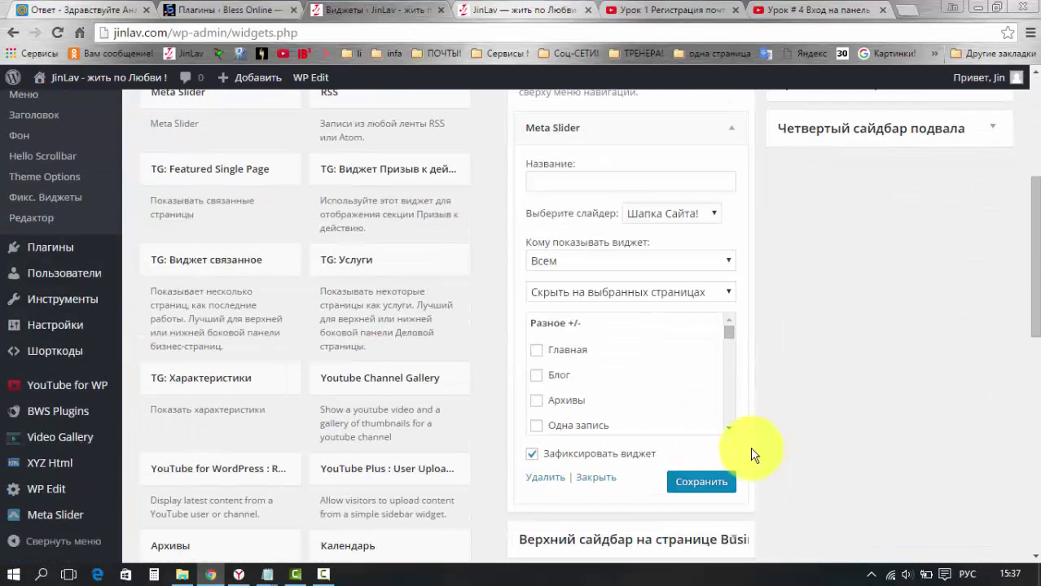
{"action": "left_click", "coordinate": [544, 479]}
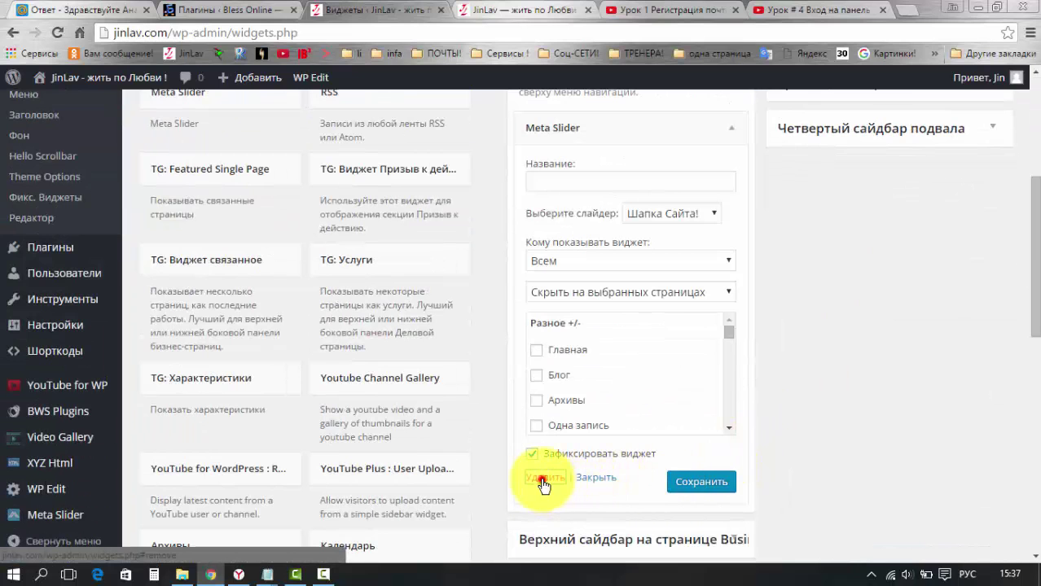
Examine the slider and its scrolling behaviour on the already open home page, and reload the page to check the header
{"action": "left_click", "coordinate": [521, 10]}
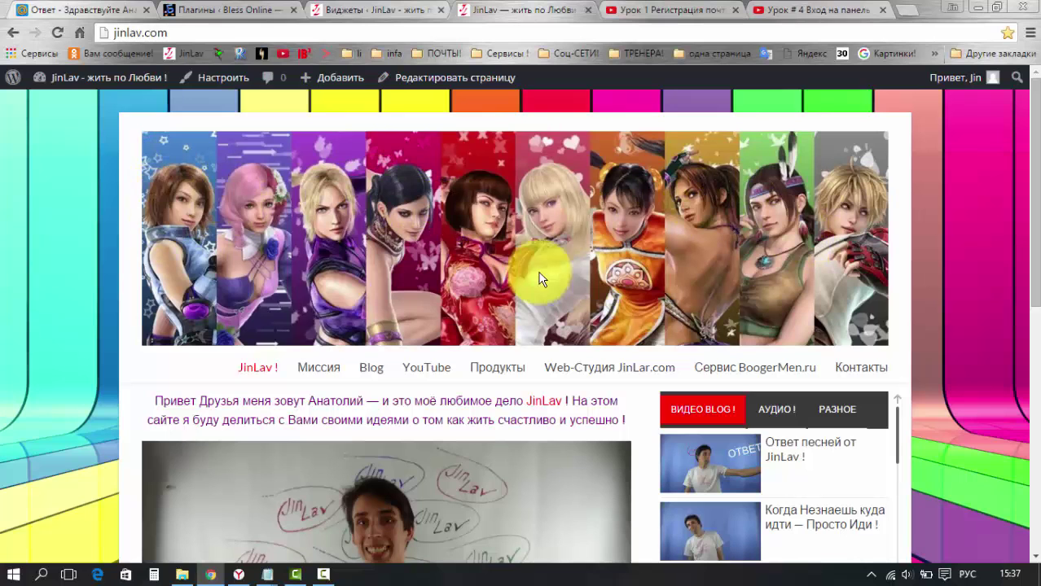
{"action": "left_click", "coordinate": [878, 242]}
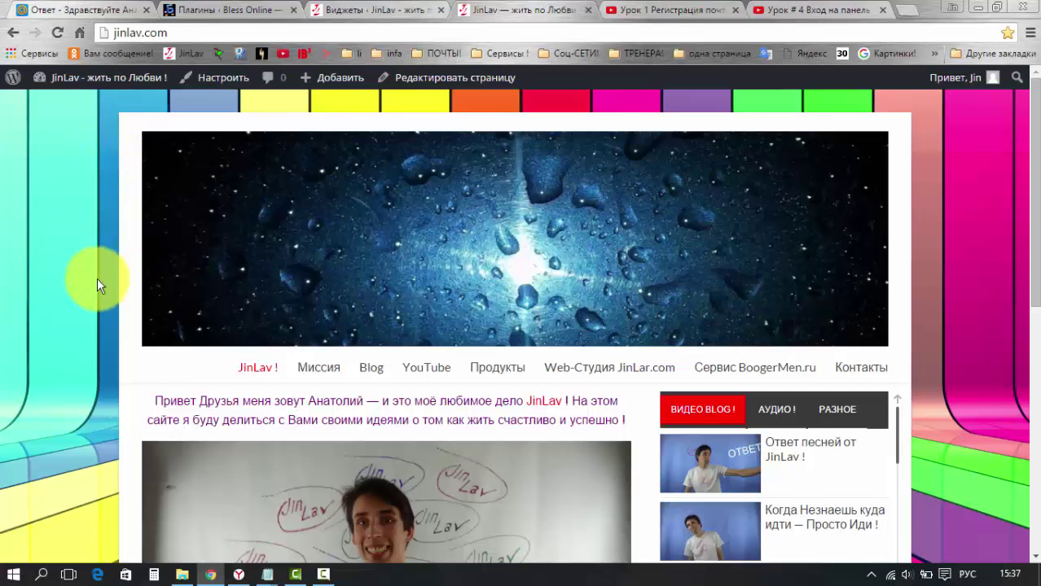
{"action": "scroll", "coordinate": [137, 301], "scroll_direction": "down", "scroll_amount": 1}
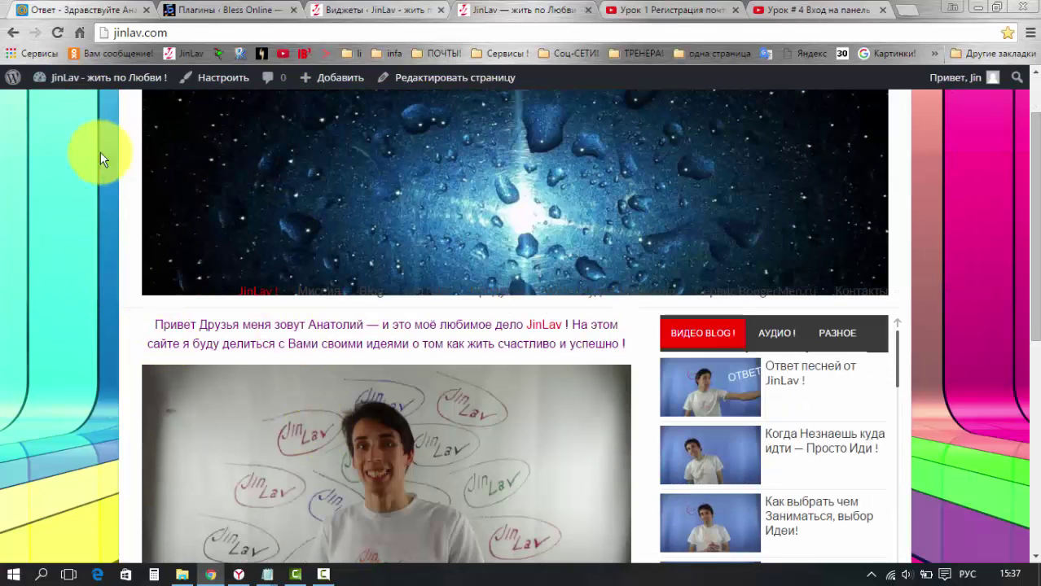
{"action": "scroll", "coordinate": [100, 155], "scroll_direction": "up", "scroll_amount": 1}
{"action": "left_click", "coordinate": [63, 34]}
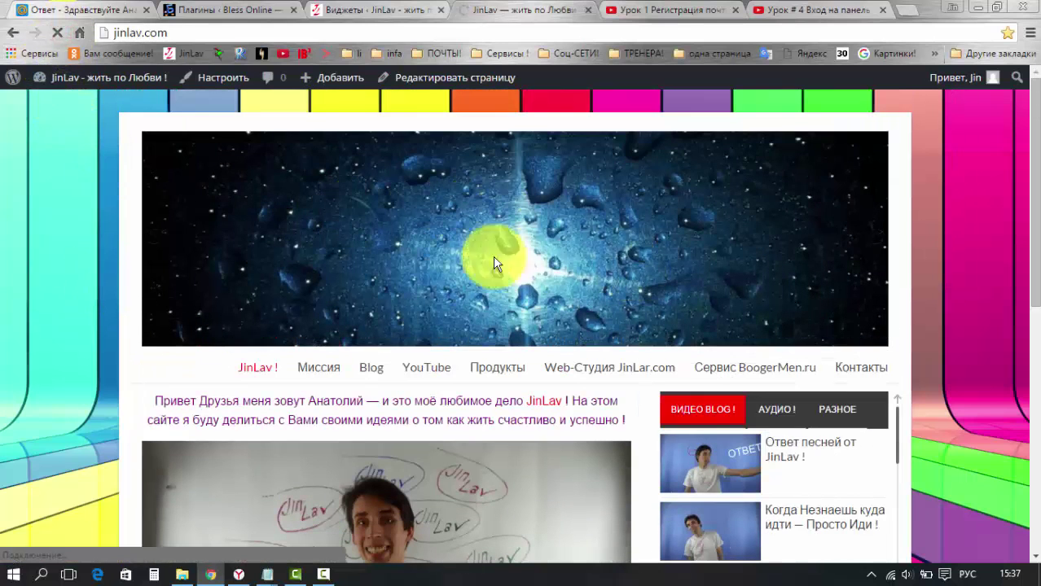